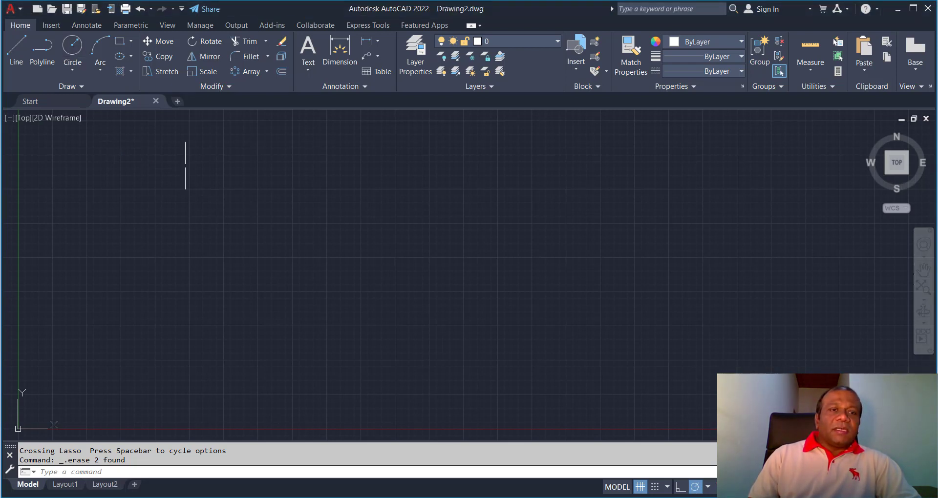
Step: Draw a circle of radius 5
left_click(73, 46)
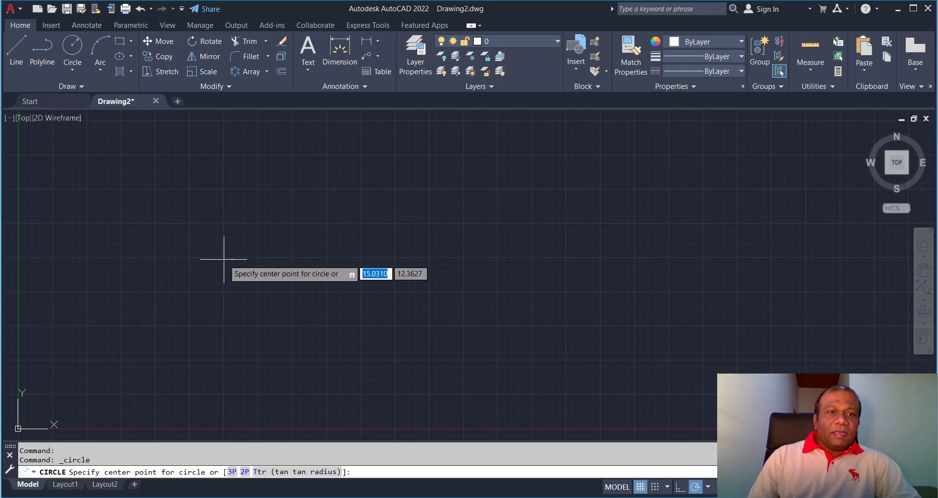
left_click(224, 259)
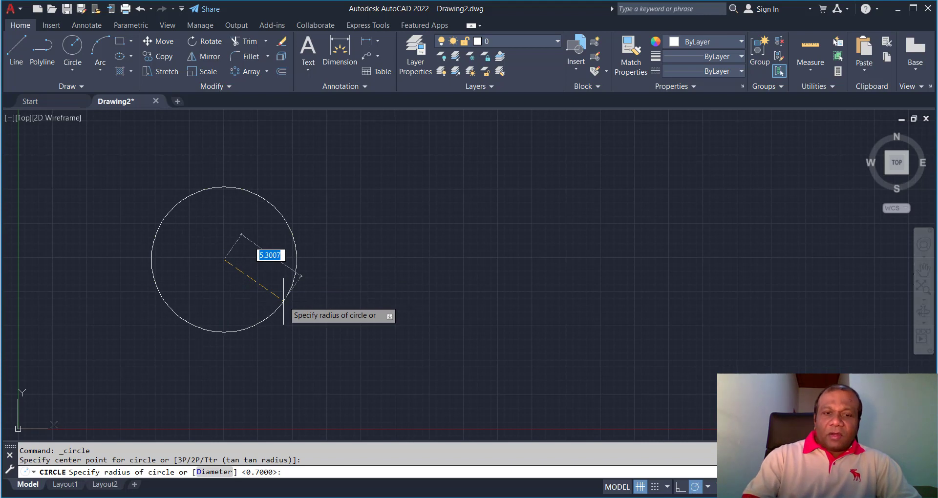
type("5")
key("Return")
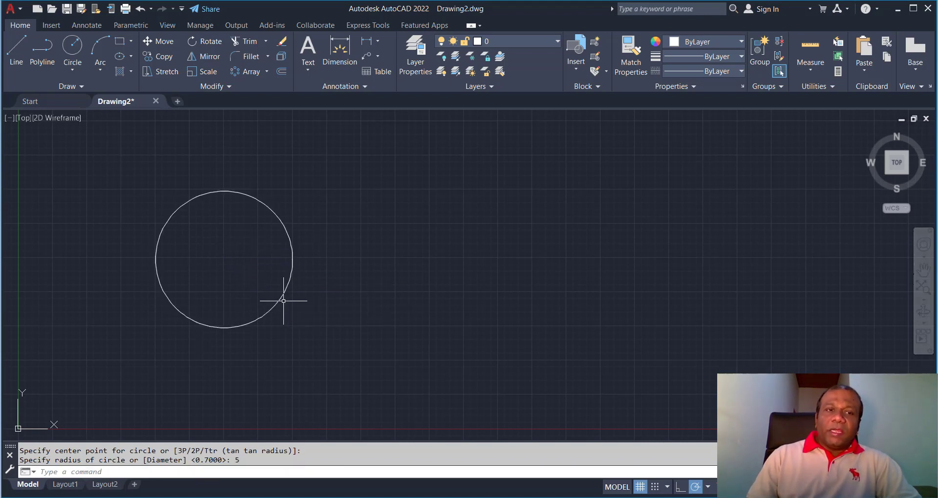
Step: Add a 0.7-radius circle centred on the big circle's right quadrant
left_click(78, 46)
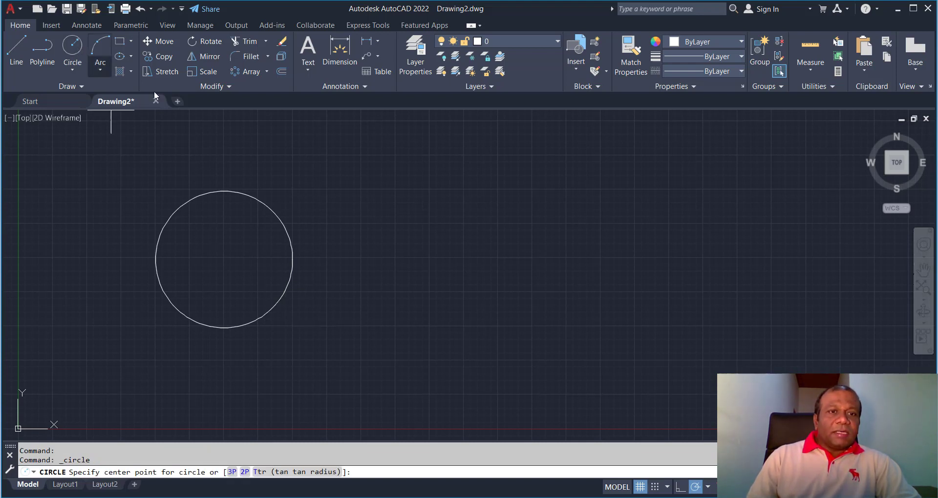
left_click(292, 266)
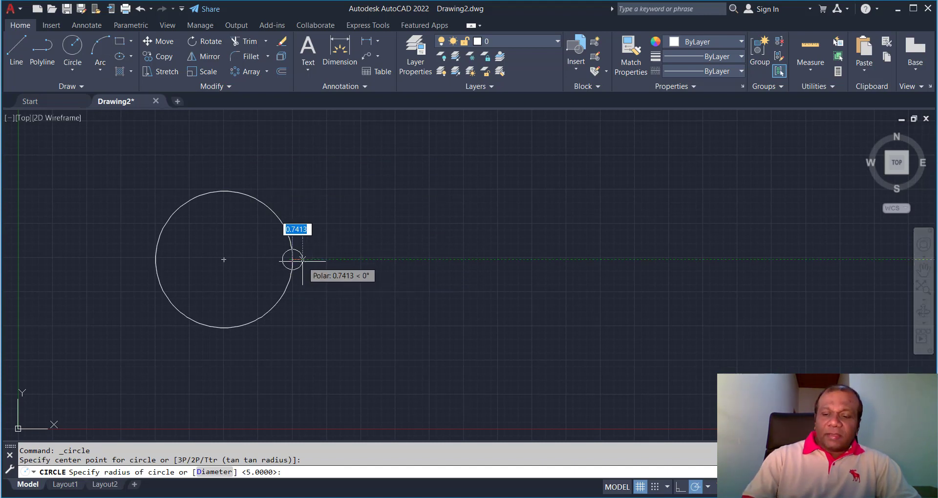
type(".7")
key("Return")
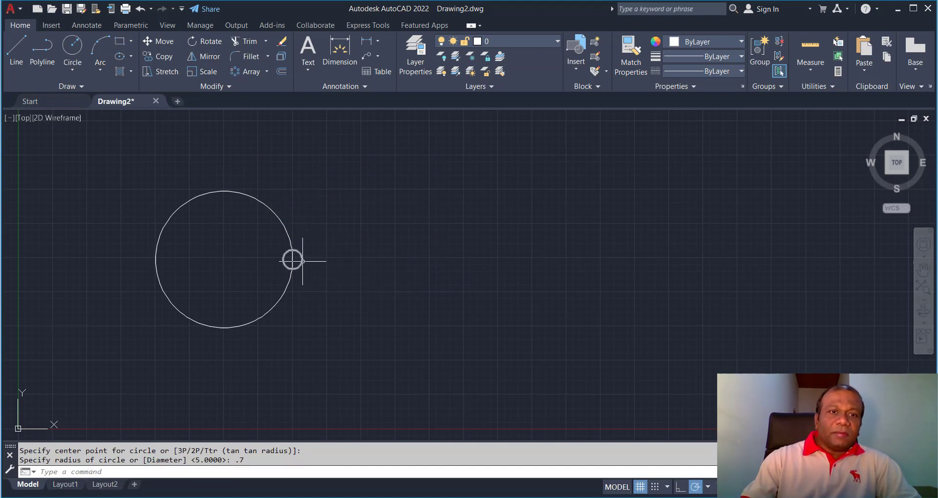
Step: Create a polar array of the small circle around the big circle's centre
left_click(267, 72)
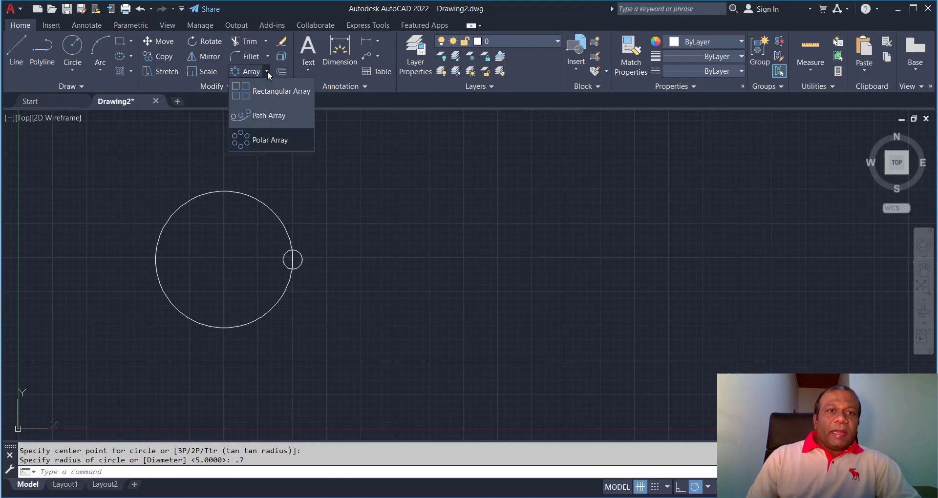
left_click(272, 140)
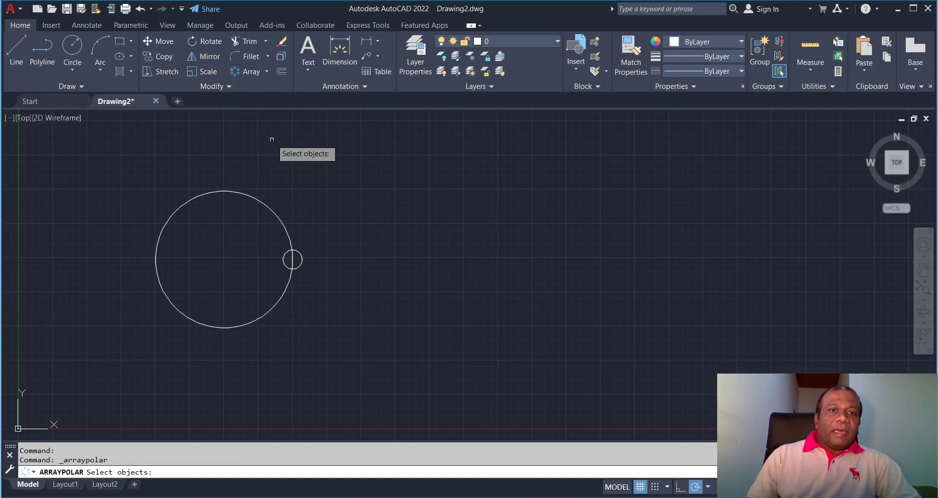
left_click(293, 259)
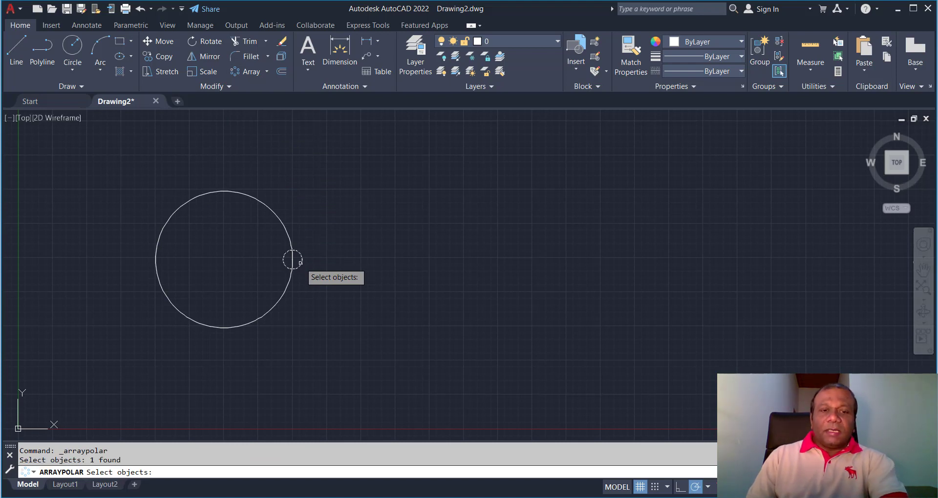
key("Return")
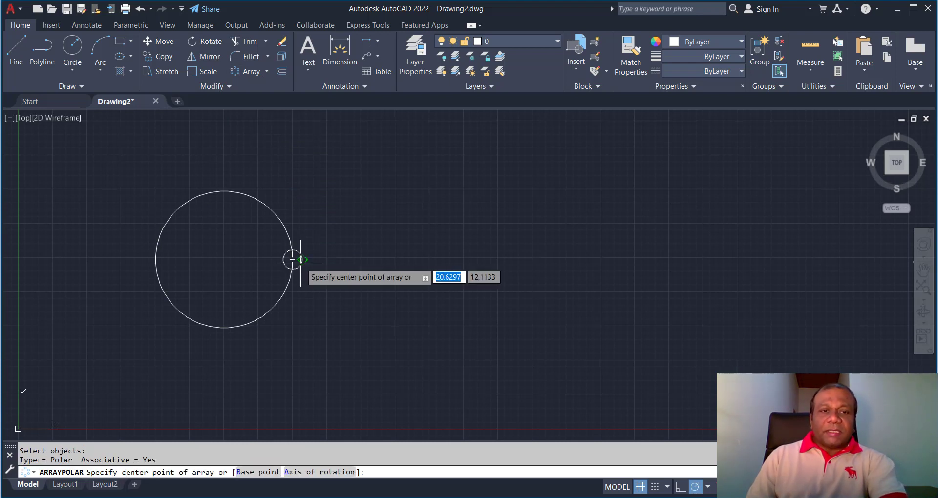
left_click(224, 259)
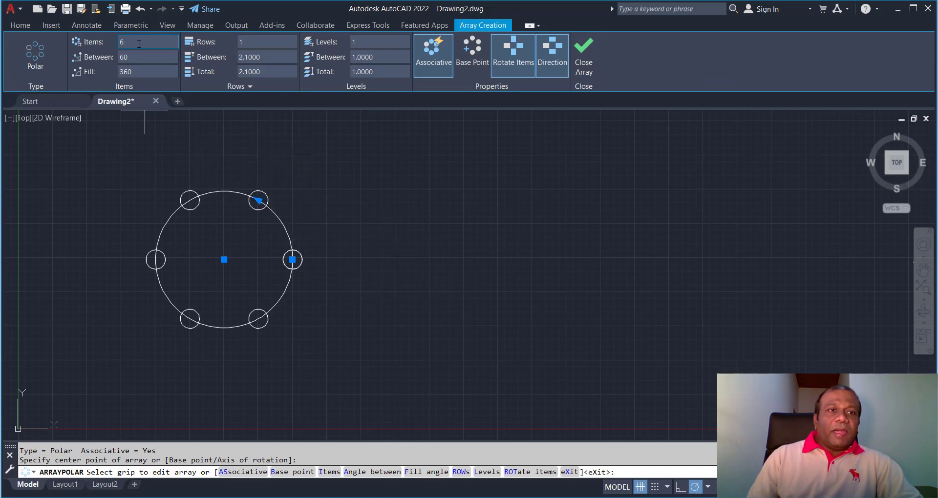
Step: Set the polar array's item count to 16
left_click(118, 45)
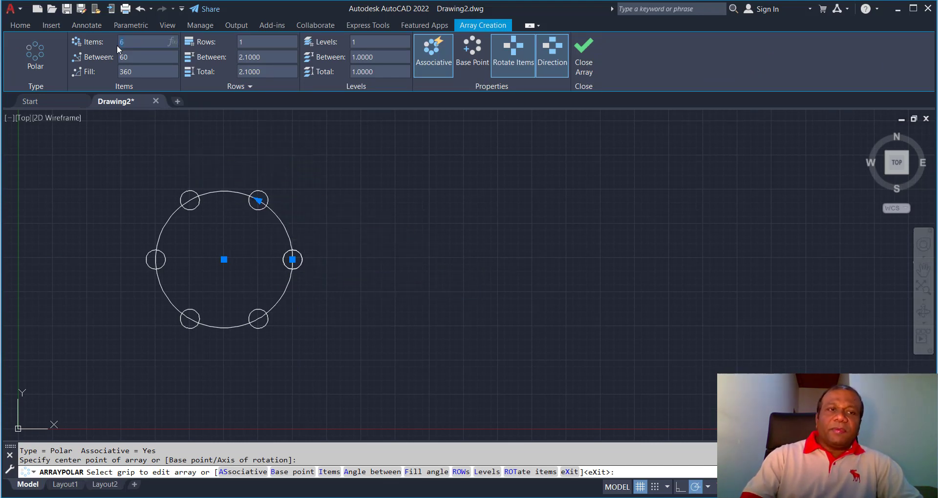
key("Return")
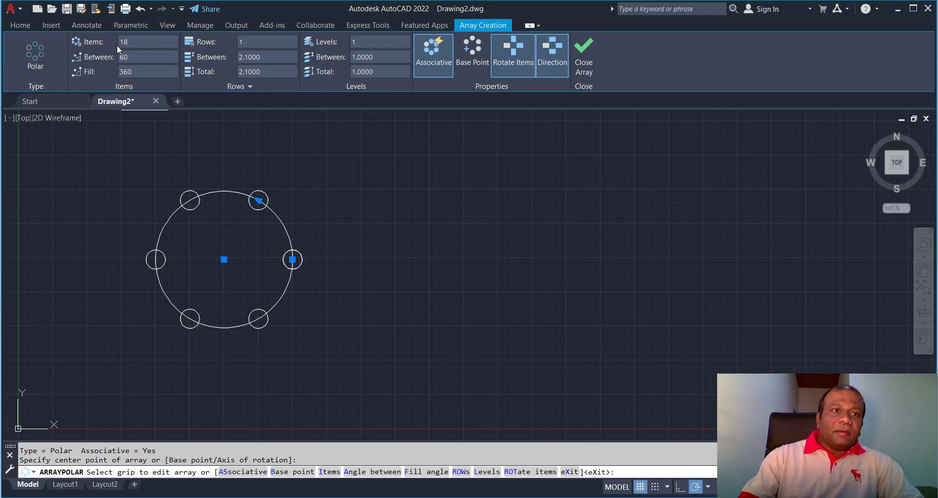
left_click(117, 45)
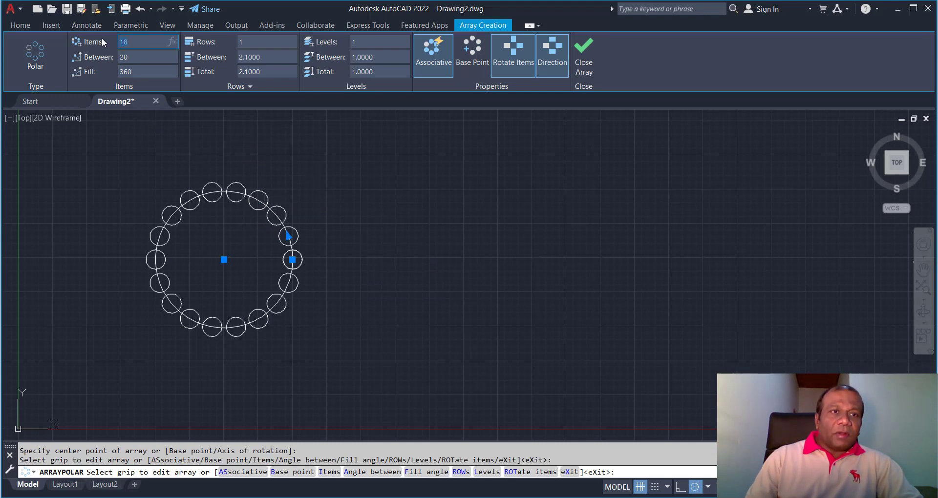
type("16")
key("Return")
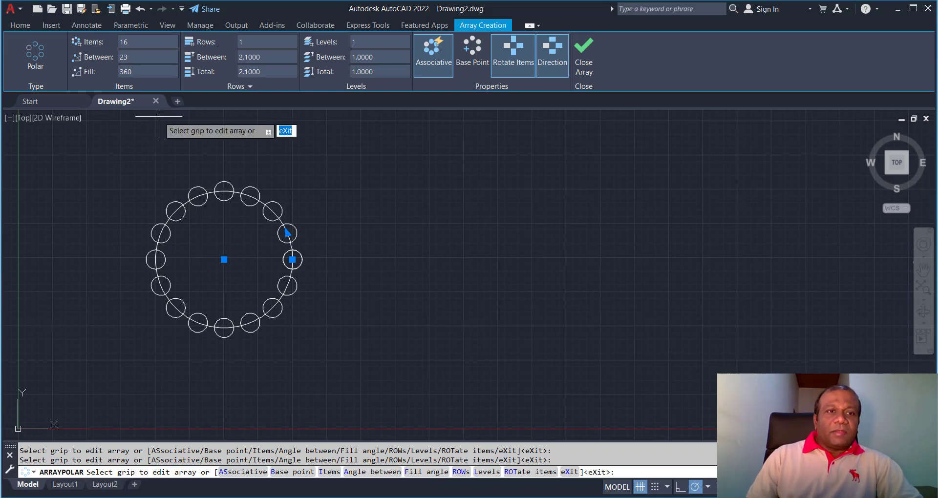
Step: Attempt to trim the overlapping small circles, cancelling each try
left_click(26, 25)
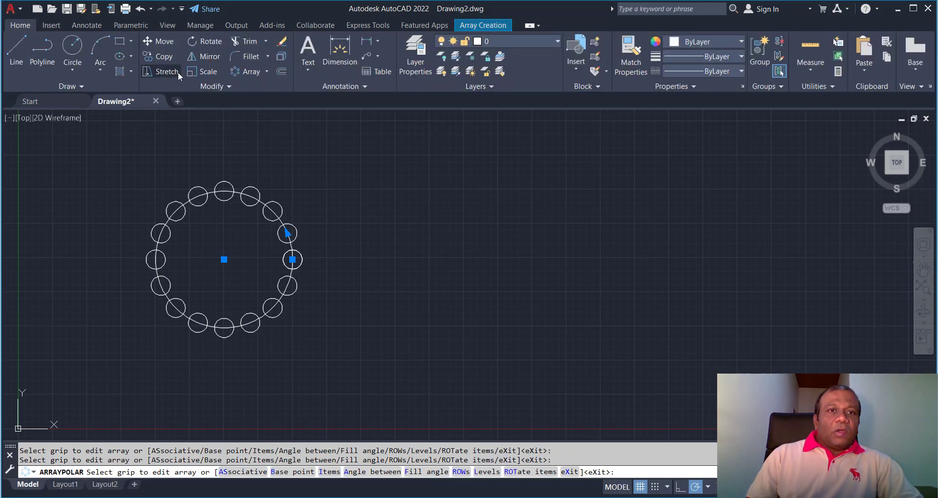
left_click(244, 41)
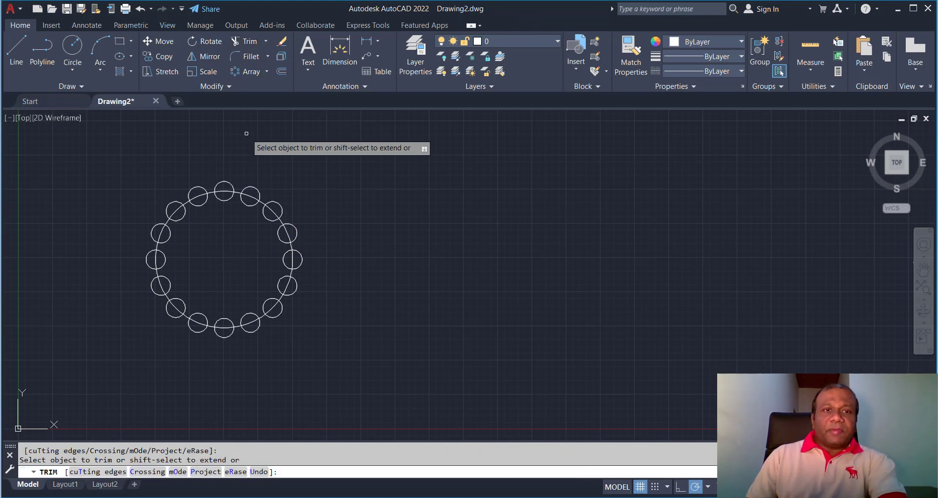
key("Escape")
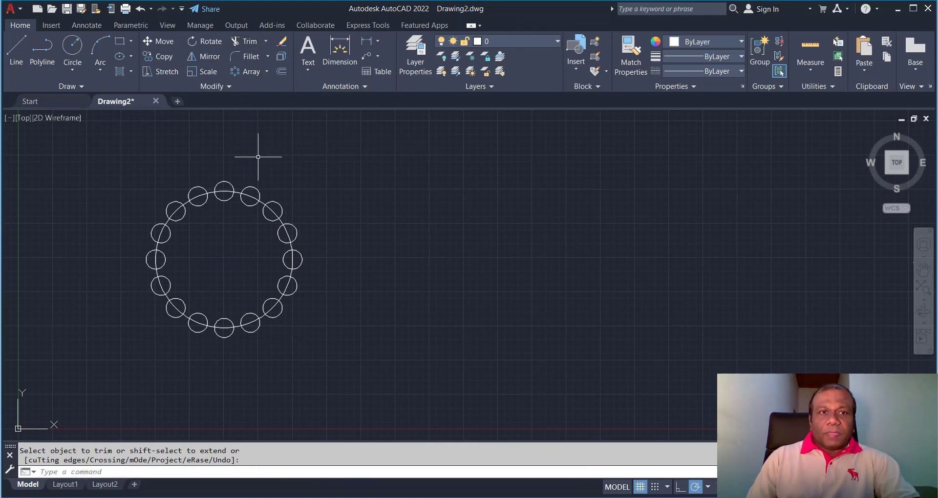
key("Return")
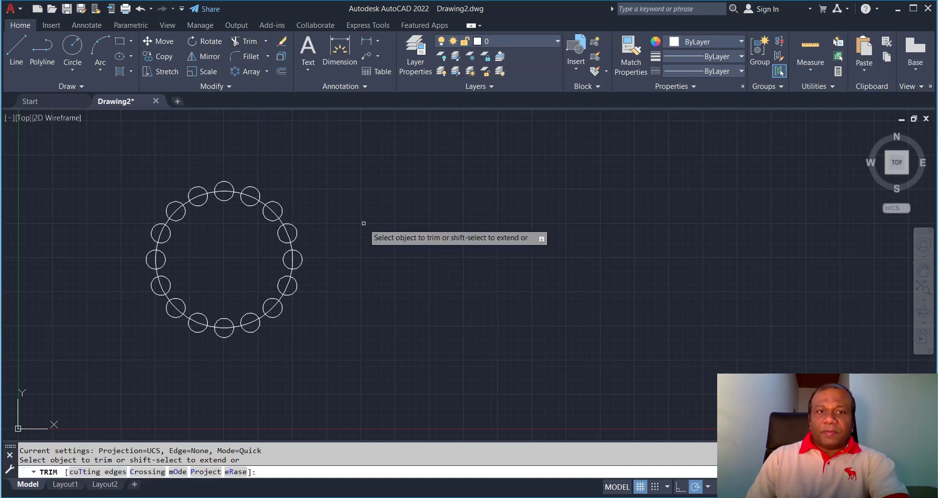
left_click(289, 233)
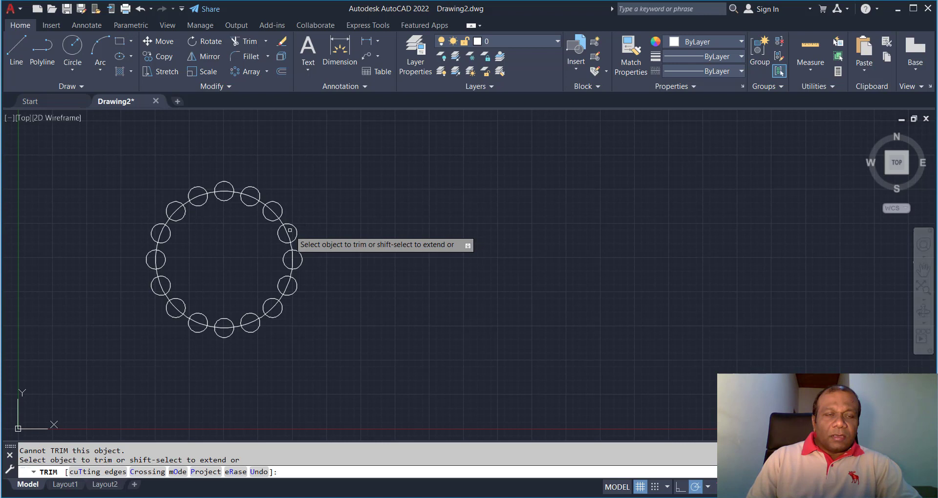
key("Escape")
key("Escape")
key("Escape")
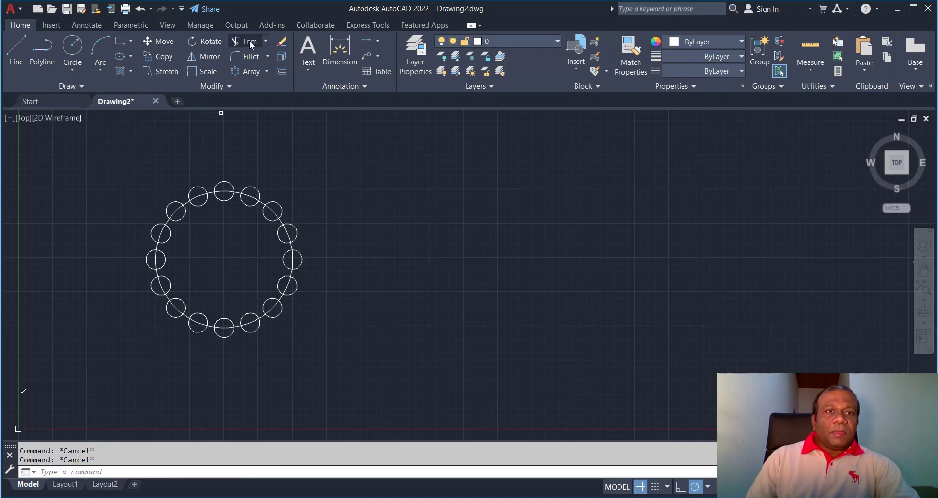
left_click(249, 41)
left_click(395, 198)
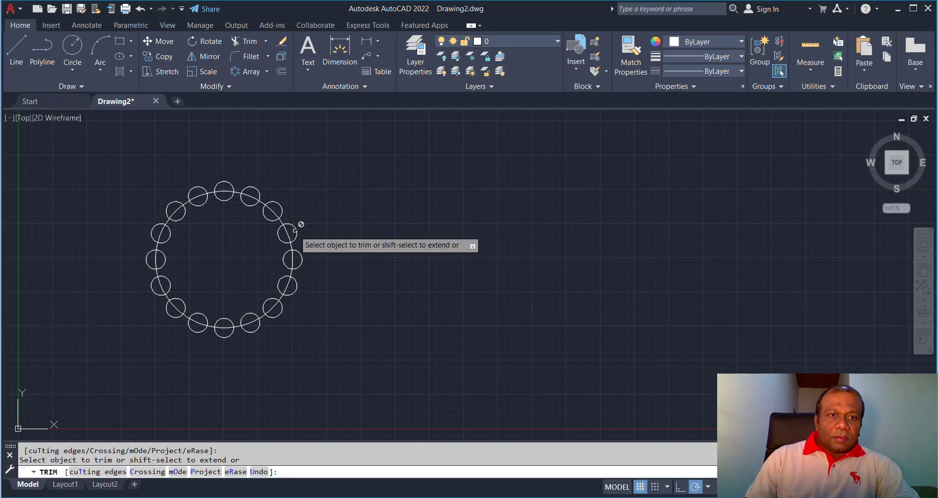
key("Escape")
key("Escape")
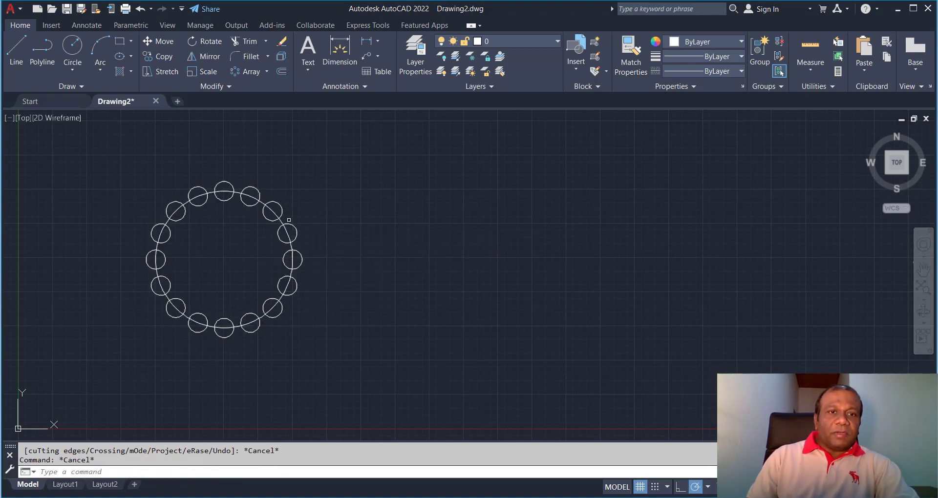
left_click(245, 44)
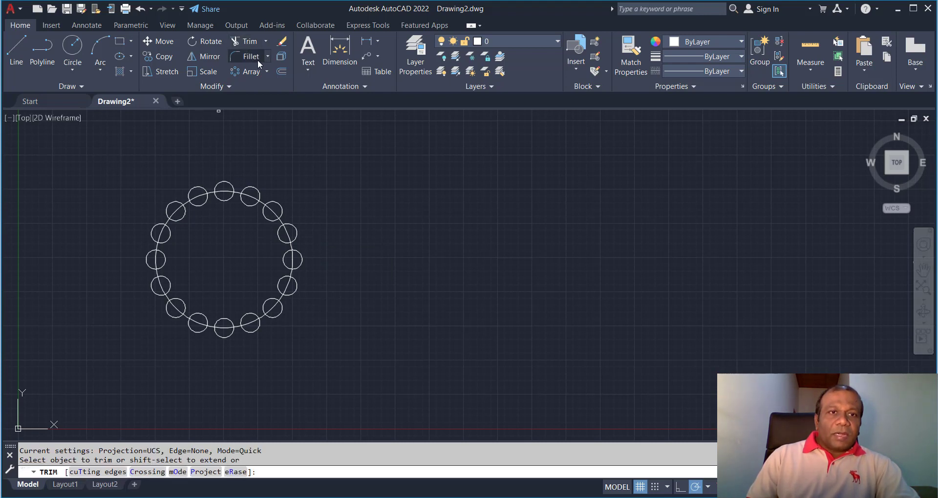
right_click(314, 175)
left_click(327, 183)
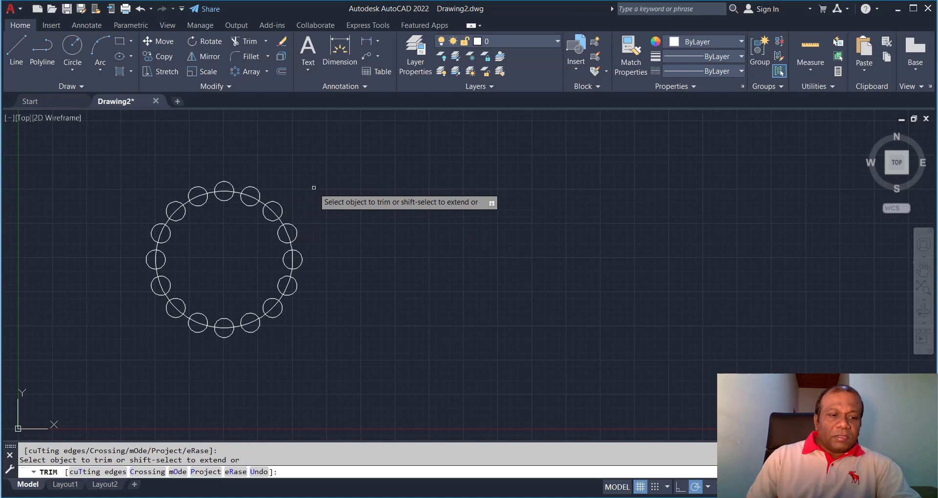
key("Escape")
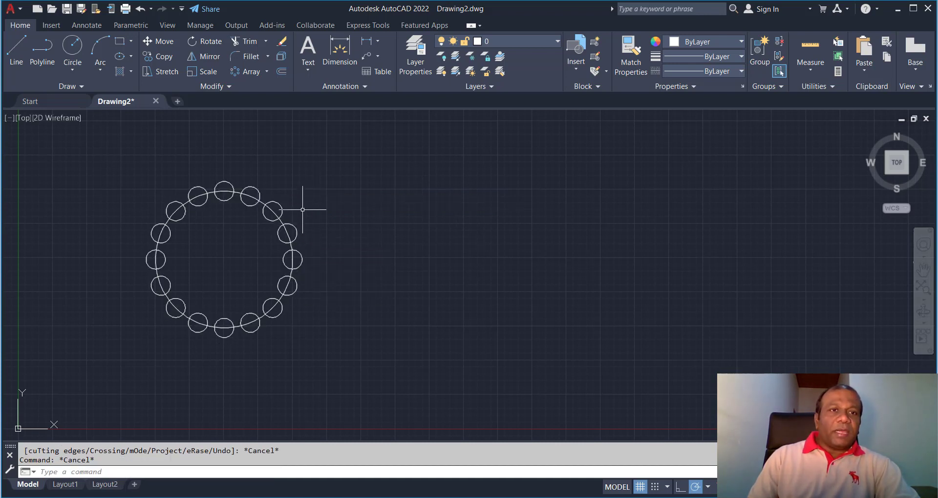
Step: Explode the polar array into 16 separate circles
left_click(272, 203)
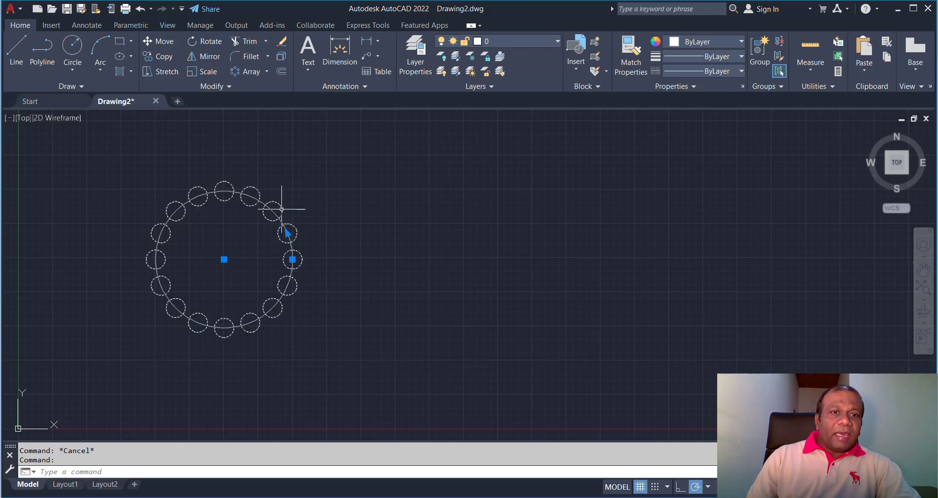
left_click(22, 25)
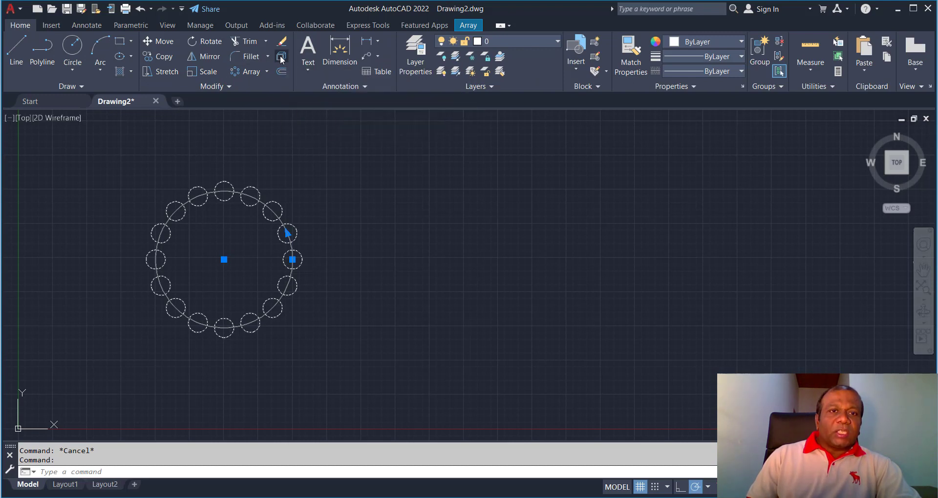
left_click(281, 57)
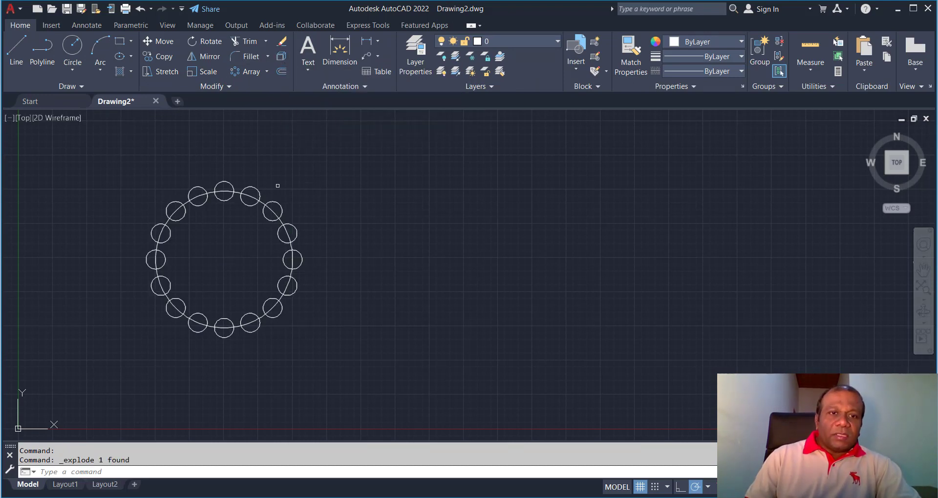
Step: Trim the outer arcs of the upper-right through lower-right small circles
left_click(239, 42)
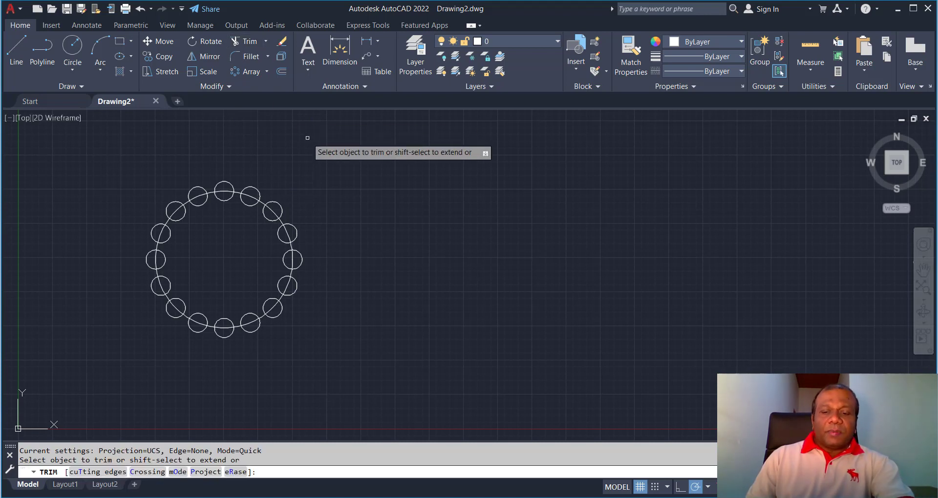
left_click(307, 138)
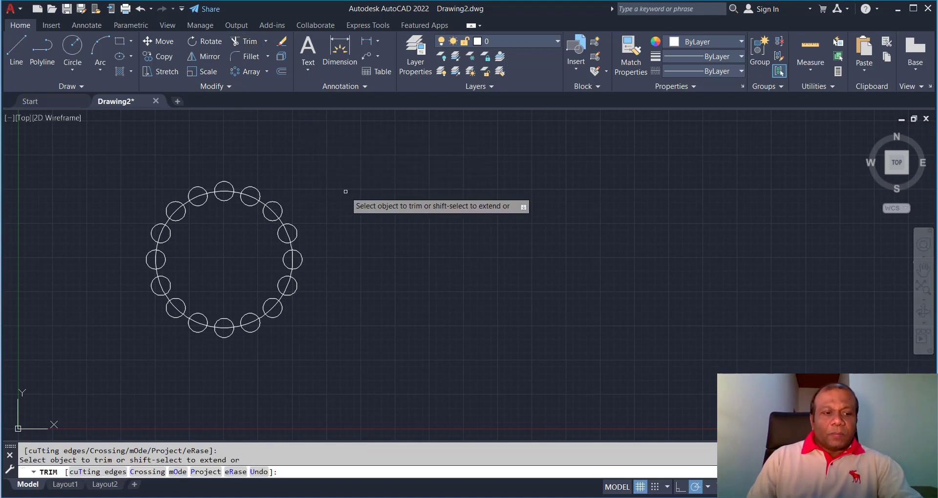
key("Escape")
key("Escape")
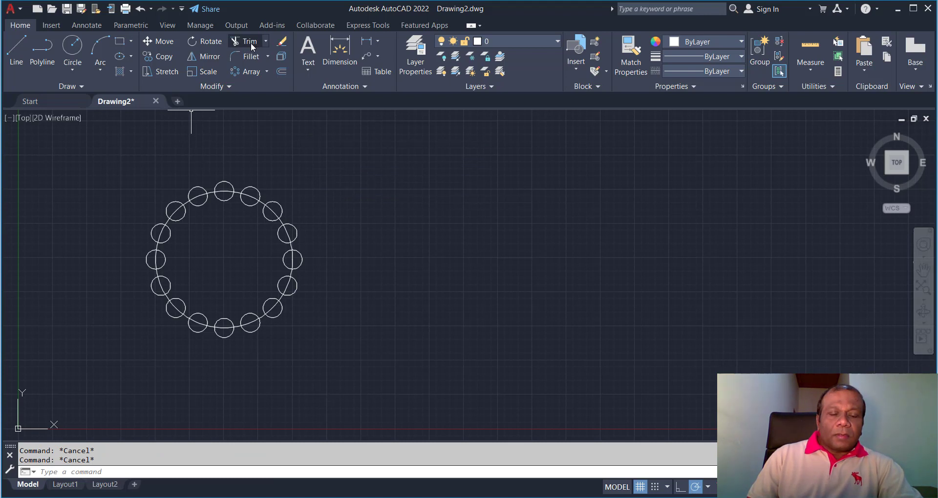
left_click(237, 45)
right_click(277, 137)
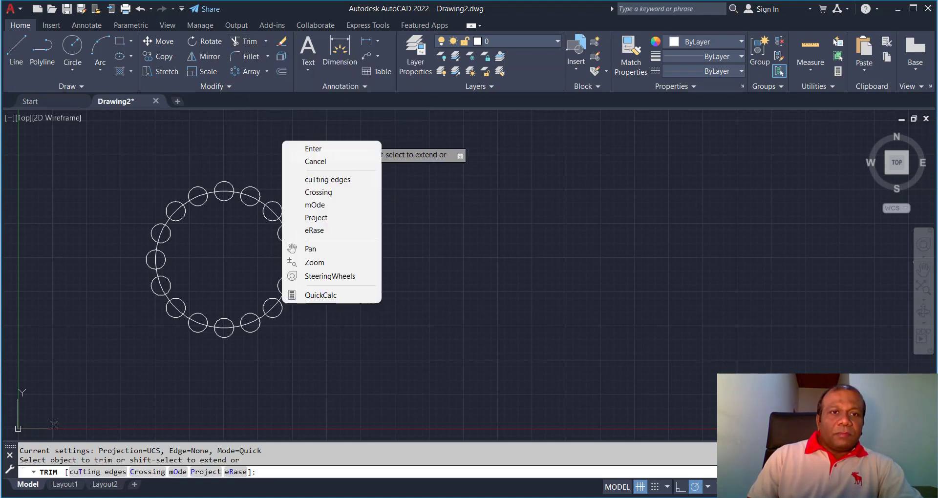
left_click(299, 145)
left_click(281, 206)
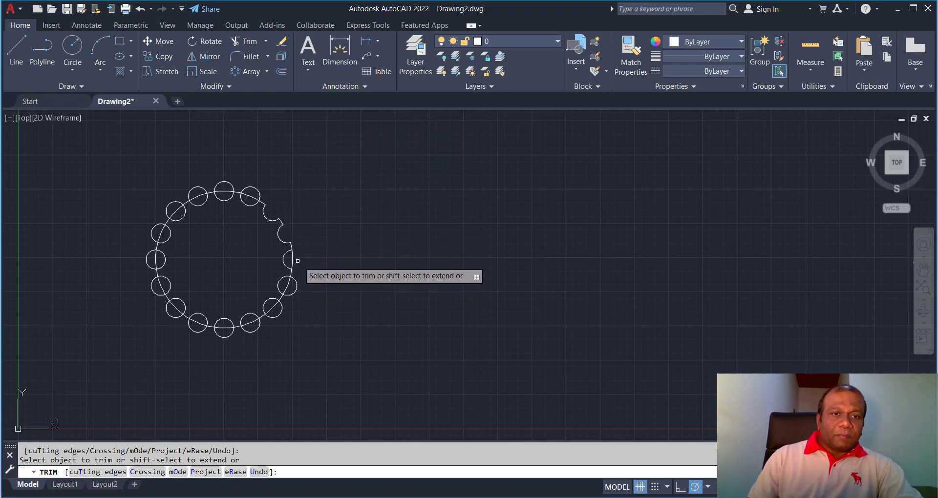
left_click(291, 259)
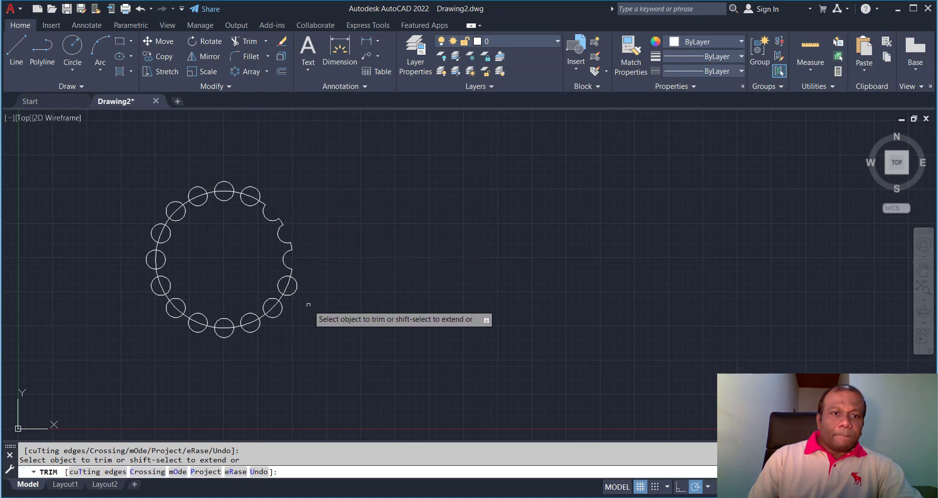
left_click(288, 285)
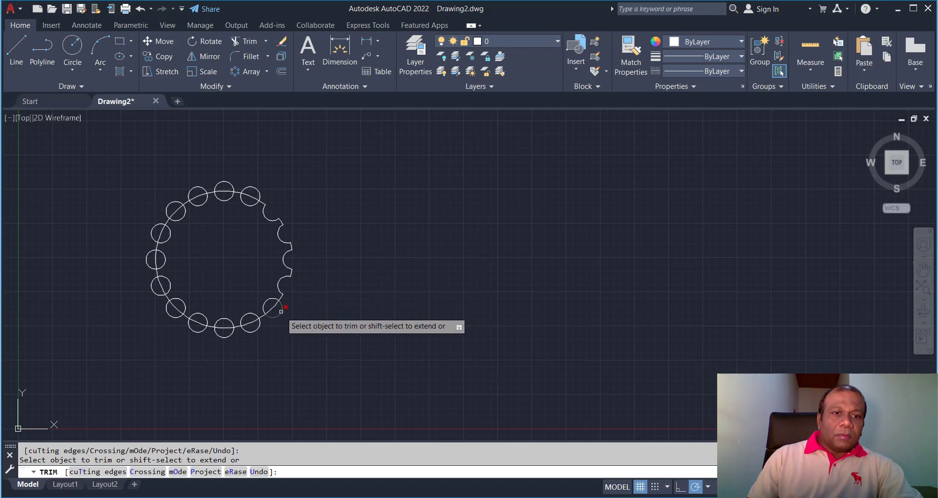
left_click(272, 306)
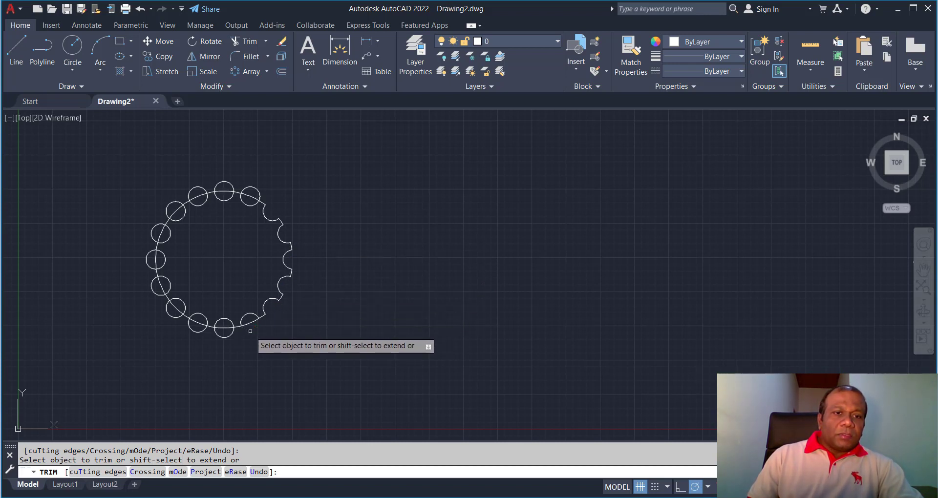
Step: Trim the remaining outer arcs along the bottom, left and top, plus the big-circle segment in the top notch
left_click(251, 322)
left_click(224, 335)
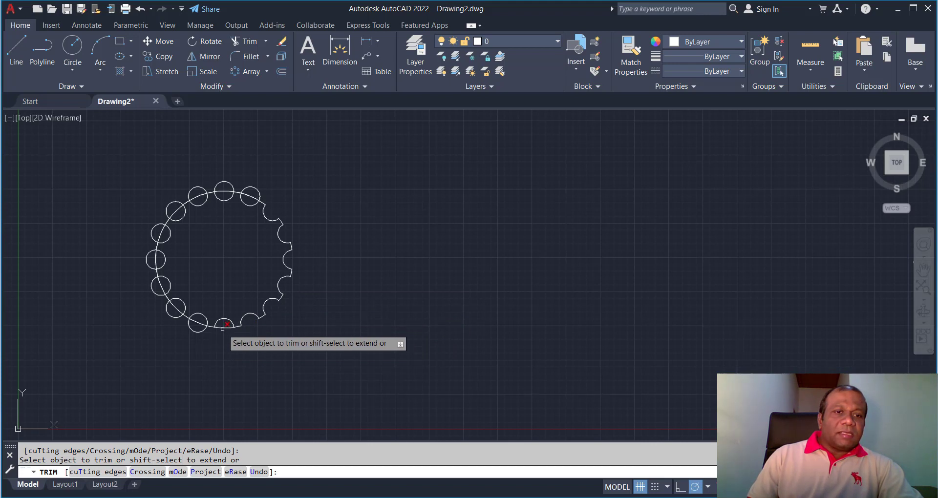
left_click(197, 331)
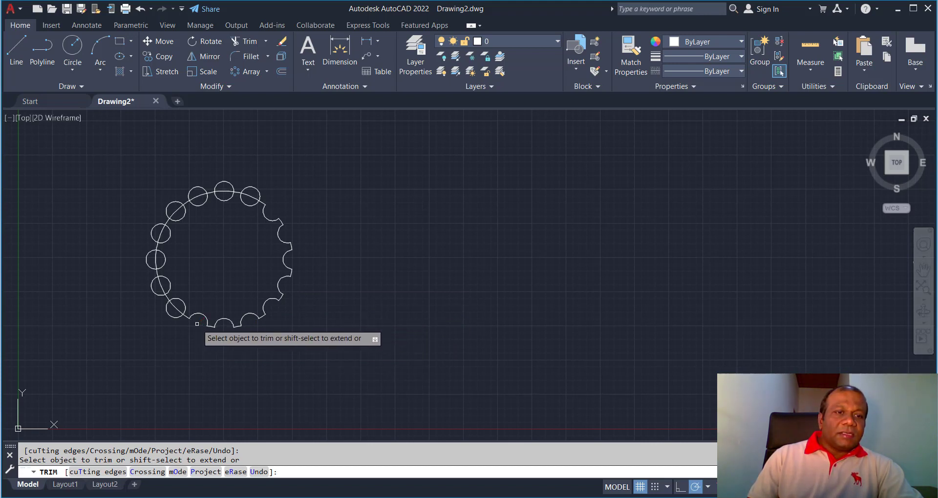
left_click(175, 315)
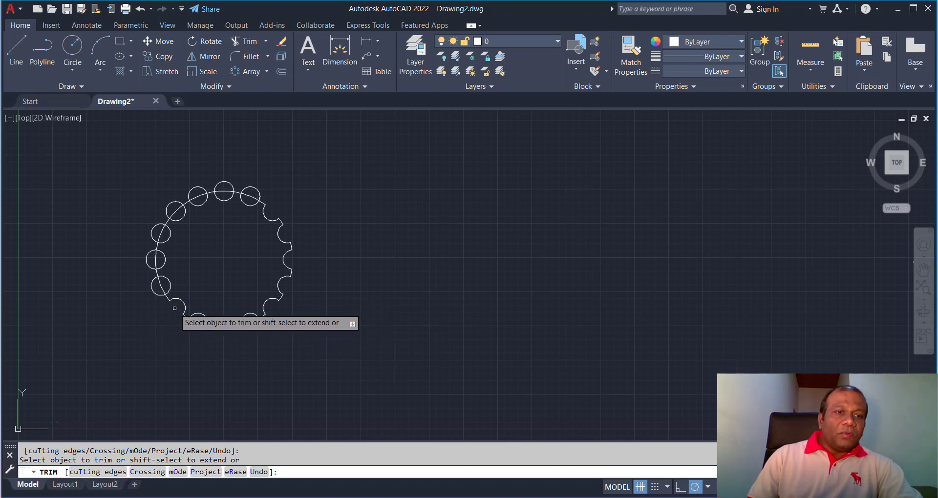
left_click(151, 287)
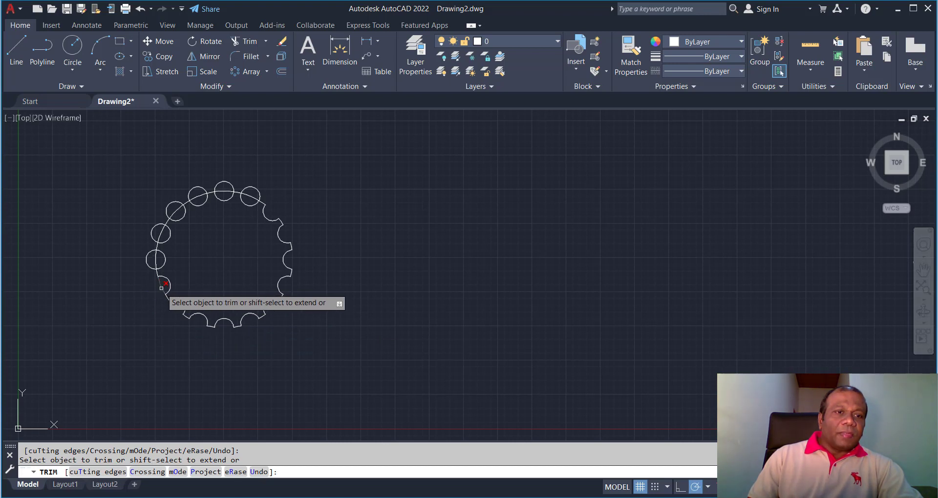
left_click(147, 260)
left_click(152, 233)
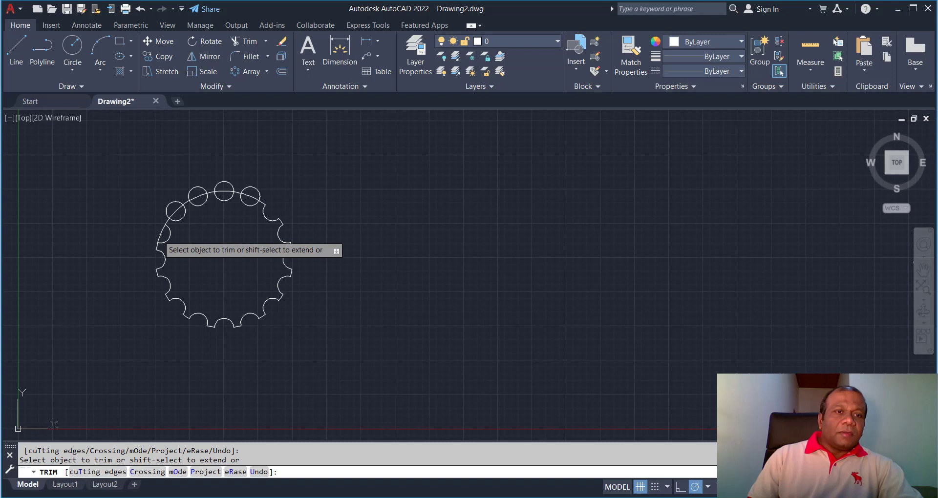
left_click(170, 209)
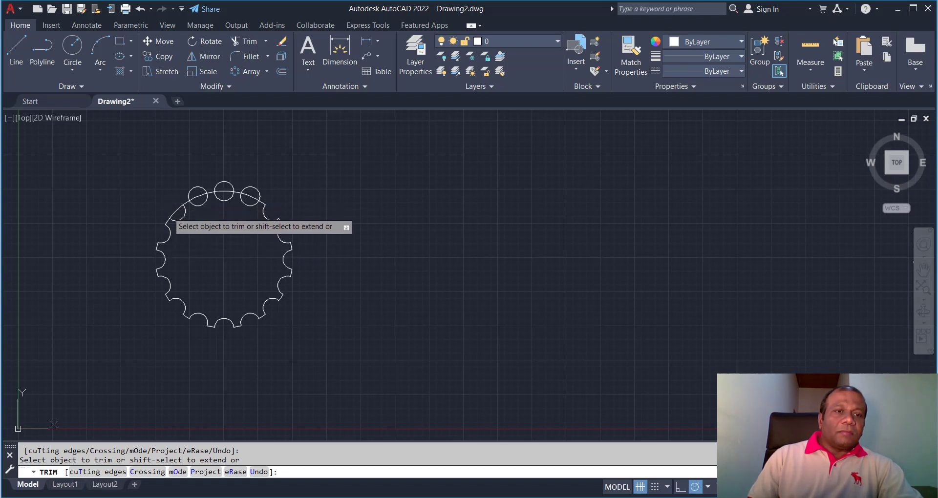
left_click(198, 196)
left_click(225, 182)
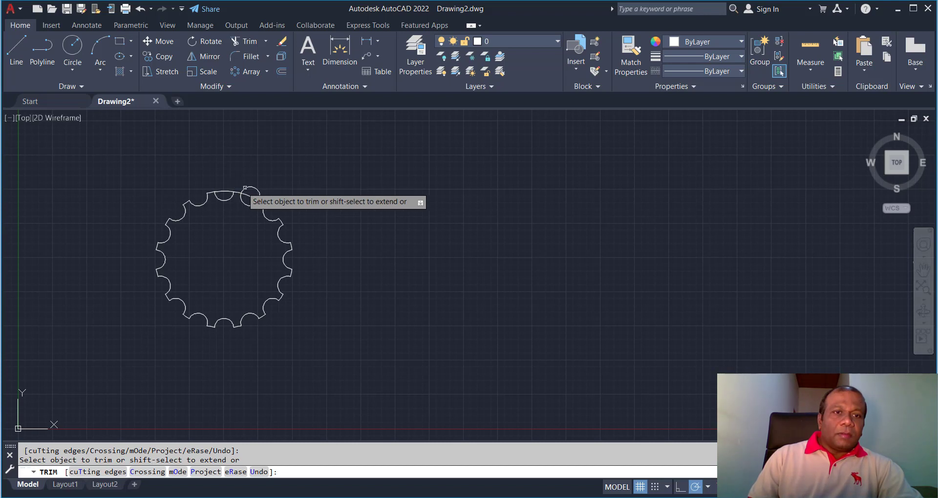
left_click(225, 191)
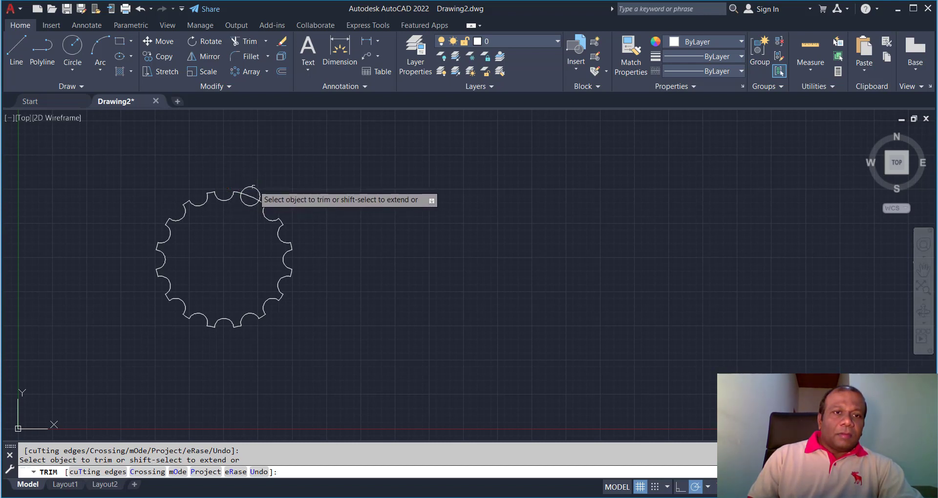
left_click(251, 187)
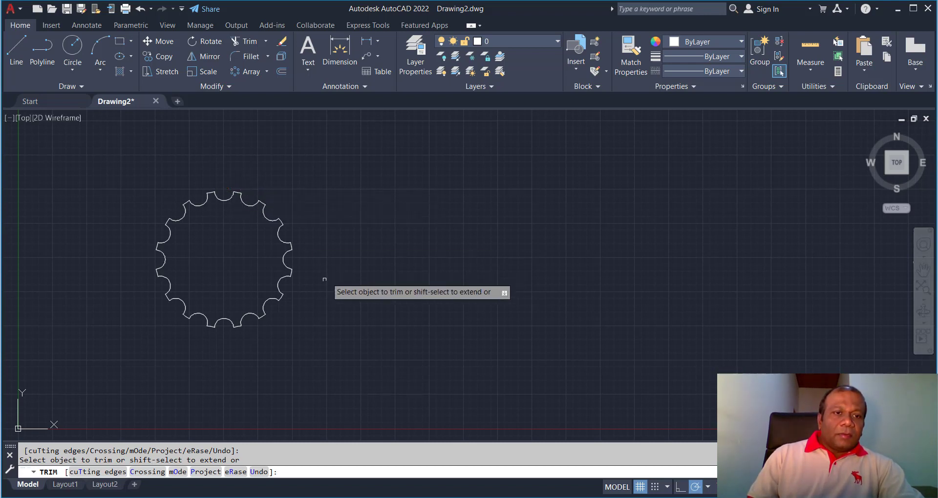
Step: Draw a small hub circle at the gear's centre
scroll(298, 307, "up", 2)
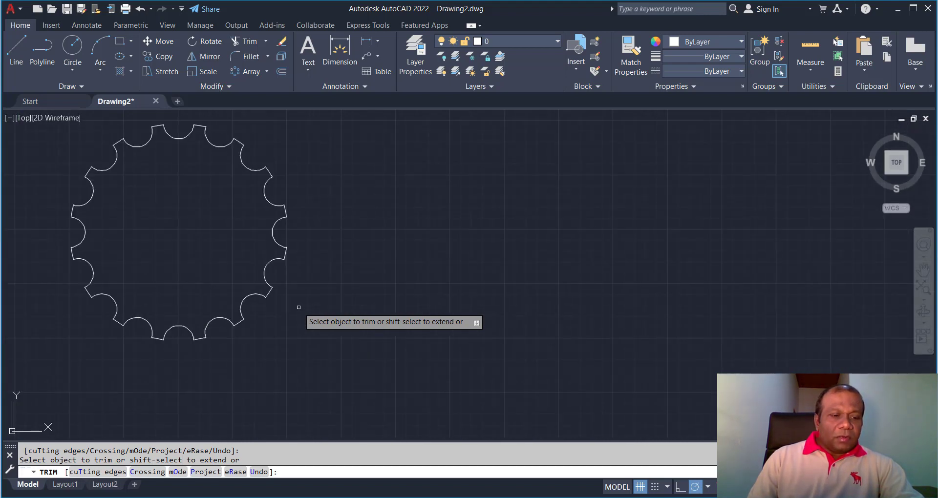
key("Escape")
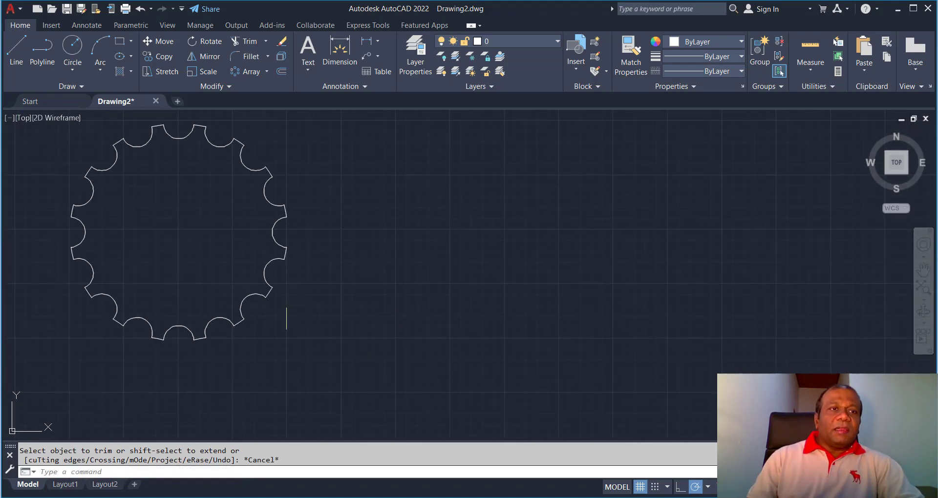
left_click(72, 47)
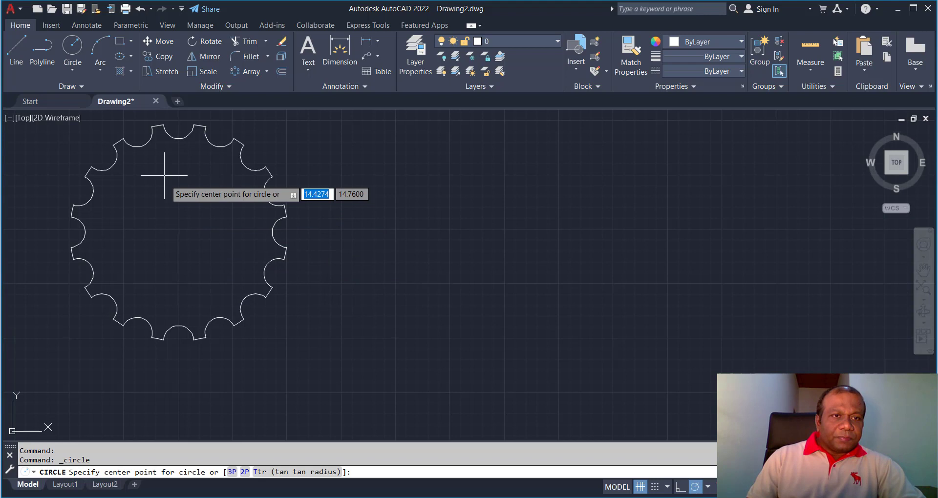
left_click(180, 232)
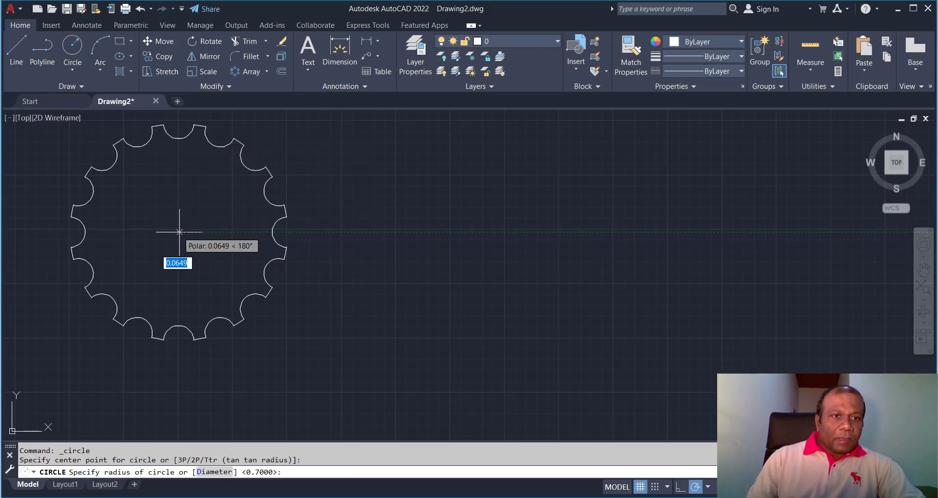
left_click(189, 239)
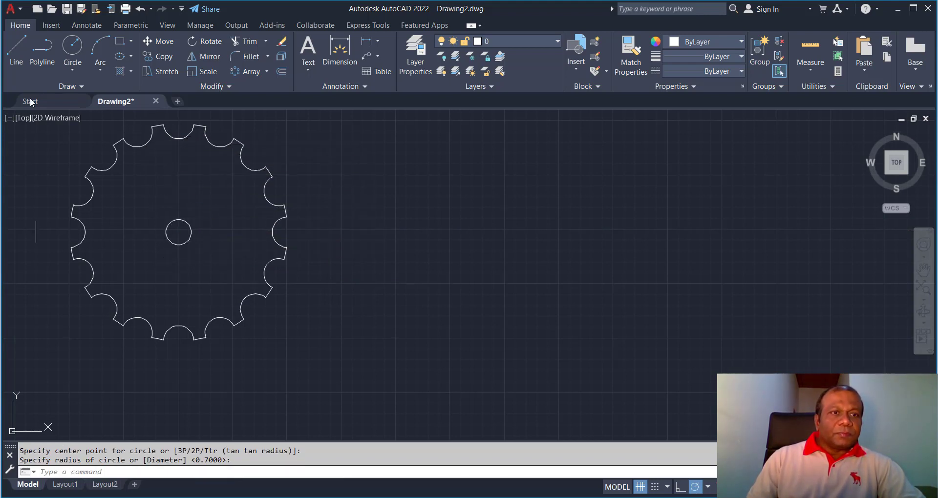
Step: Draw a vertical line of length 1 up from the hub circle's top
left_click(16, 55)
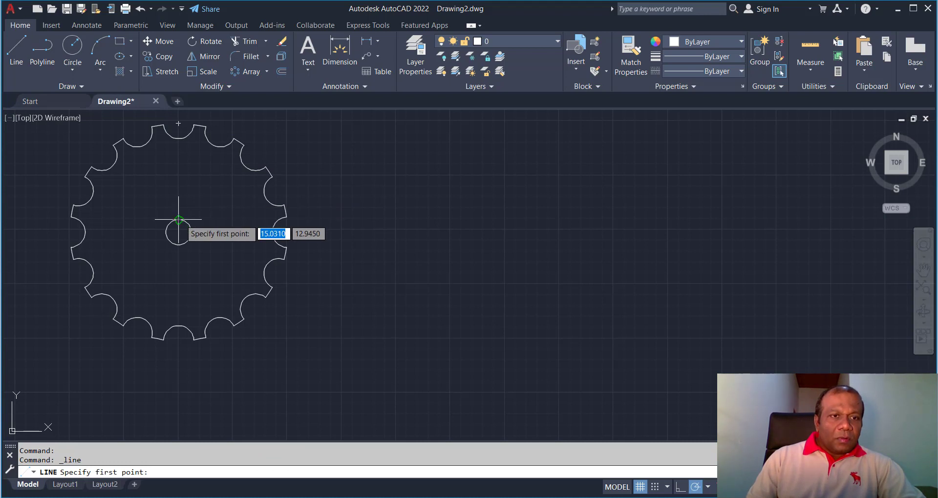
left_click(178, 220)
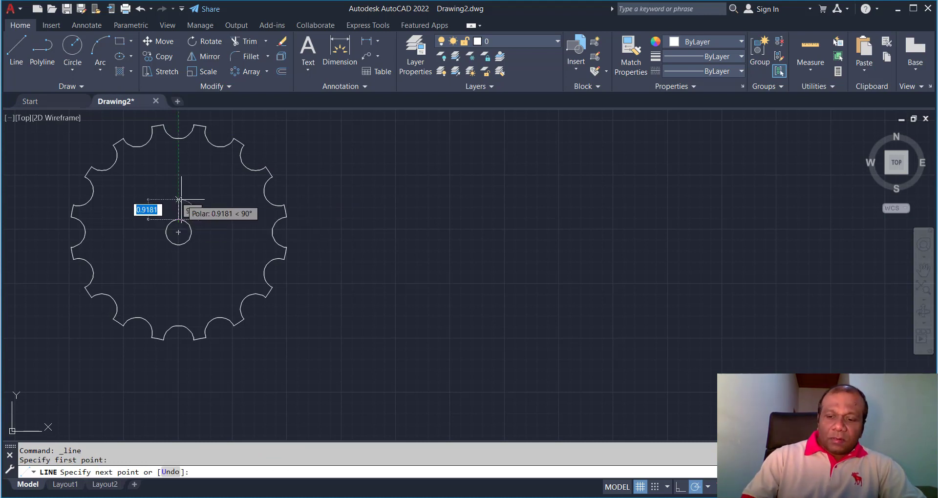
type("1")
key("Return")
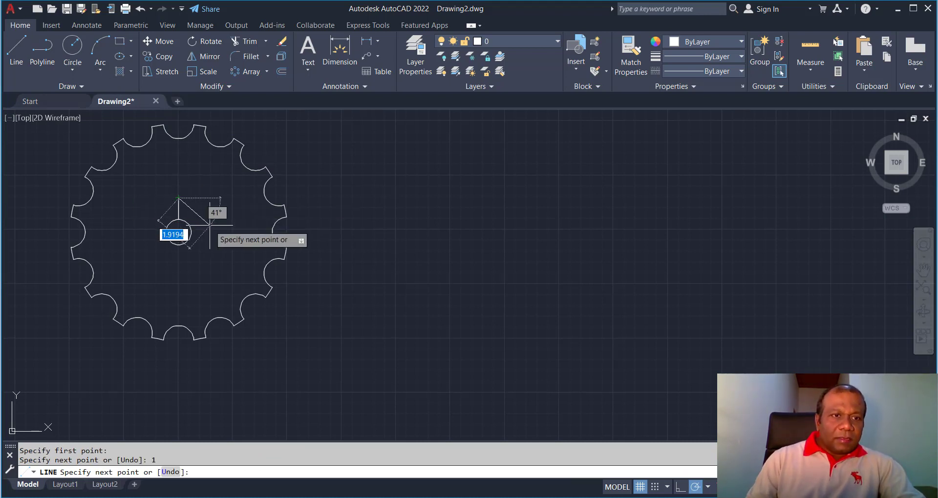
key("Escape")
Step: Offset the vertical line 0.3 to both sides and delete the original
scroll(184, 230, "up", 2)
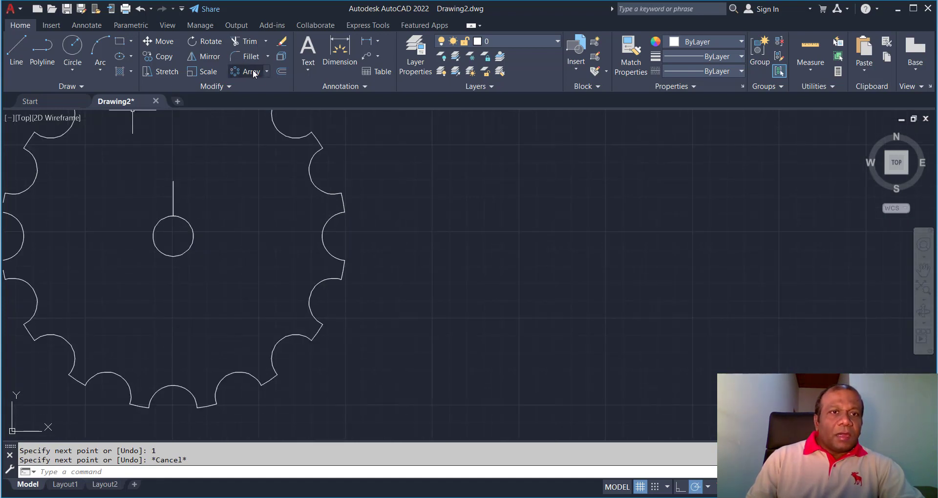
left_click(278, 72)
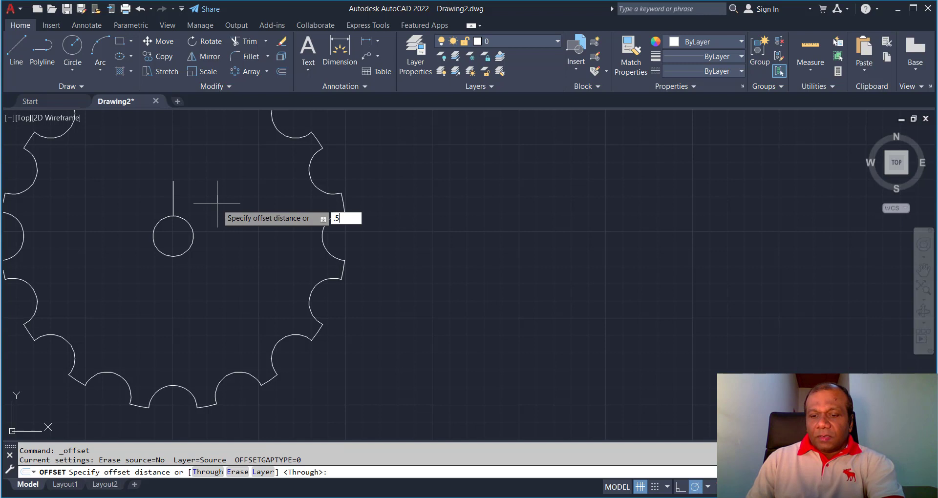
type(".3")
key("Return")
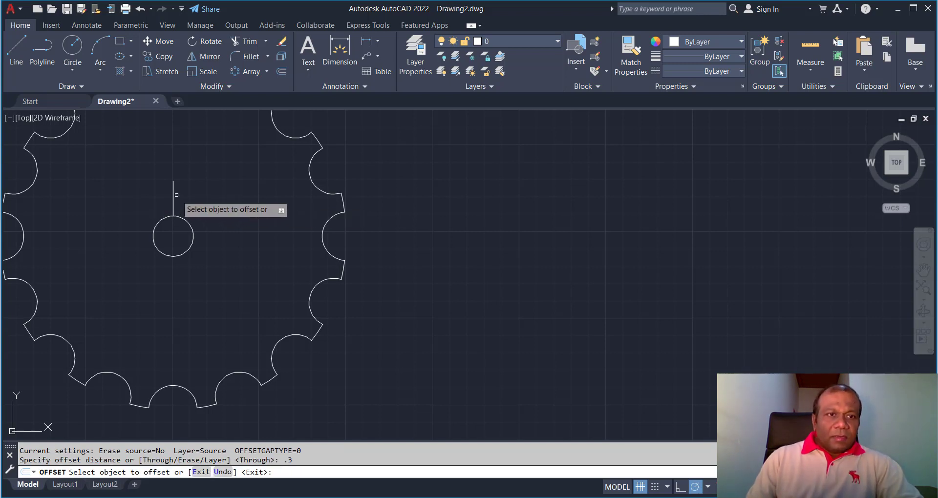
left_click(173, 193)
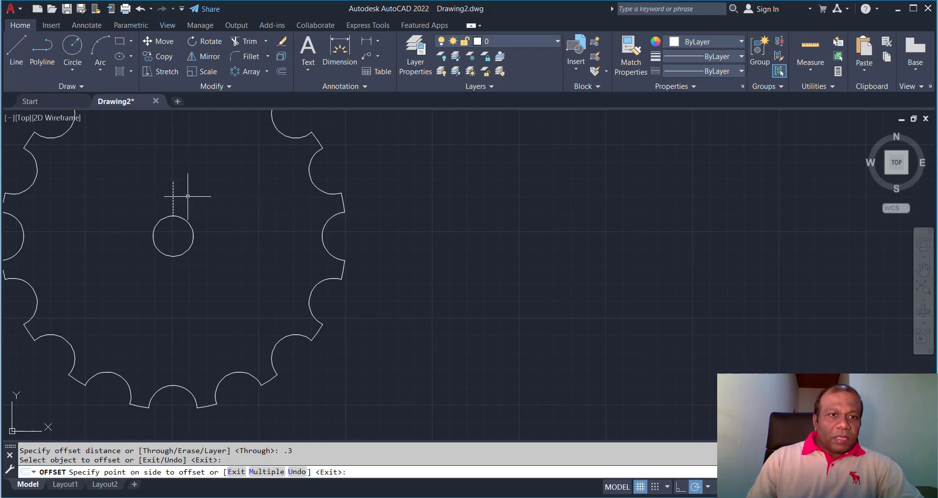
left_click(187, 189)
left_click(172, 194)
left_click(147, 200)
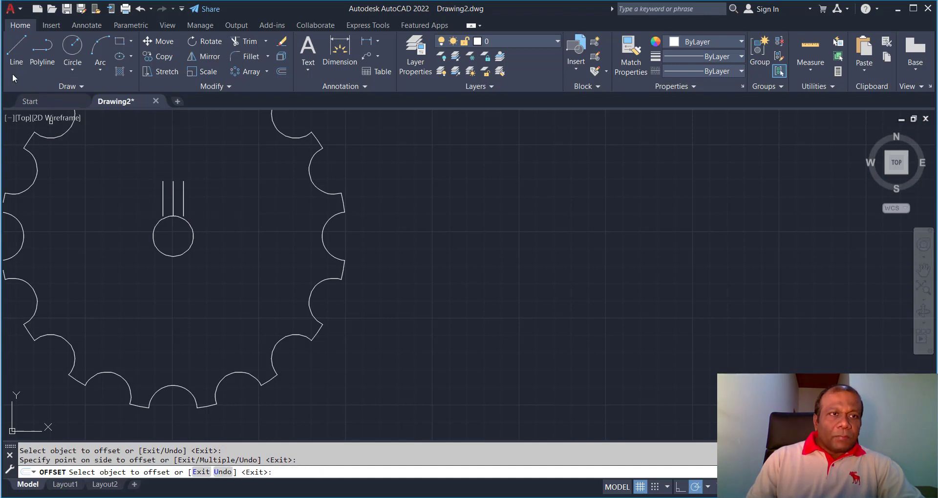
key("Escape")
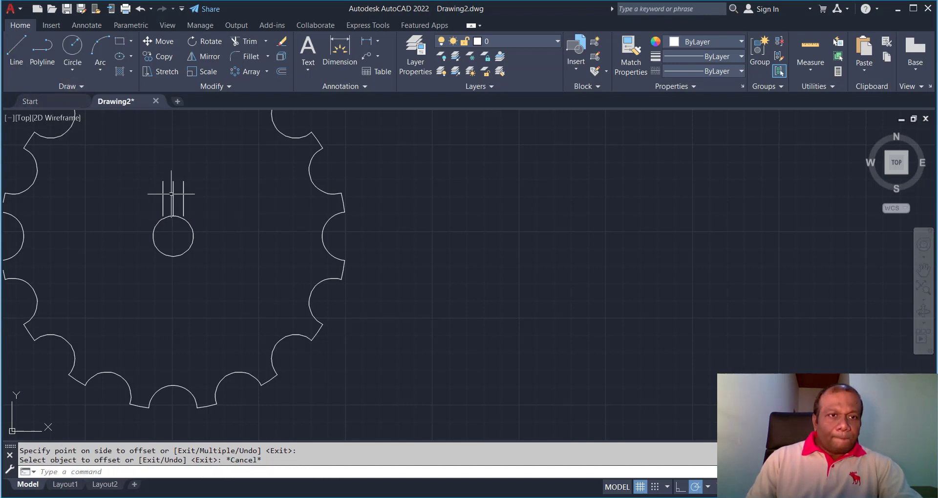
left_click(172, 194)
key("Delete")
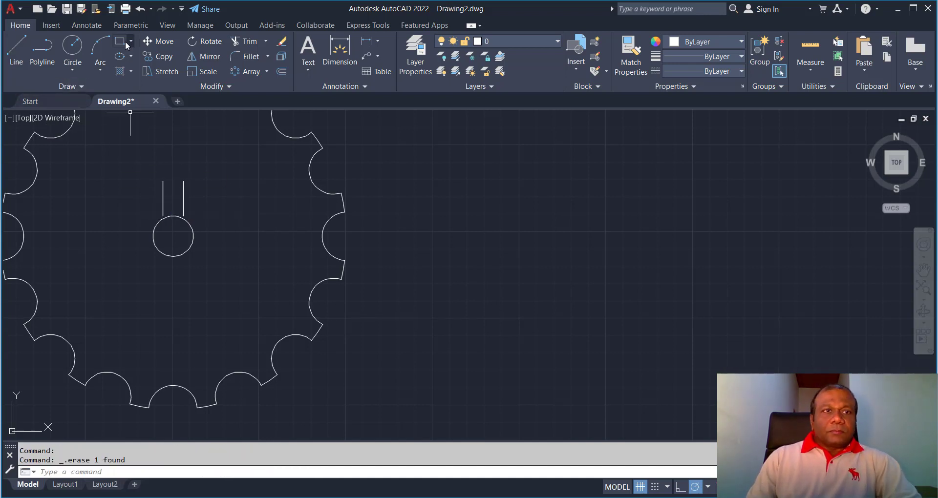
Step: Close the slot top with a line between the two offset lines
left_click(23, 44)
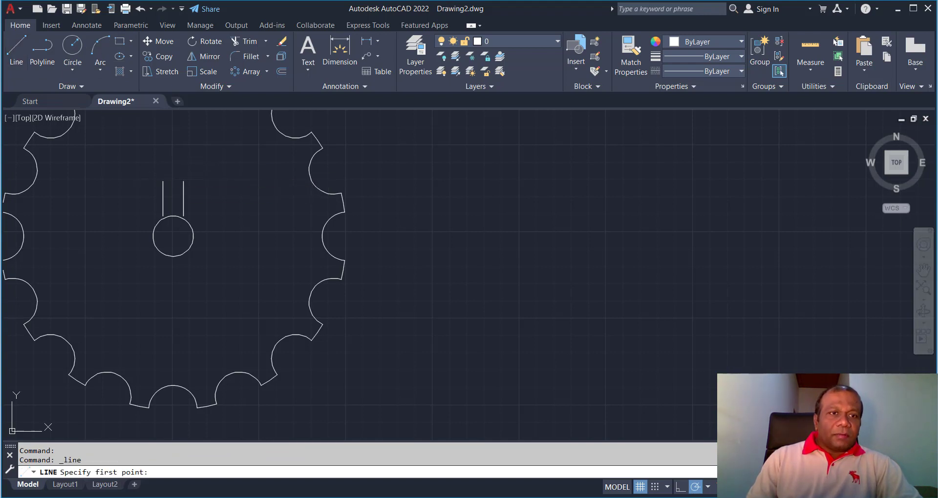
left_click(163, 181)
left_click(184, 181)
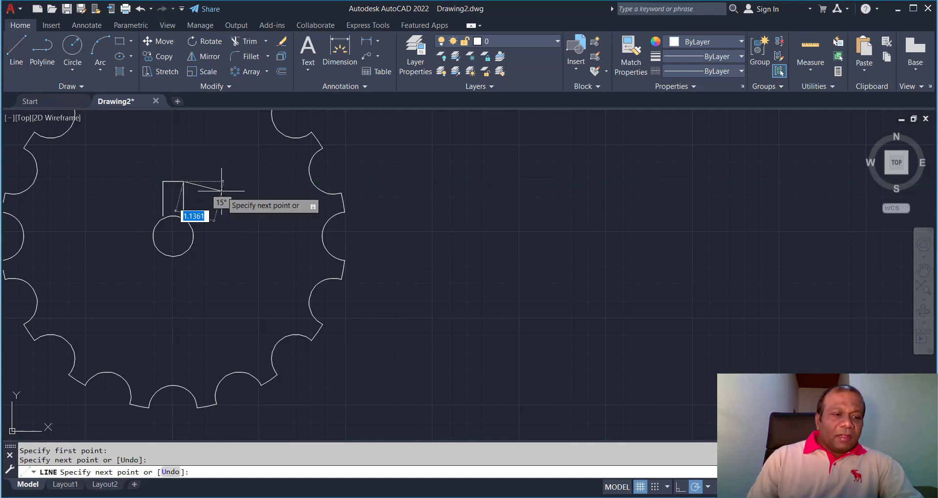
key("Escape")
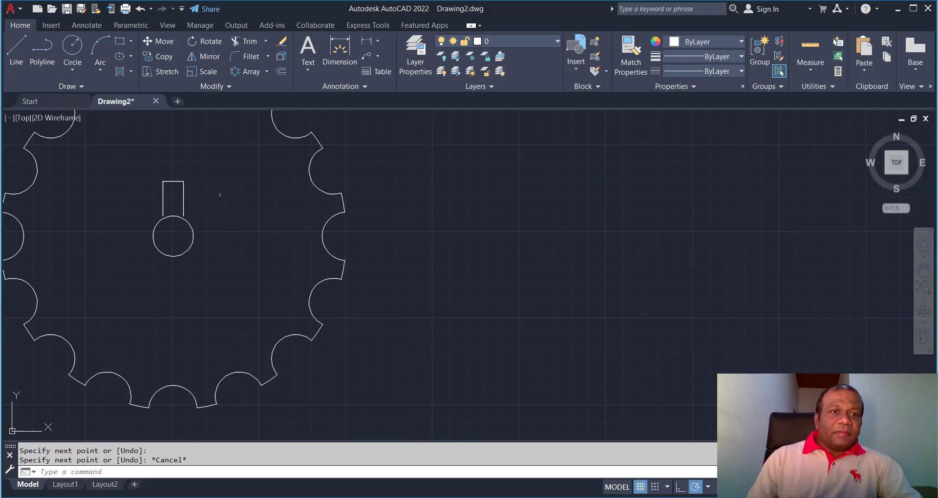
Step: Extend the slot's left side down to the hub circle
left_click(266, 41)
left_click(250, 83)
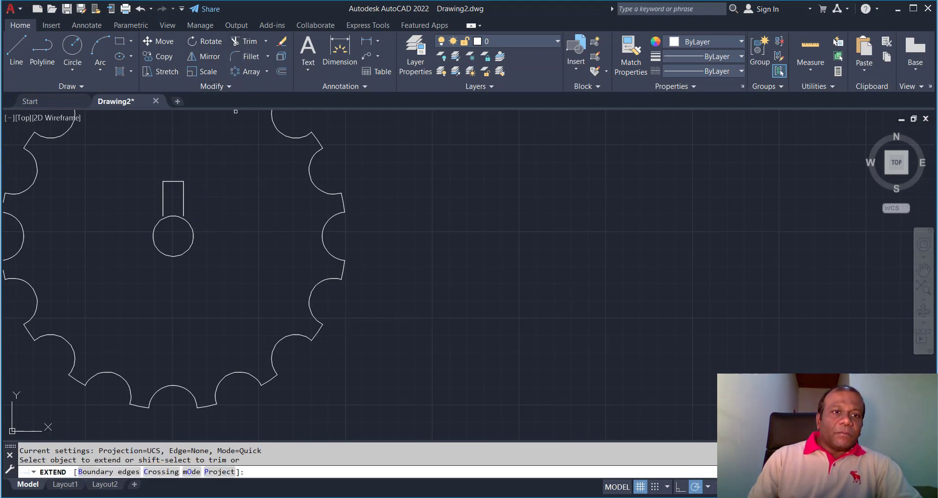
right_click(126, 182)
left_click(141, 185)
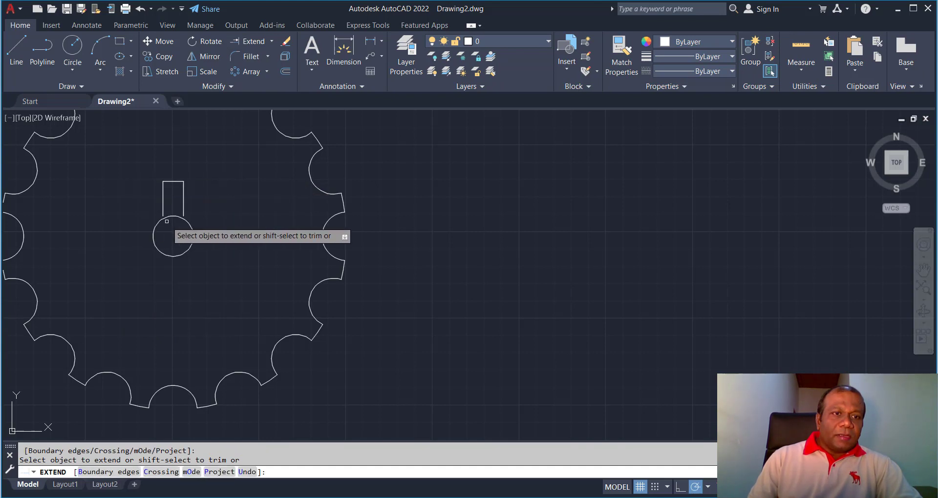
left_click(164, 202)
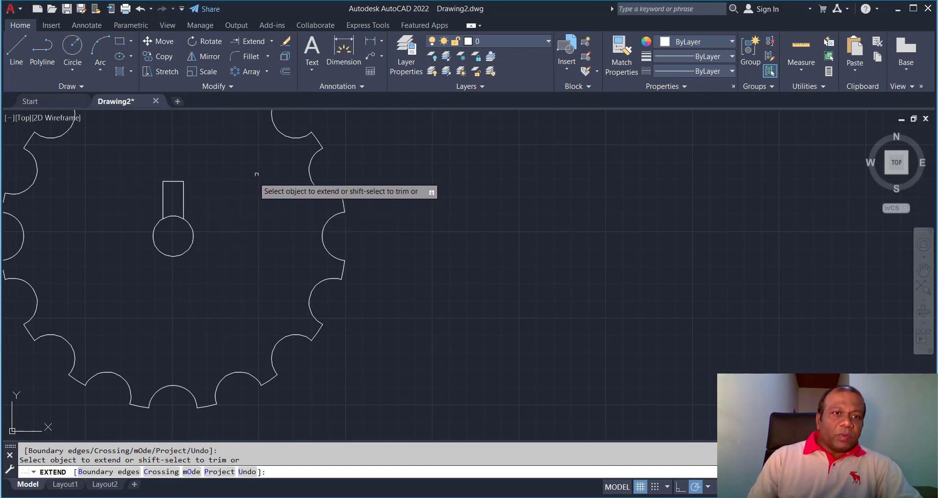
Step: Trim the hub circle inside the keyway using default cutting edges
left_click(272, 41)
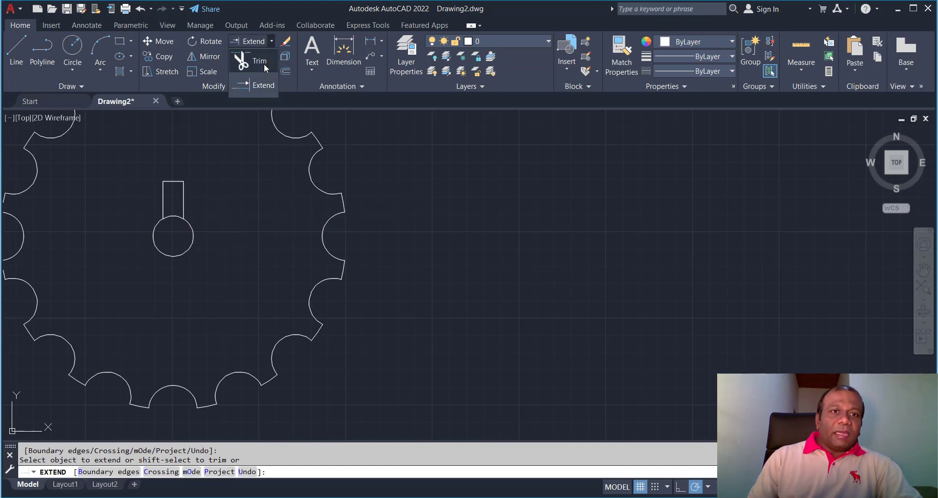
left_click(247, 60)
right_click(216, 194)
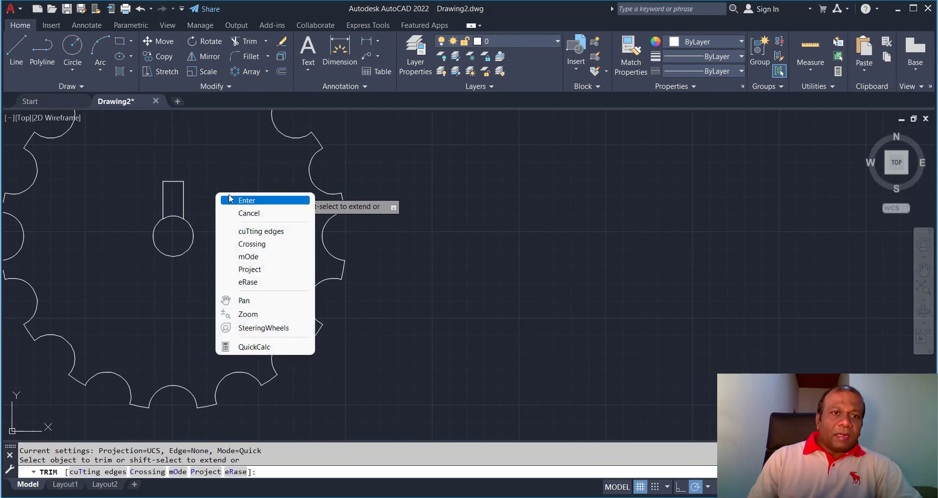
left_click(229, 198)
scroll(239, 270, "down", 4)
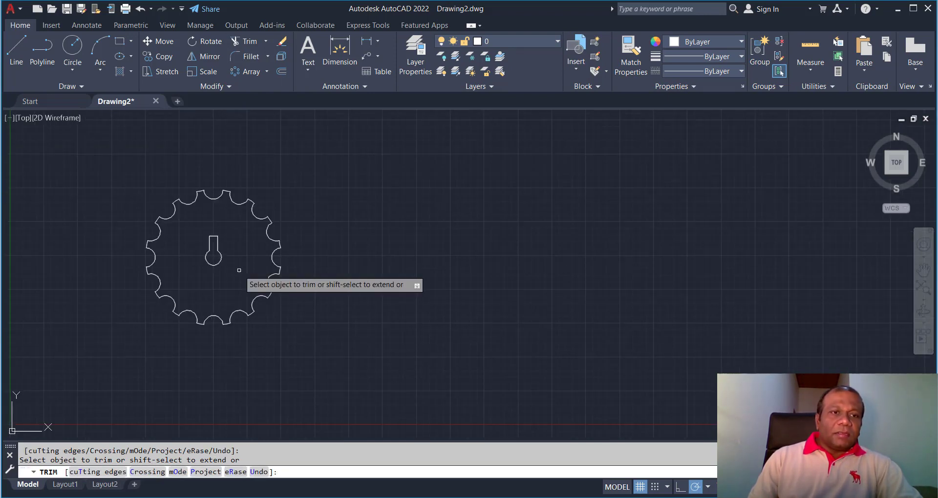
Step: Copy the whole gear from its keyhole centre to a meshing spot just right of it
key("Escape")
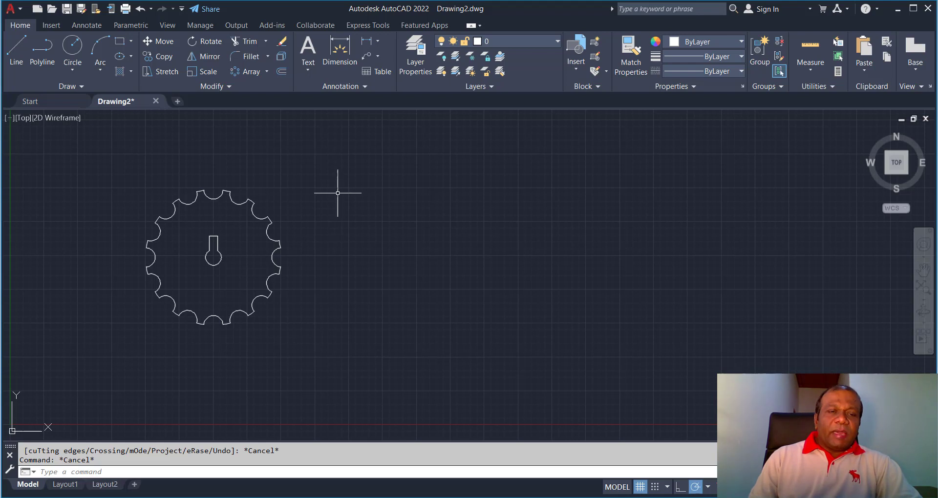
mouse_move(341, 174)
left_mouse_down()
mouse_move(334, 287)
mouse_move(280, 370)
mouse_move(143, 372)
mouse_move(61, 263)
mouse_move(88, 188)
mouse_move(128, 151)
left_mouse_up()
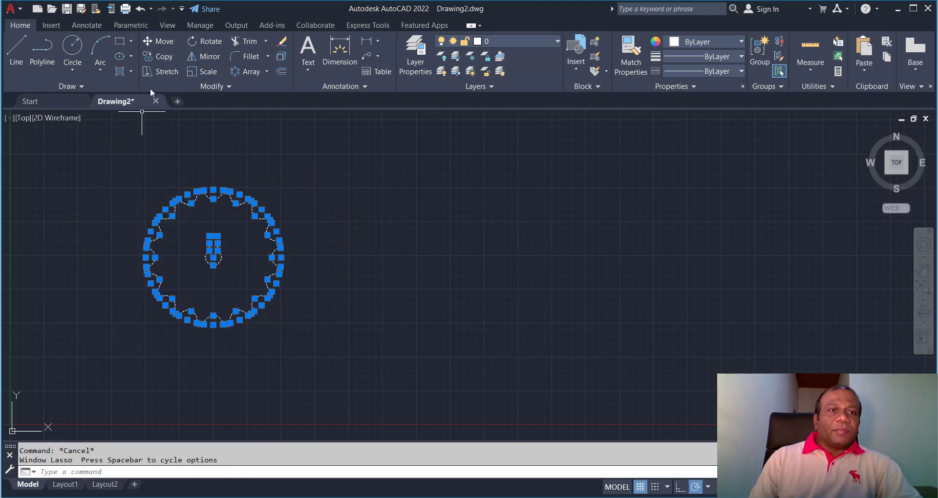
left_click(157, 58)
left_click(213, 257)
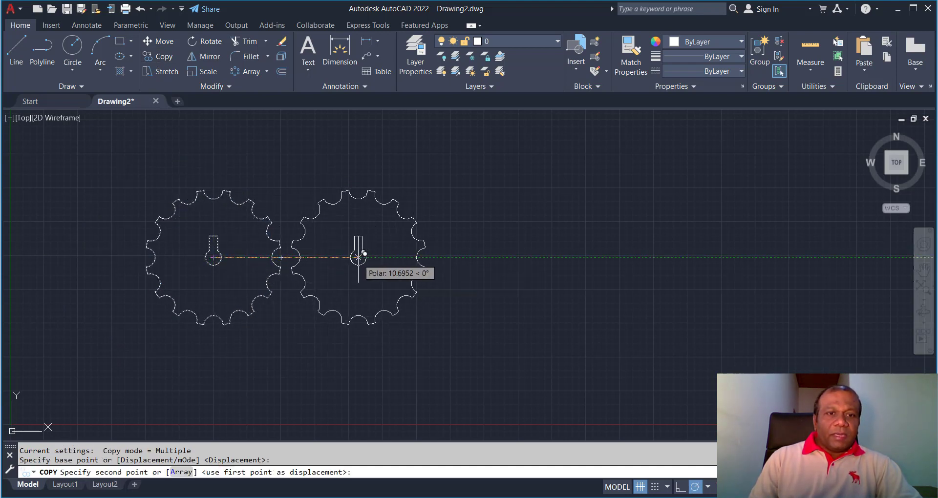
left_click(358, 257)
key("Escape")
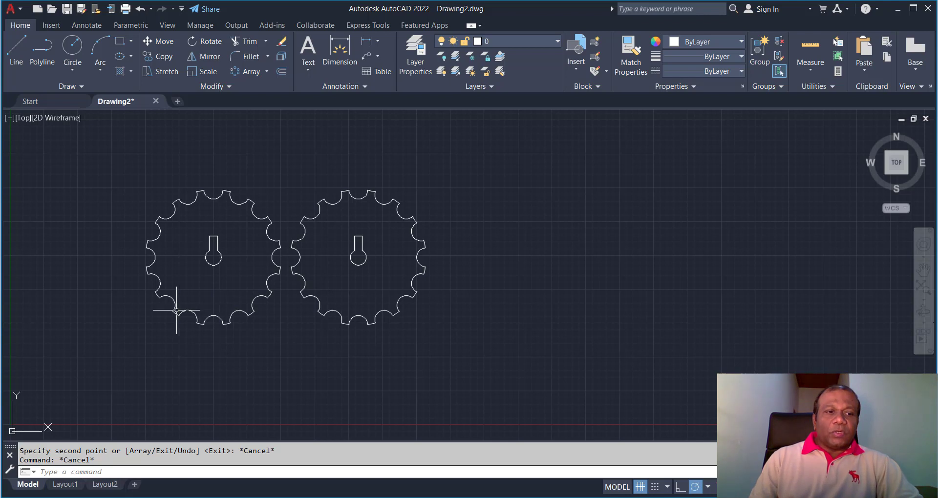
Step: Use the G command to group all left-gear objects under the name W1
left_click(91, 472)
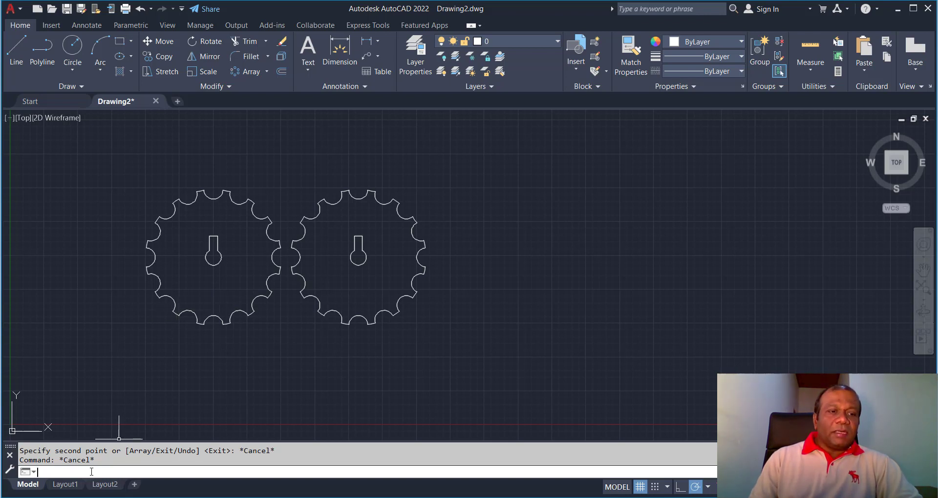
type("g")
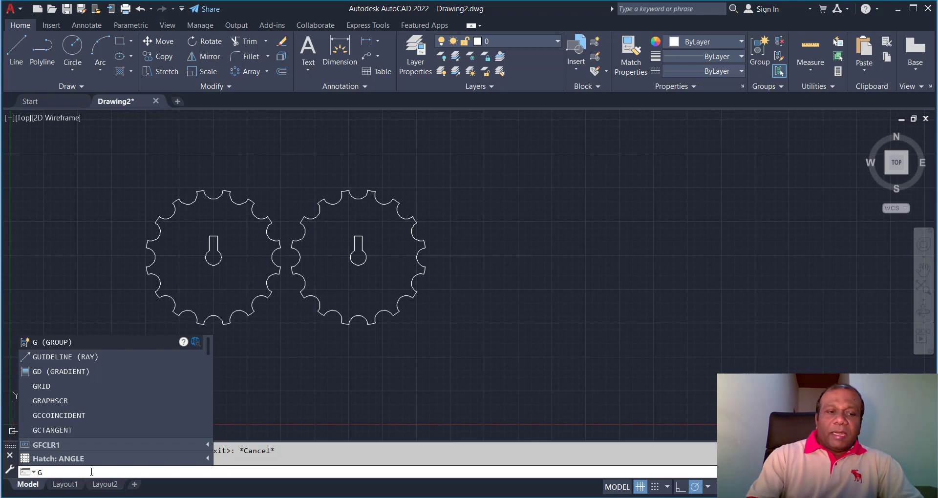
key("Return")
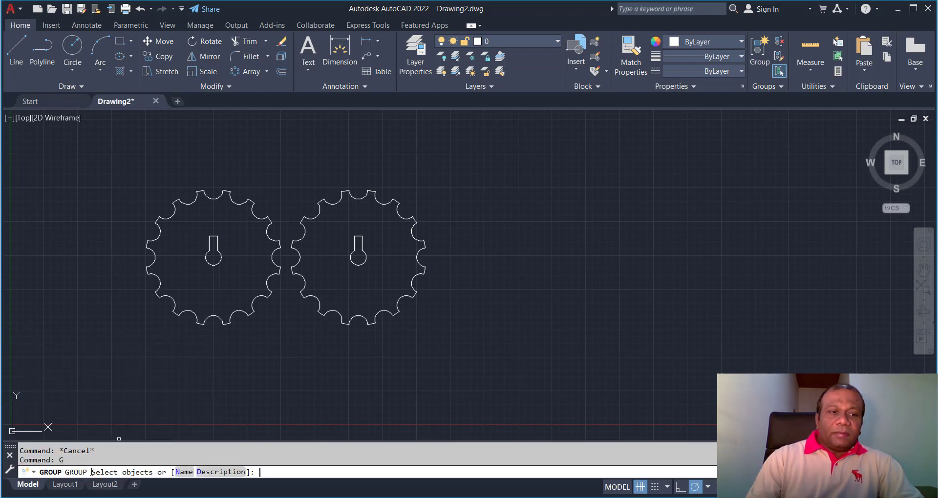
left_click(184, 473)
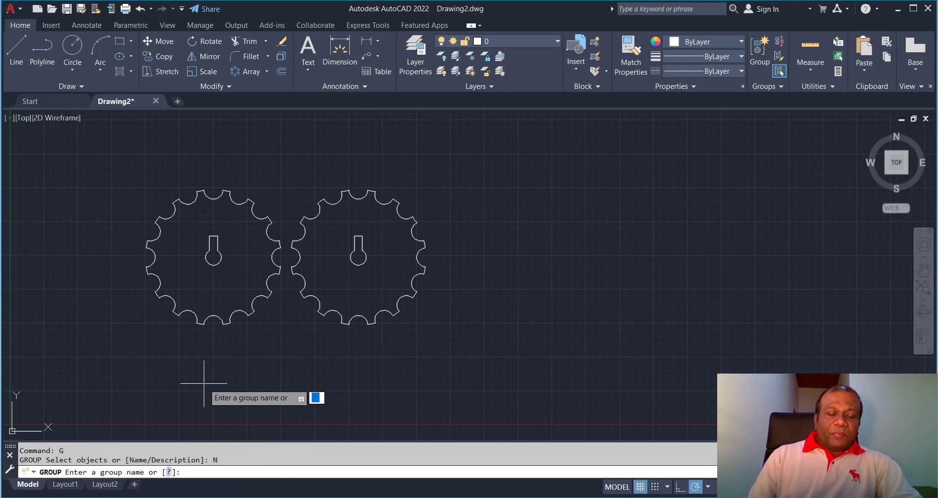
type("w1")
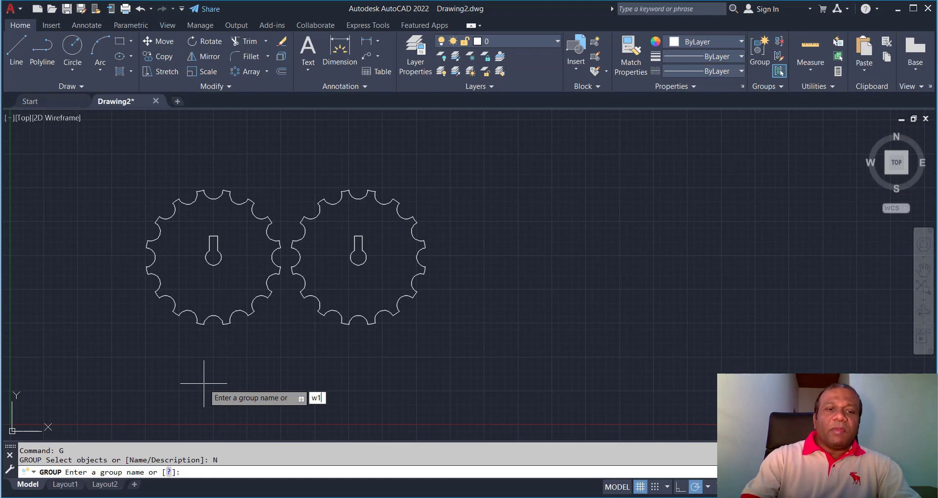
key("Return")
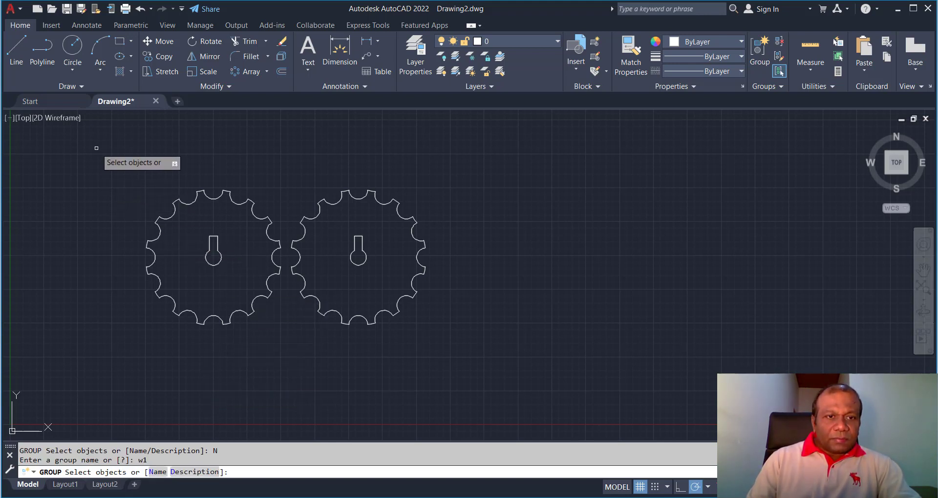
mouse_move(87, 147)
left_mouse_down()
mouse_move(134, 282)
mouse_move(228, 356)
mouse_move(260, 339)
mouse_move(281, 299)
mouse_move(279, 170)
left_mouse_up()
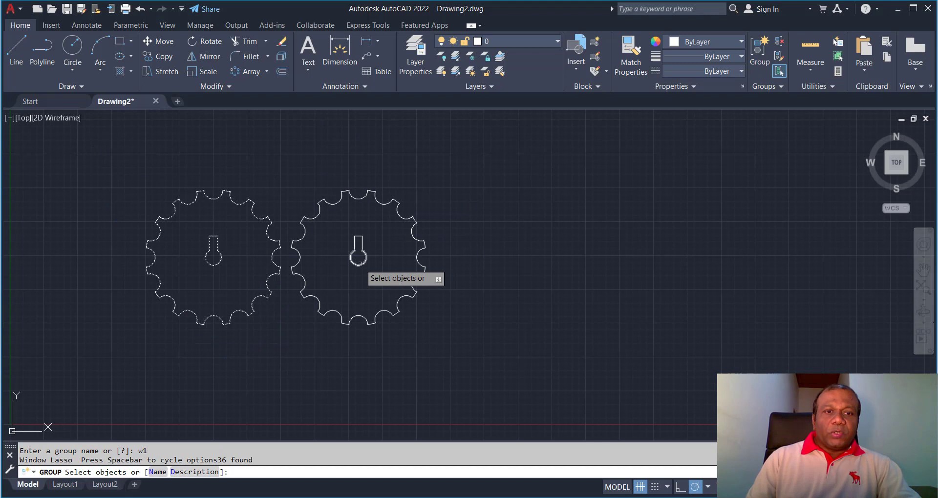
key("Return")
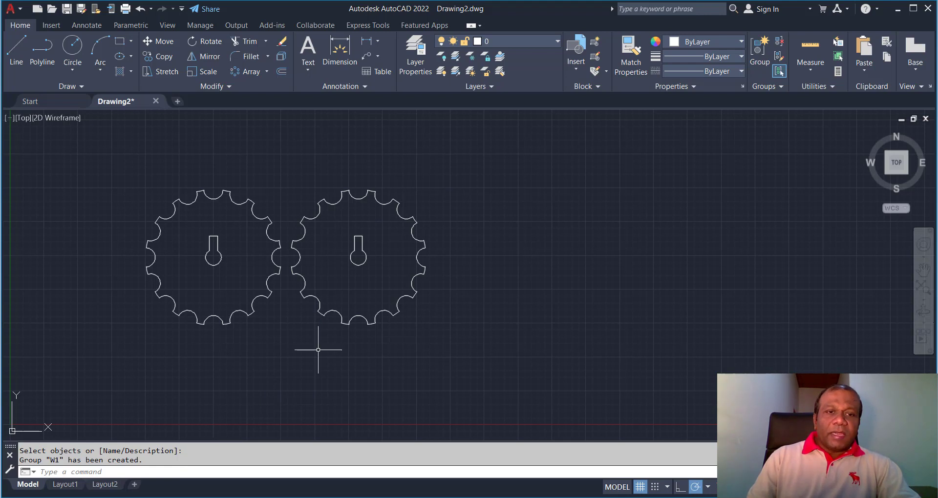
Step: Group all right-gear objects under the name W2
left_click(164, 473)
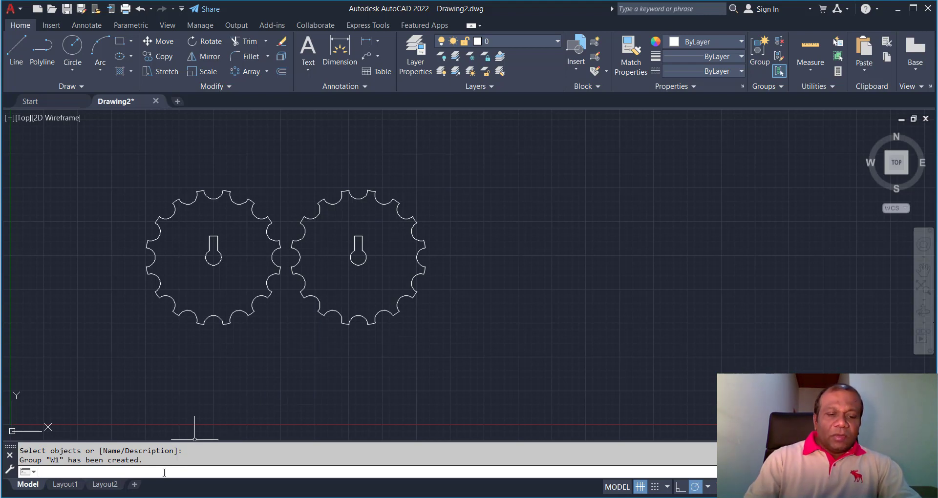
type("g")
key("Return")
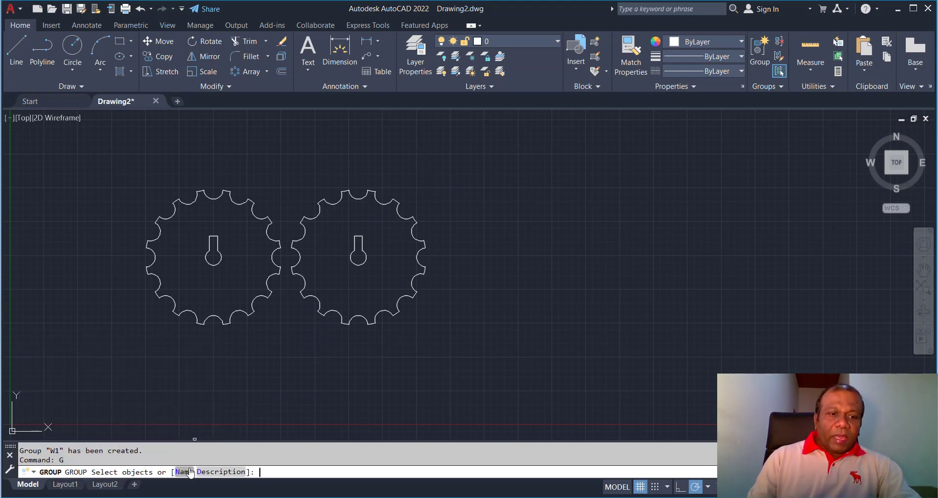
type("n")
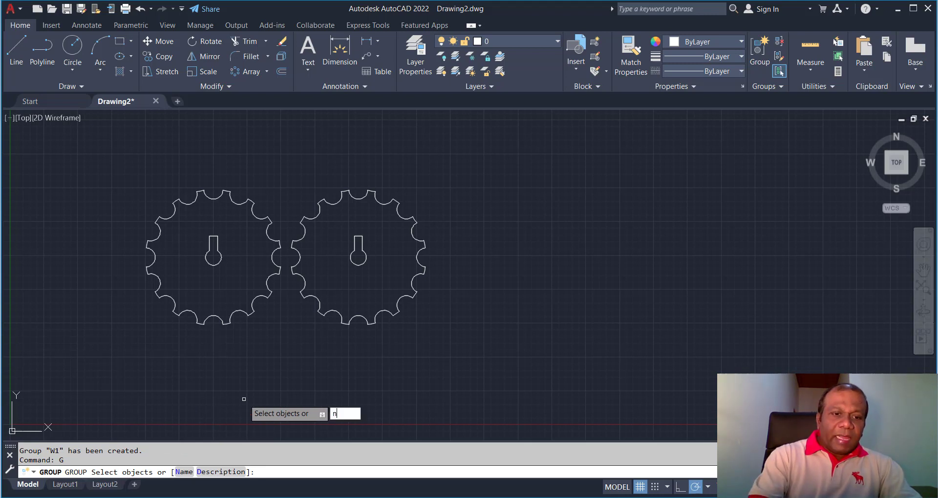
key("Return")
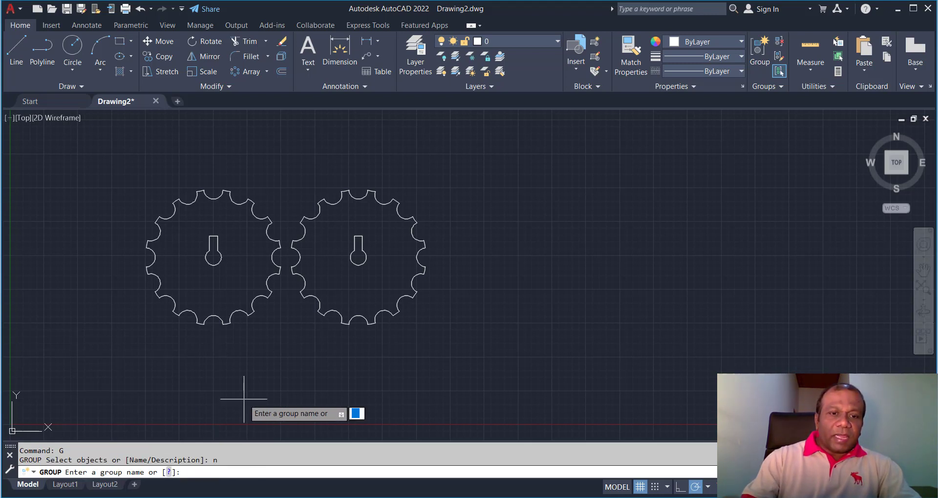
type("w2")
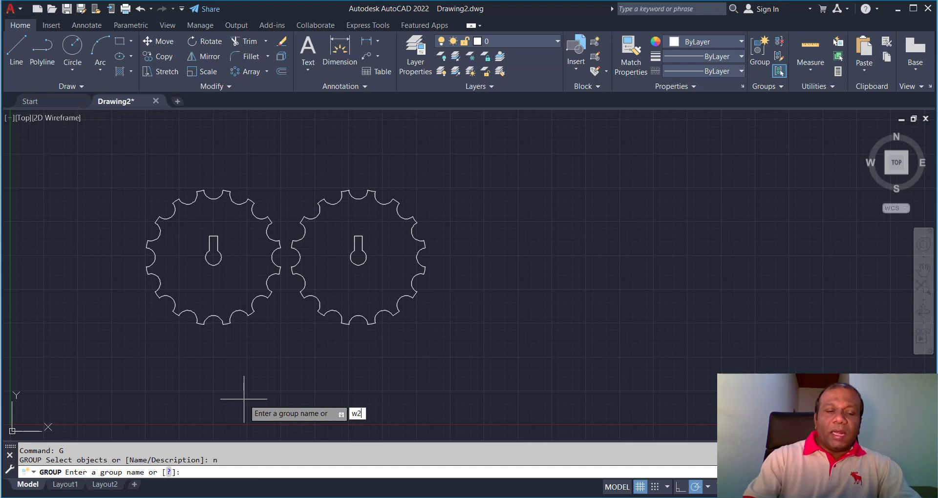
key("Return")
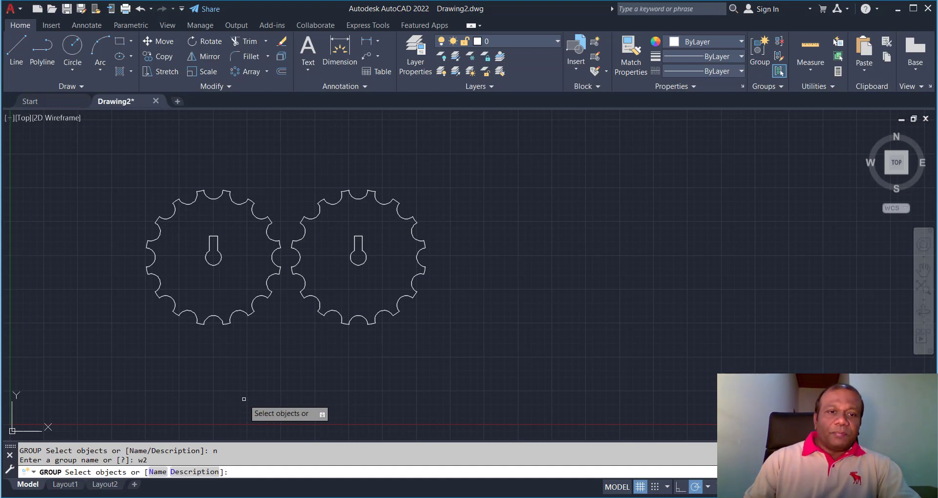
mouse_move(280, 156)
left_mouse_down()
mouse_move(310, 314)
mouse_move(331, 349)
mouse_move(400, 356)
mouse_move(481, 293)
mouse_move(512, 208)
left_mouse_up()
mouse_move(468, 147)
left_mouse_down()
mouse_move(456, 308)
mouse_move(366, 358)
mouse_move(304, 325)
mouse_move(289, 227)
mouse_move(312, 176)
left_mouse_up()
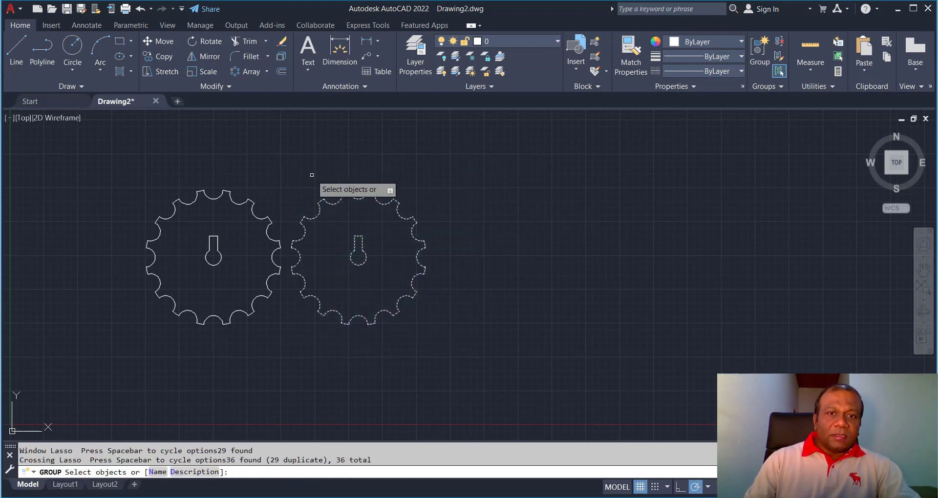
key("Return")
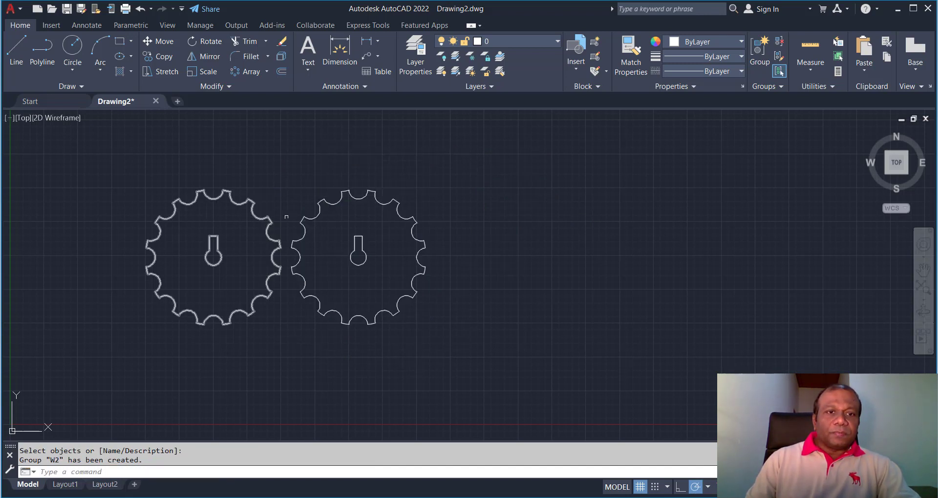
Step: Move the W2 gear slightly left from its keyhole centre against the left gear
left_click(418, 223)
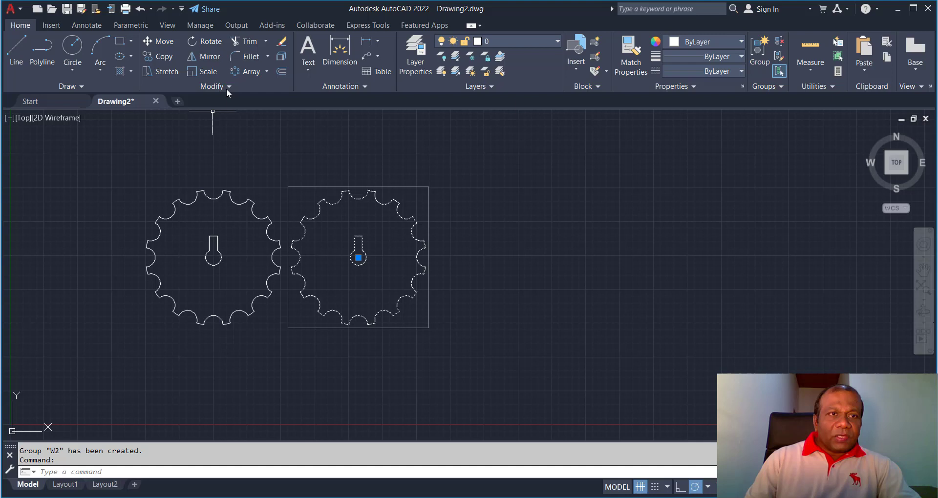
left_click(159, 42)
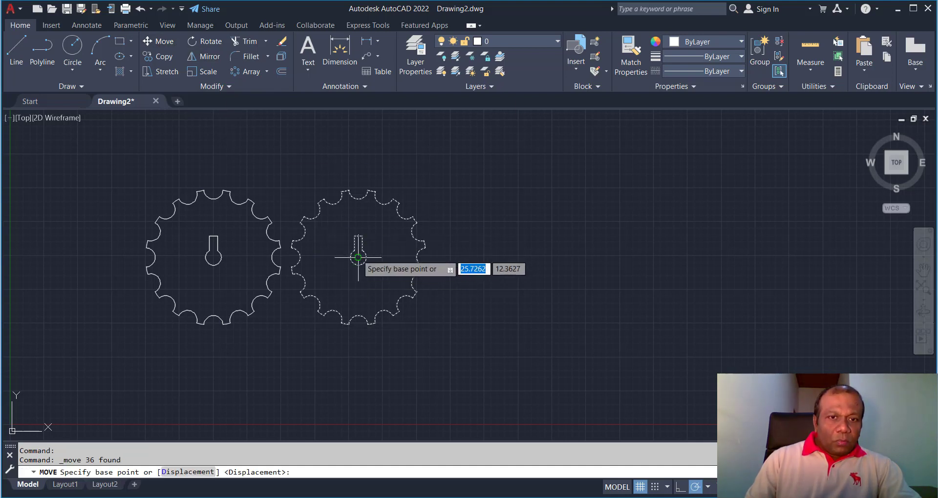
left_click(358, 257)
left_click(350, 256)
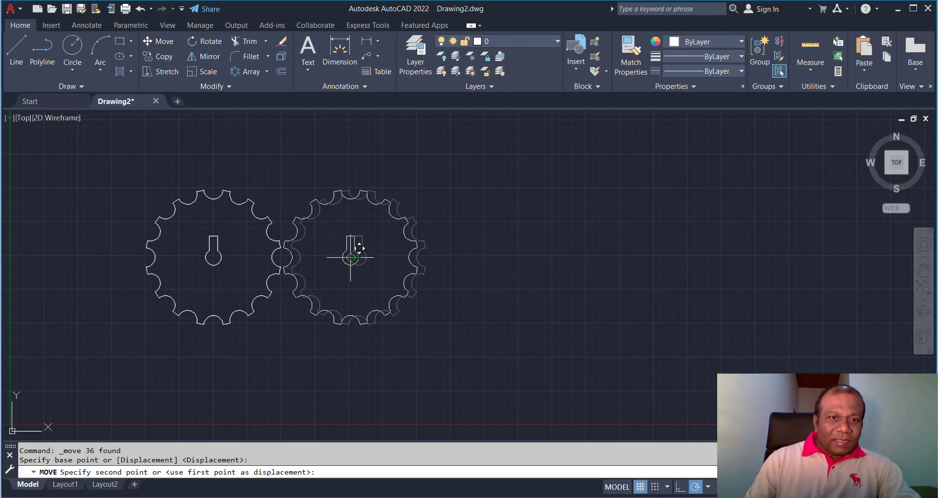
Step: Rotate the W2 gear about its keyhole centre so its teeth interlock with W1
left_click(211, 42)
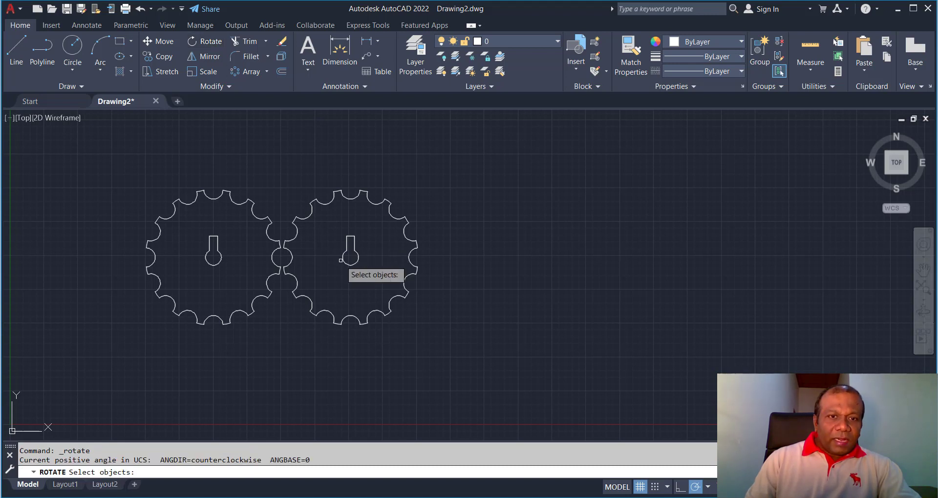
left_click(357, 253)
key("Return")
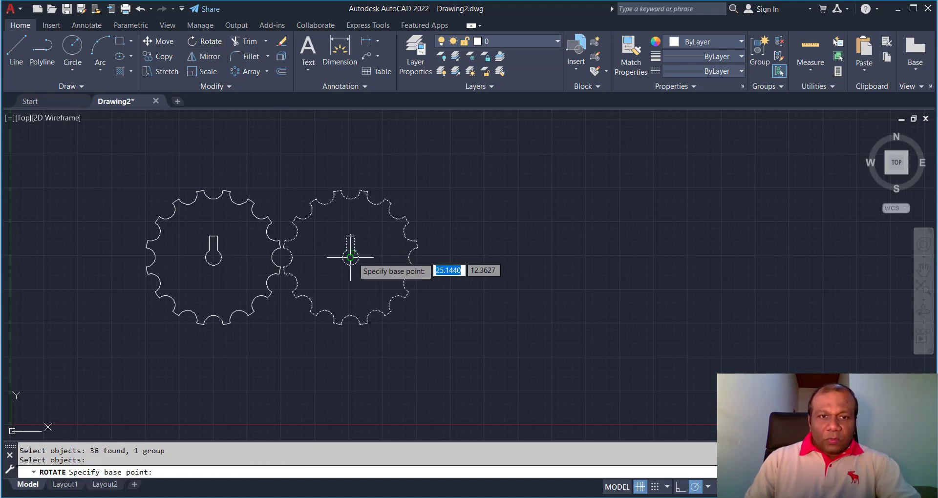
left_click(351, 256)
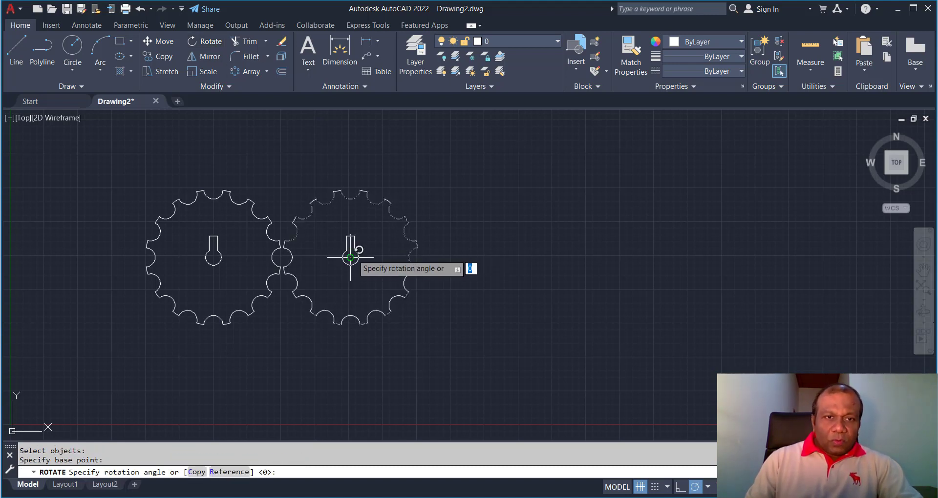
left_click(432, 201)
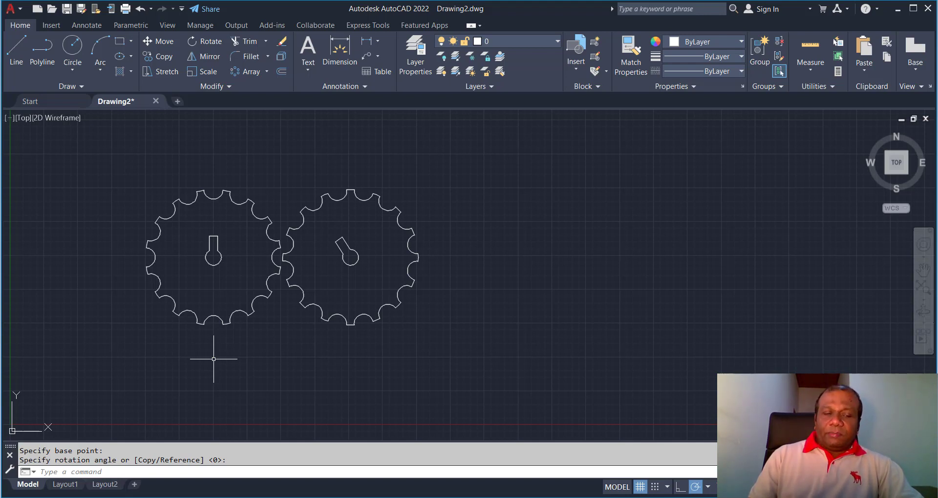
Step: Launch a new blank Notepad file with AutoCAD's NOTEPAD command
left_click(87, 473)
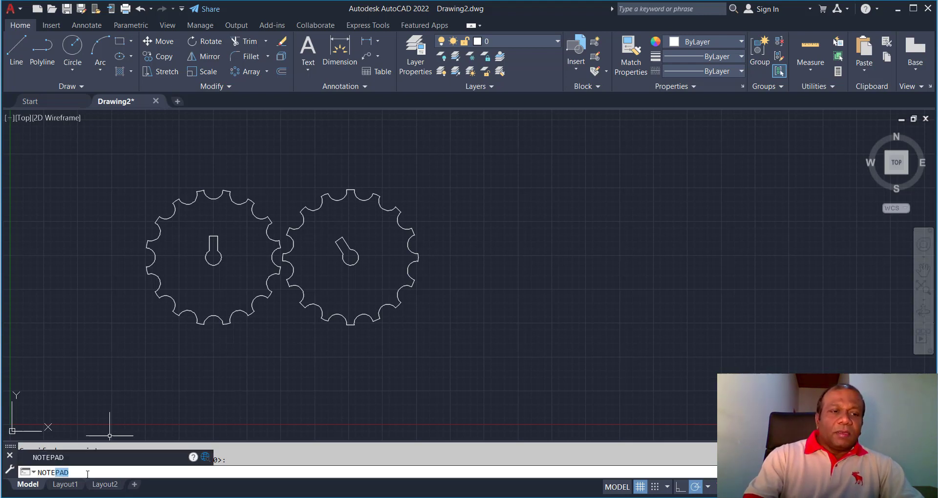
key("Return")
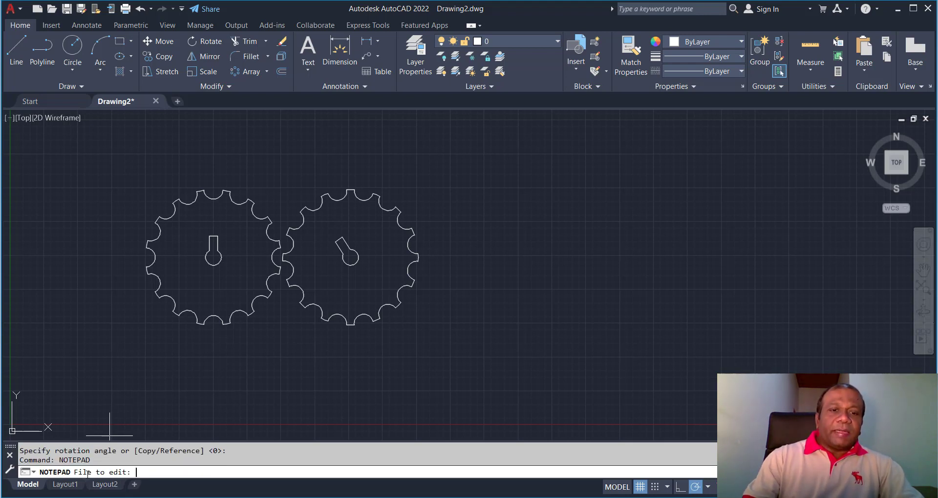
key("Return")
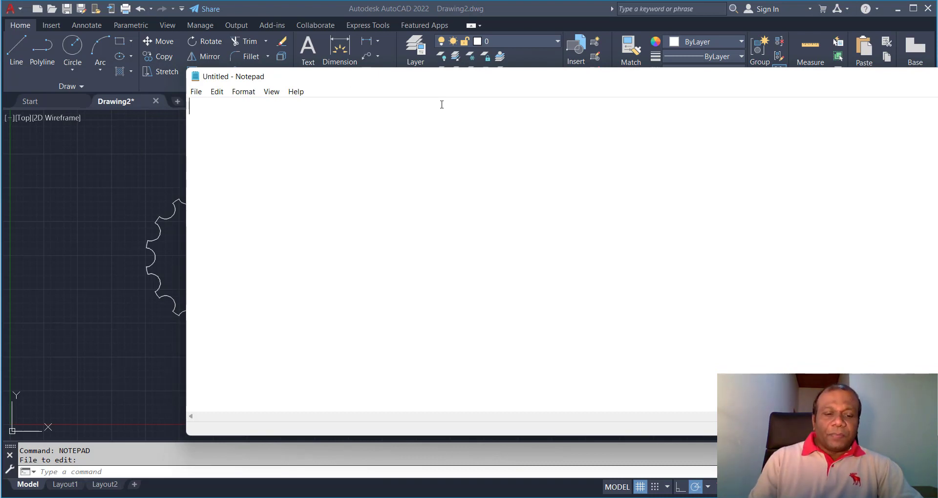
Step: Move Notepad aside and write the script lines rotate, g and w1
left_click_drag(384, 87, 522, 108)
type("r")
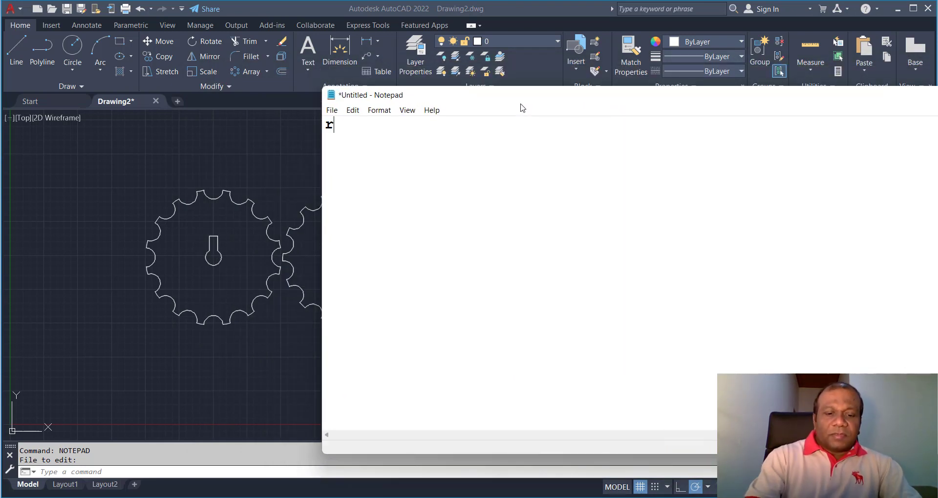
type("otate ")
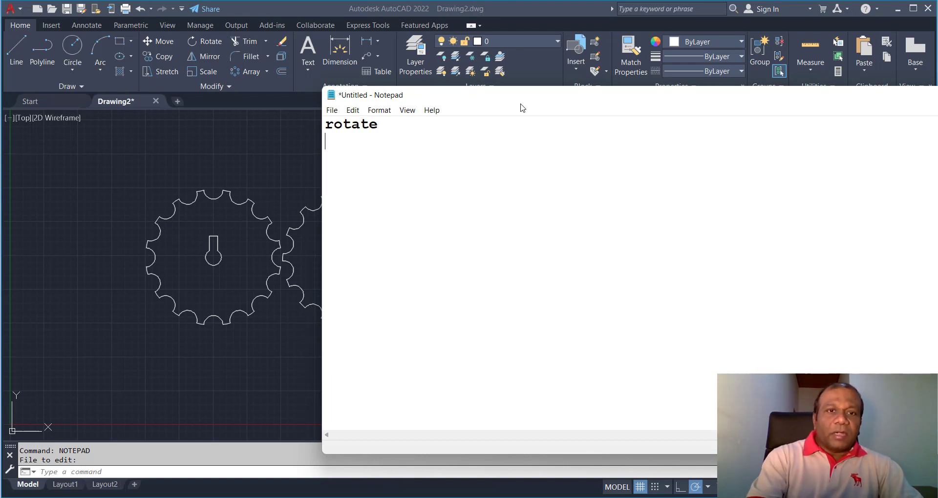
type("g")
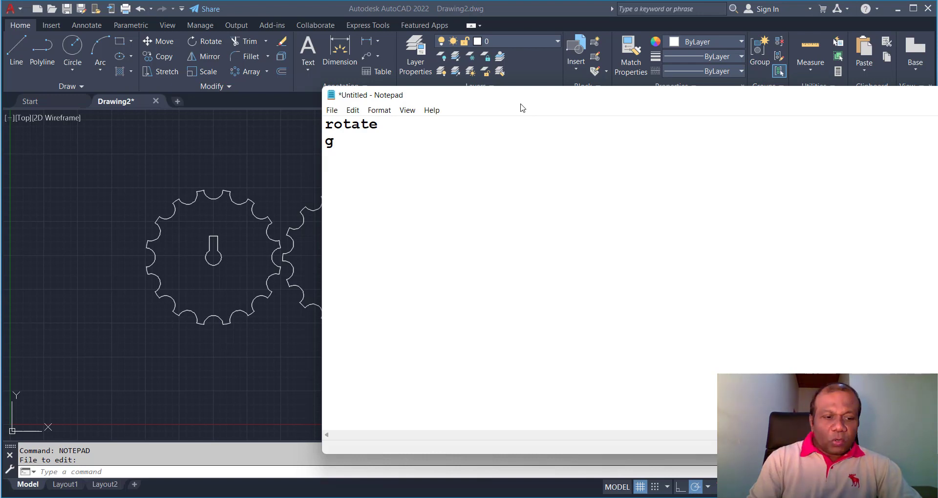
key("Return")
type("w1")
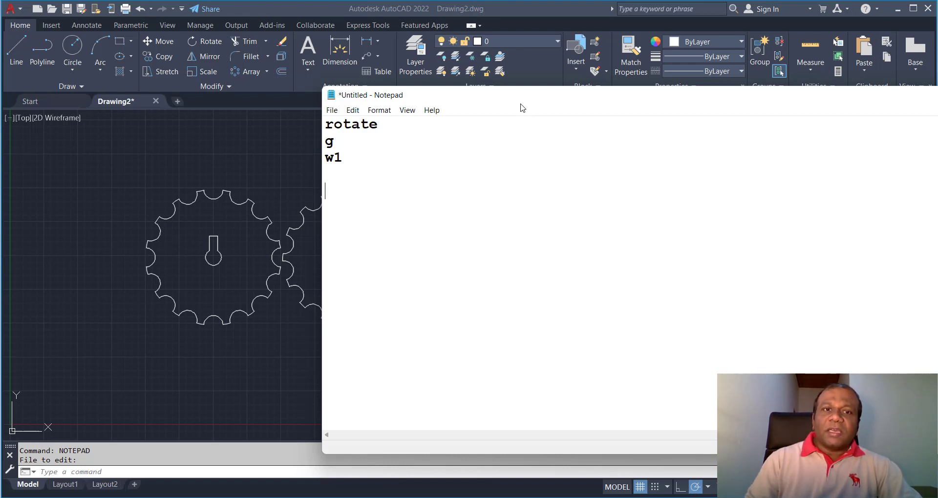
left_click(390, 126)
left_click(340, 145)
left_click(332, 177)
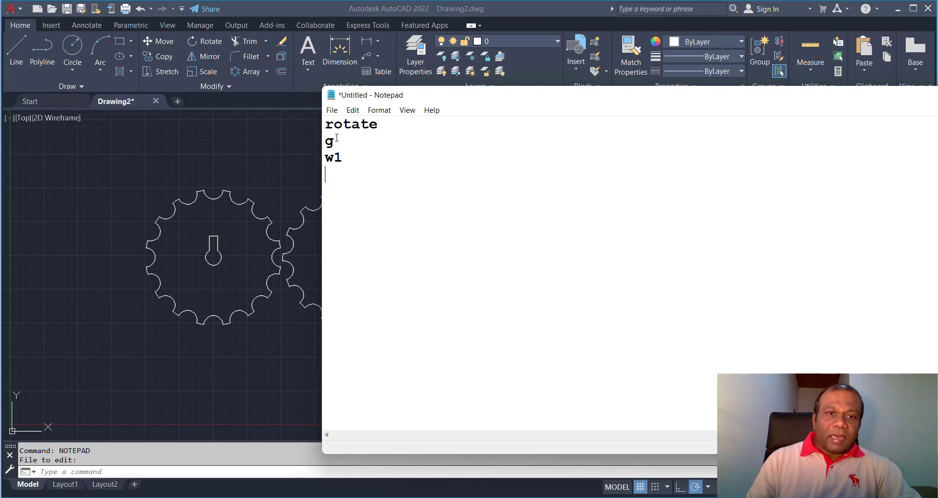
left_click(333, 185)
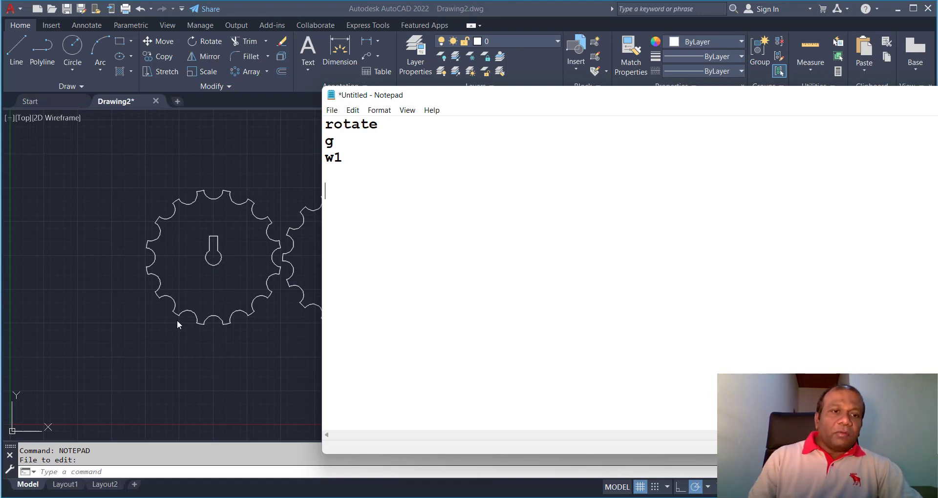
Step: Run ID on the left gear's keyhole centre and copy the reported X 15.0310, Y 12.3627
key("alt+Tab")
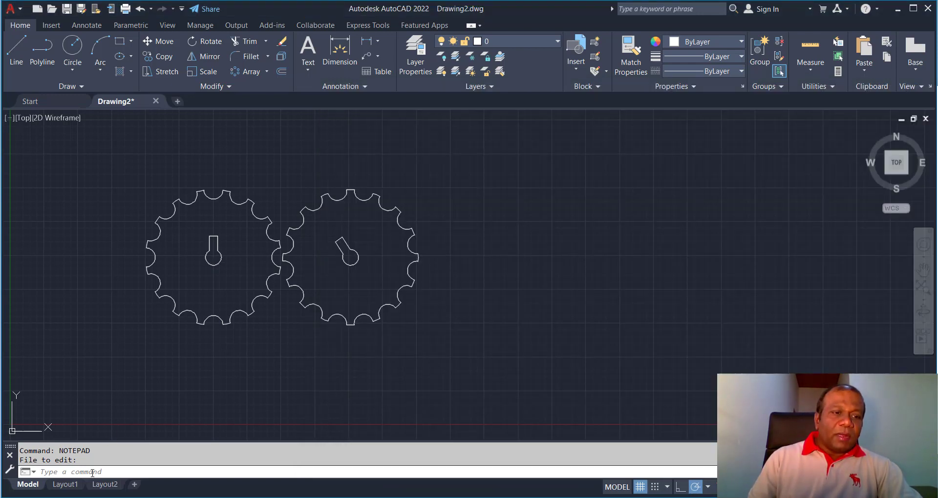
type("id")
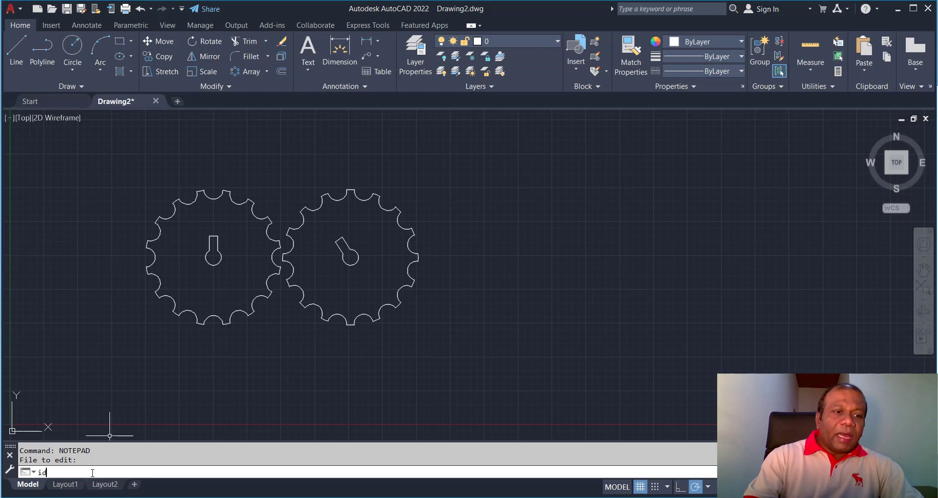
key("Return")
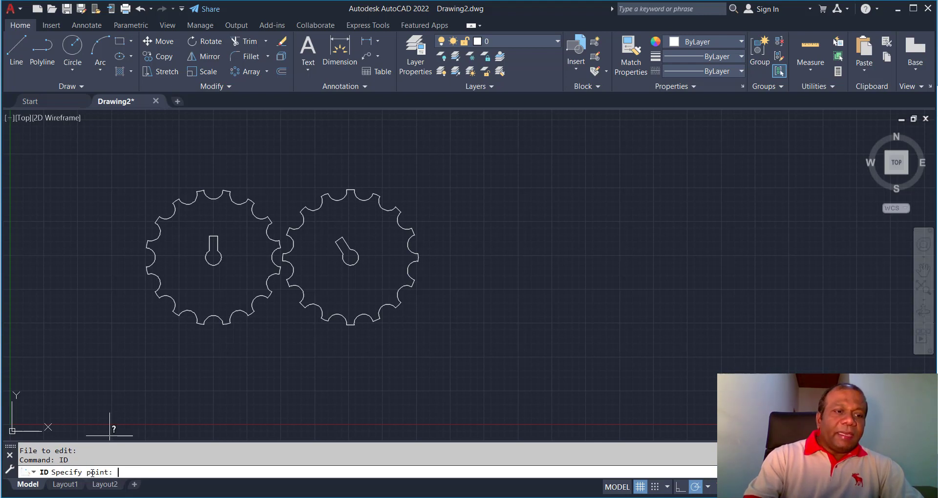
left_click(207, 264)
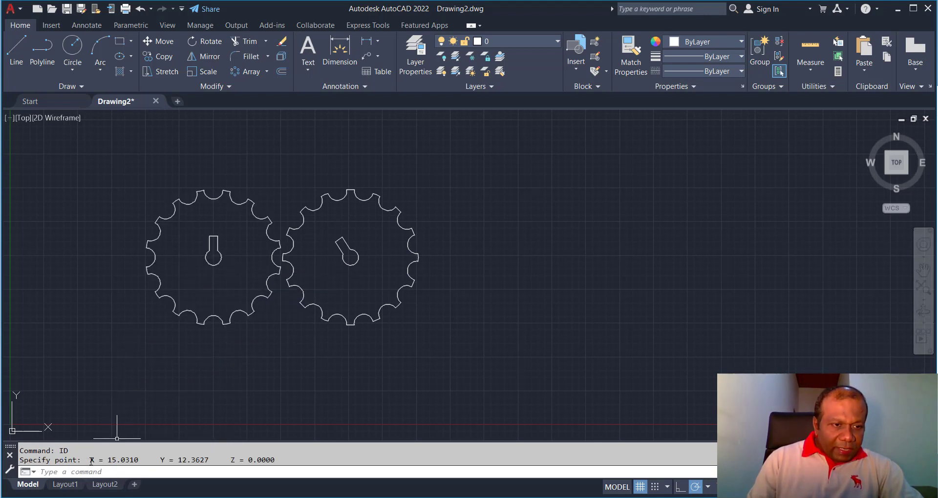
left_click_drag(90, 460, 209, 461)
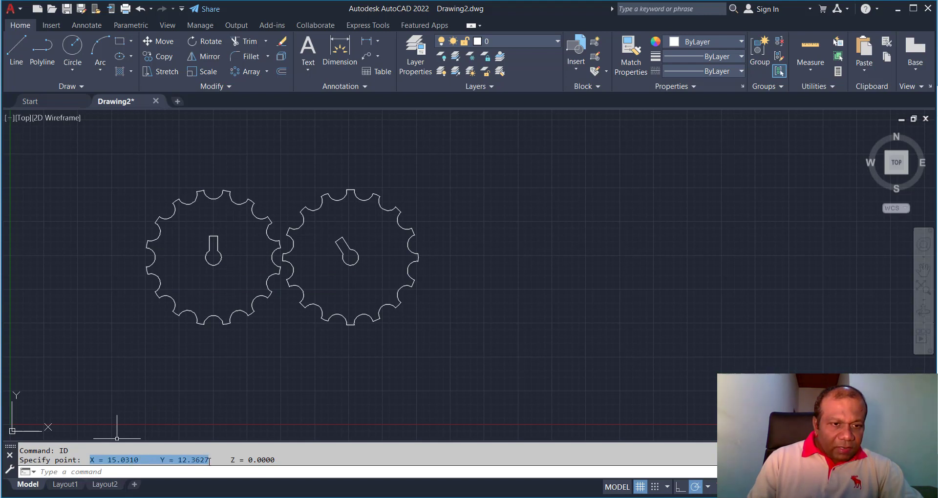
right_click(191, 463)
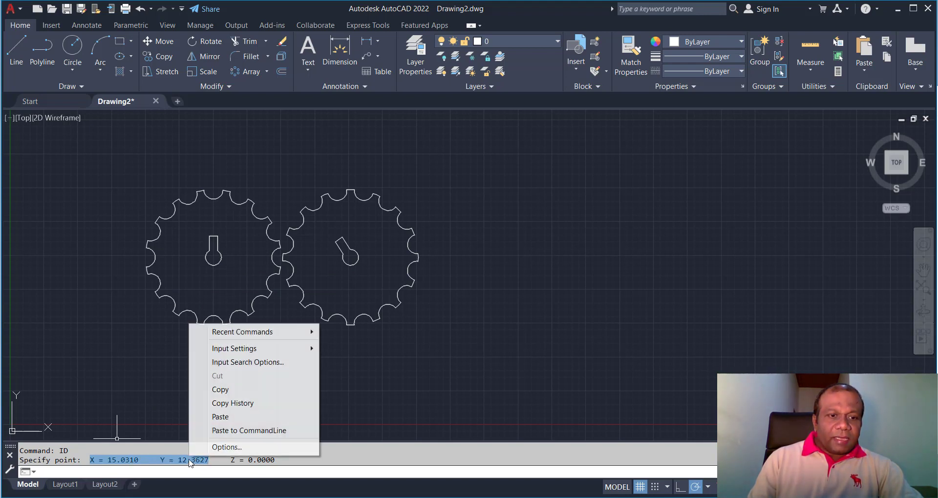
left_click(222, 391)
Step: Paste the coordinates below w1 and reformat them to 15.0310,2.3627
key("alt+Tab")
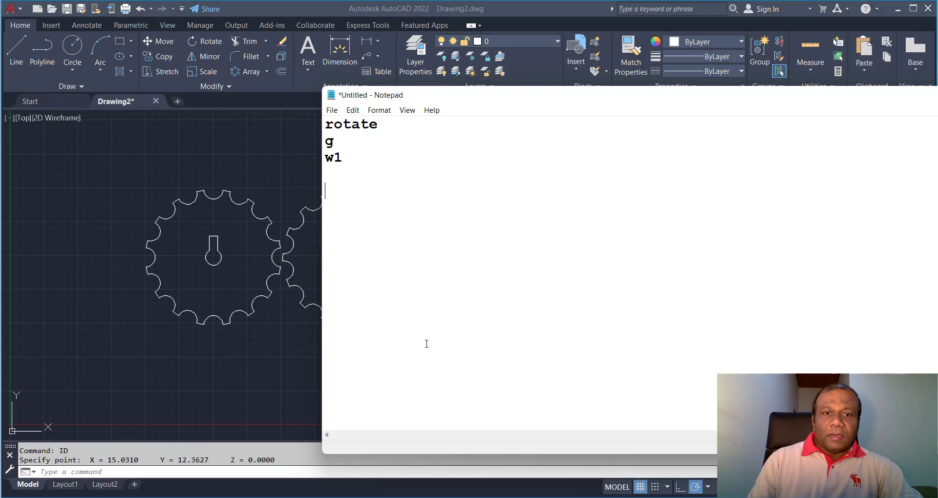
key("ctrl+v")
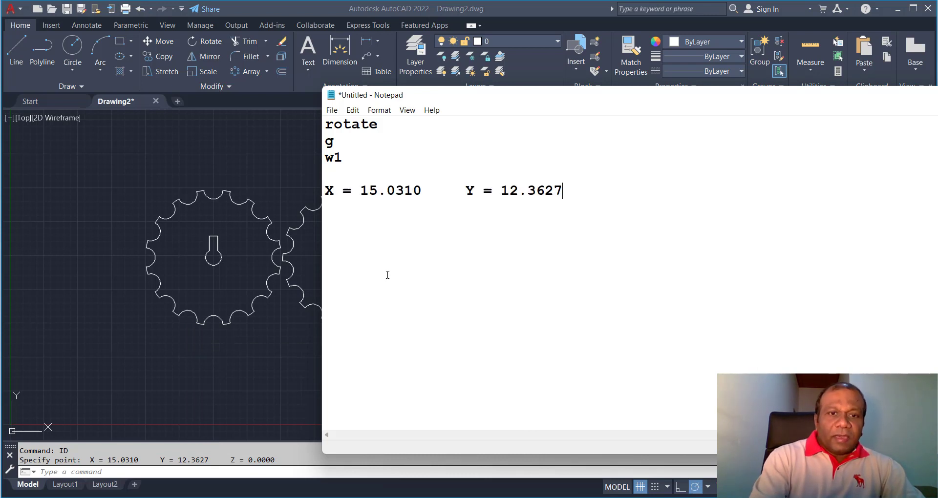
left_click(361, 190)
key("BackSpace")
key("BackSpace")
key("BackSpace")
key("BackSpace")
key("BackSpace")
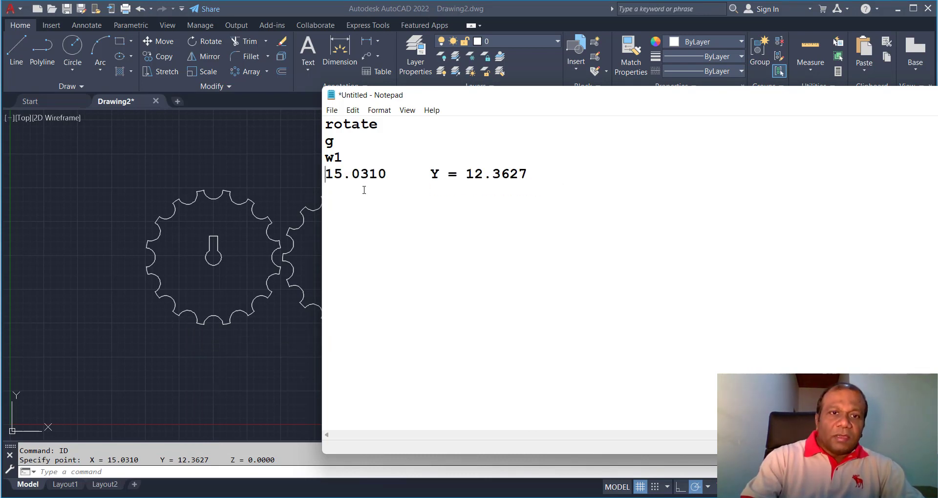
key("Return")
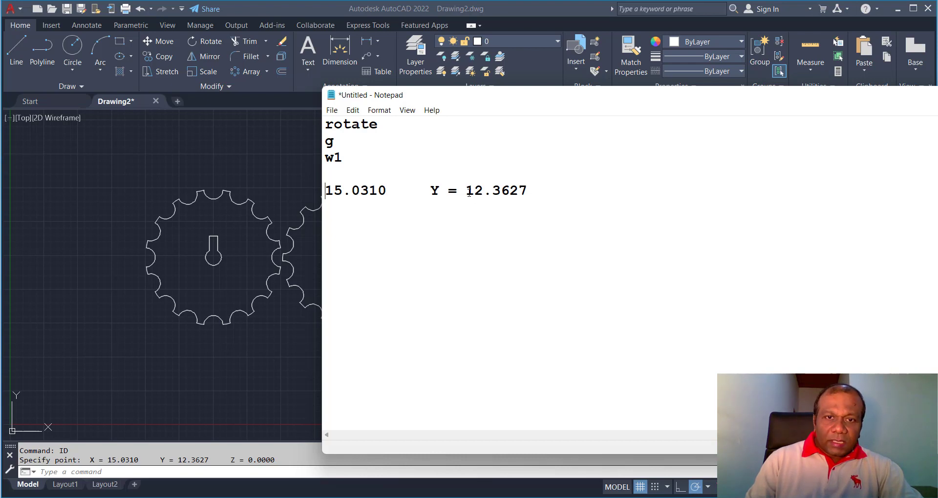
key("BackSpace")
key("BackSpace")
key("BackSpace")
key("BackSpace")
key("BackSpace")
key("BackSpace")
key("BackSpace")
key("BackSpace")
key("BackSpace")
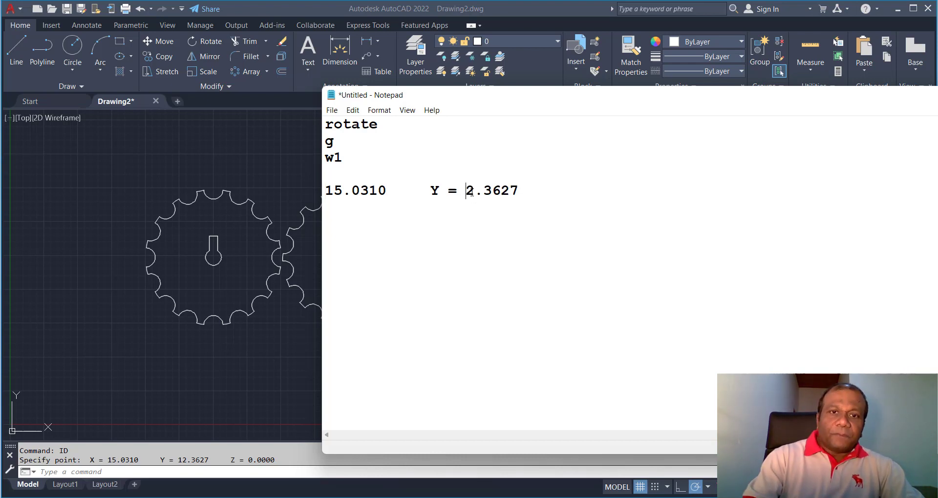
key("BackSpace")
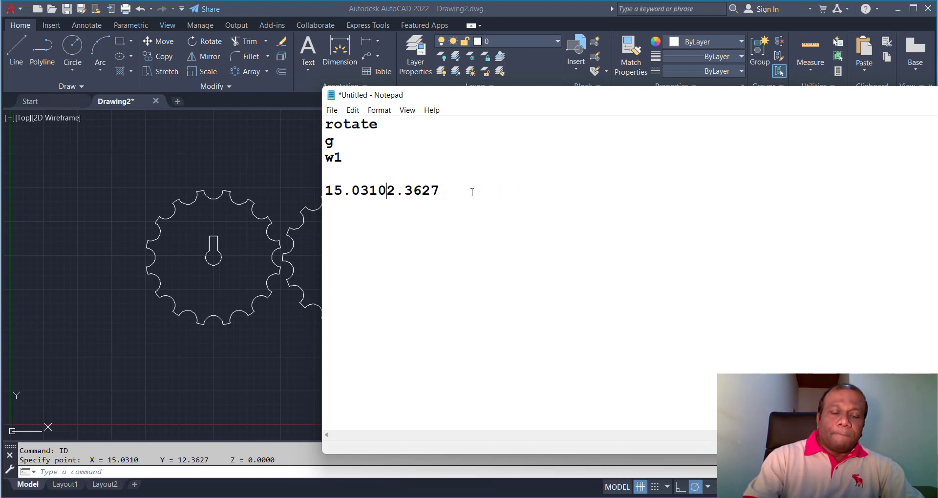
type(",")
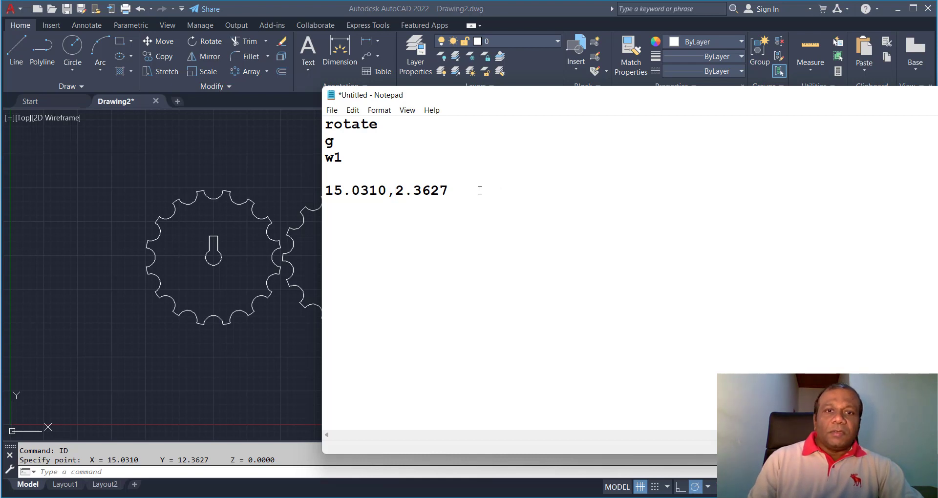
Step: Add the angle 1, then a second block with roate, g and w2
key("Return")
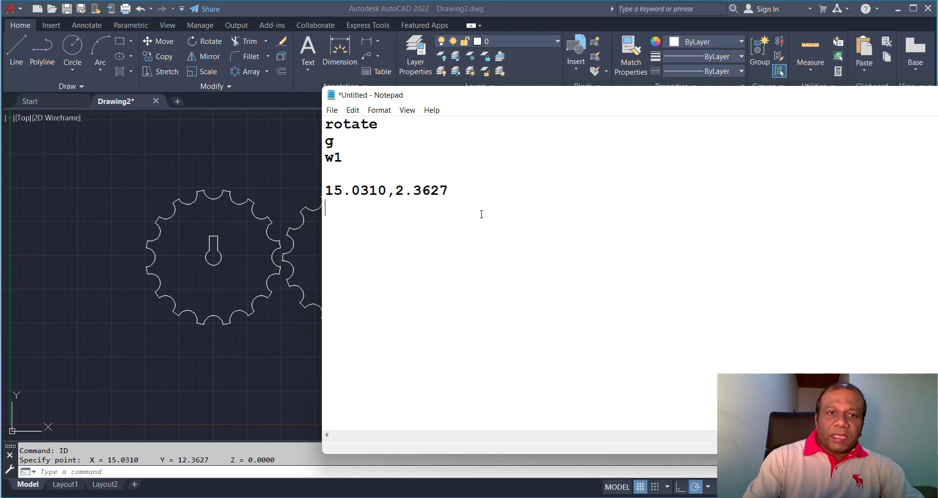
type("1")
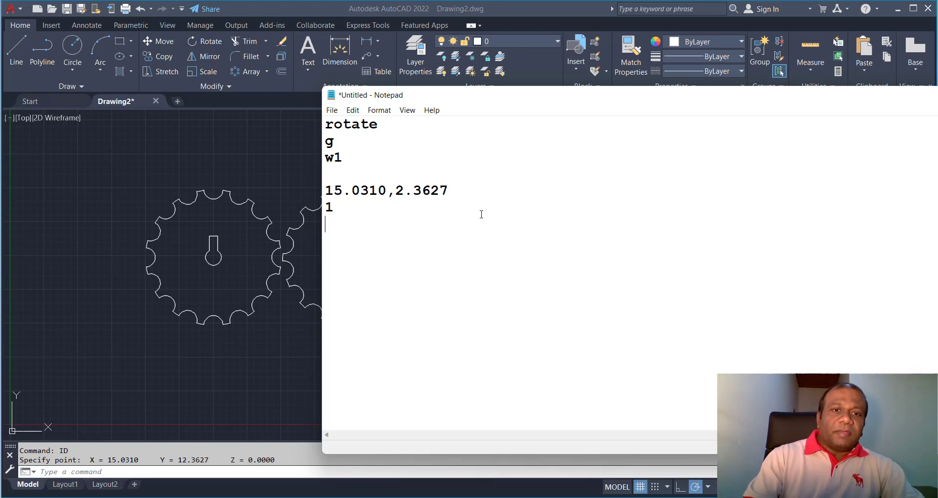
key("Return")
type("ro")
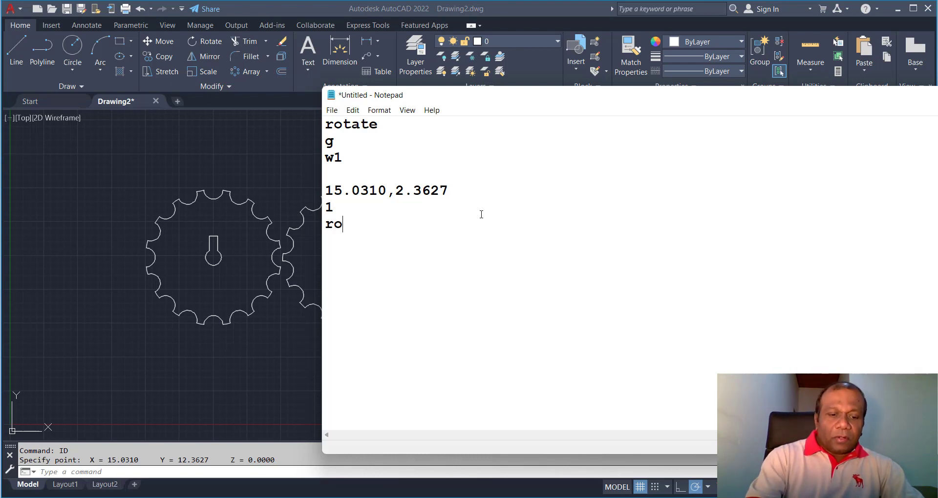
type("ate")
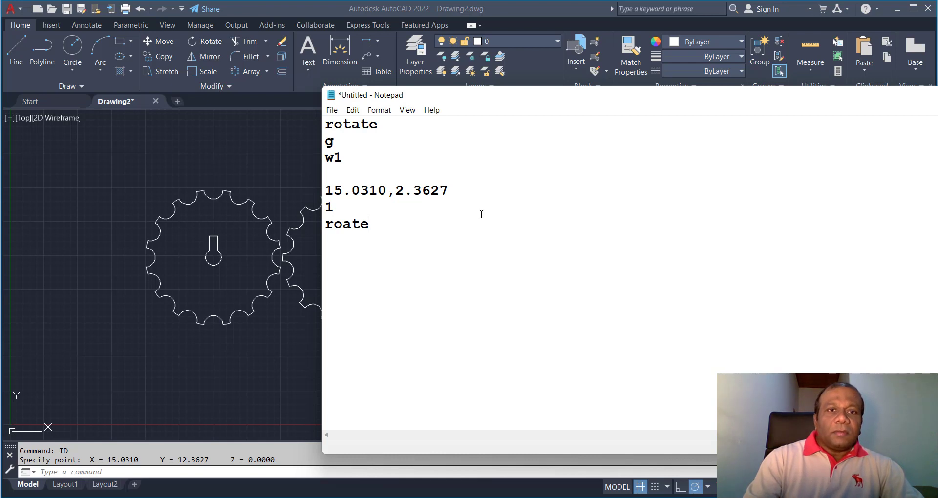
key("Return")
type("g ")
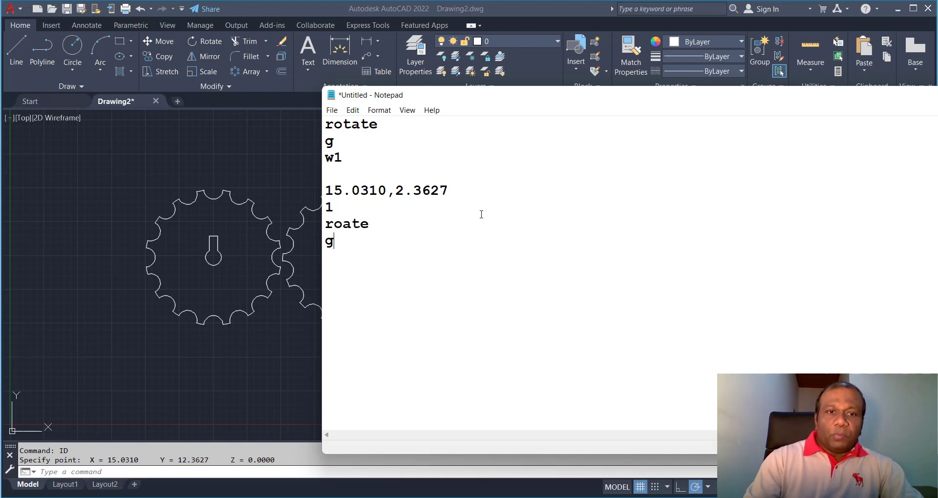
type("w2")
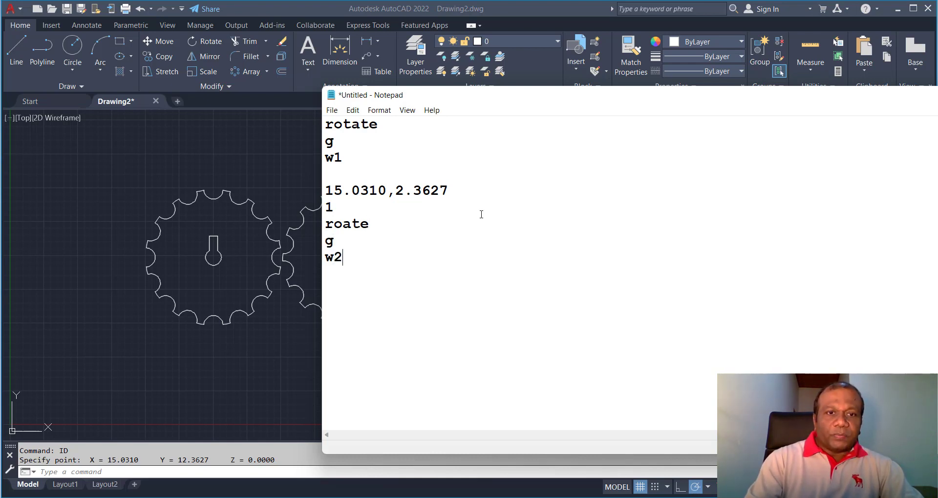
key("Return")
key("Return")
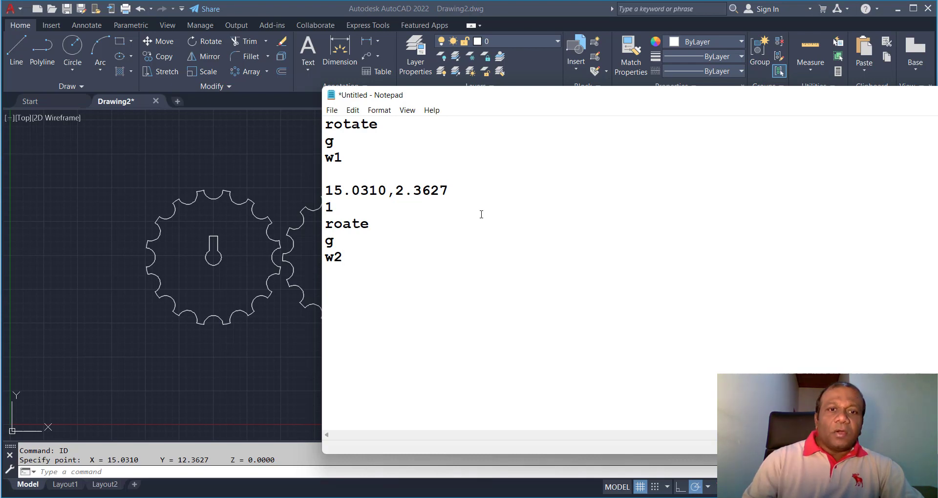
Step: Run ID on the right gear's centre and select the reported X 25.1440, Y 12.3627
left_click_drag(494, 91, 762, 87)
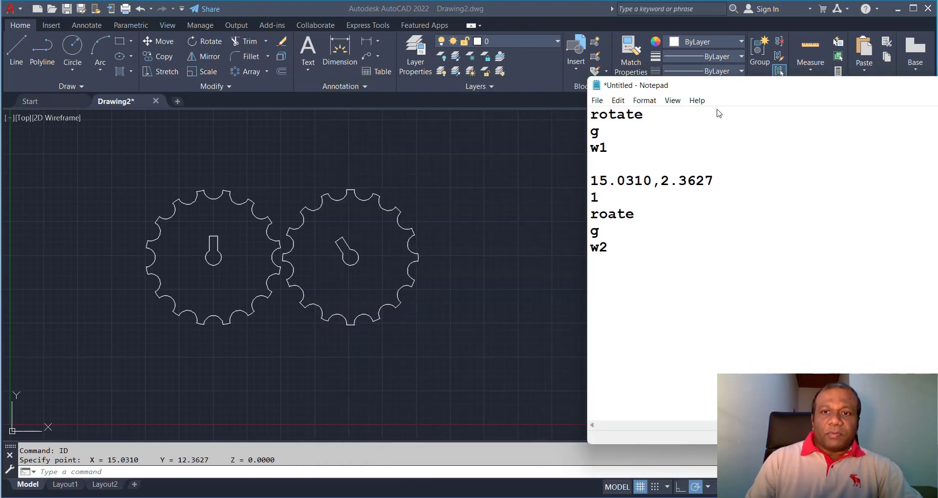
left_click(239, 467)
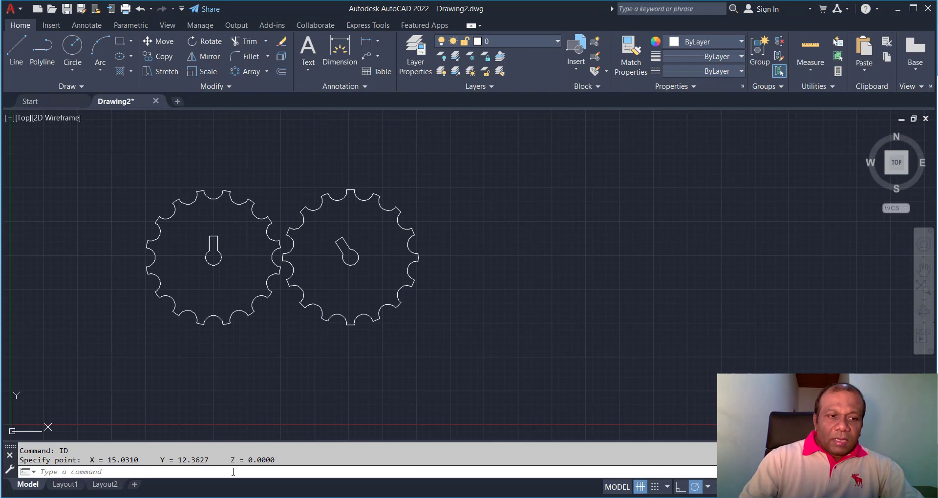
type("id")
key("Return")
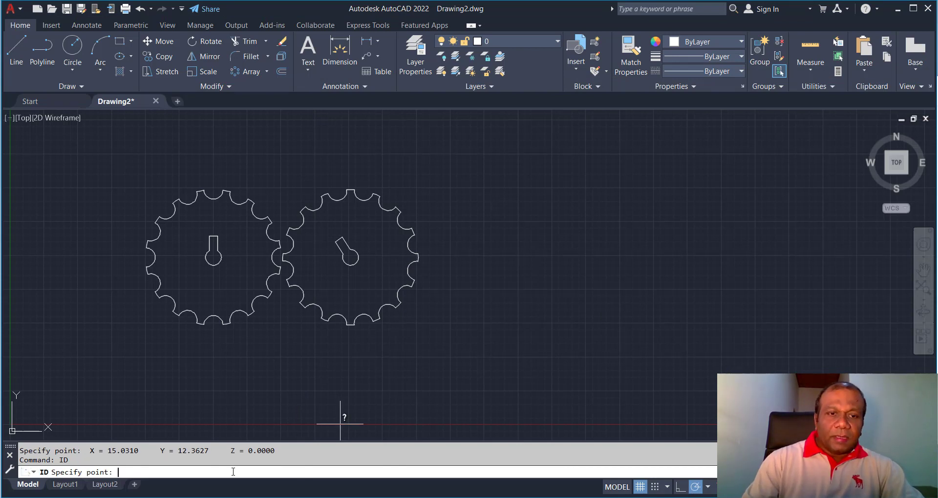
left_click(349, 258)
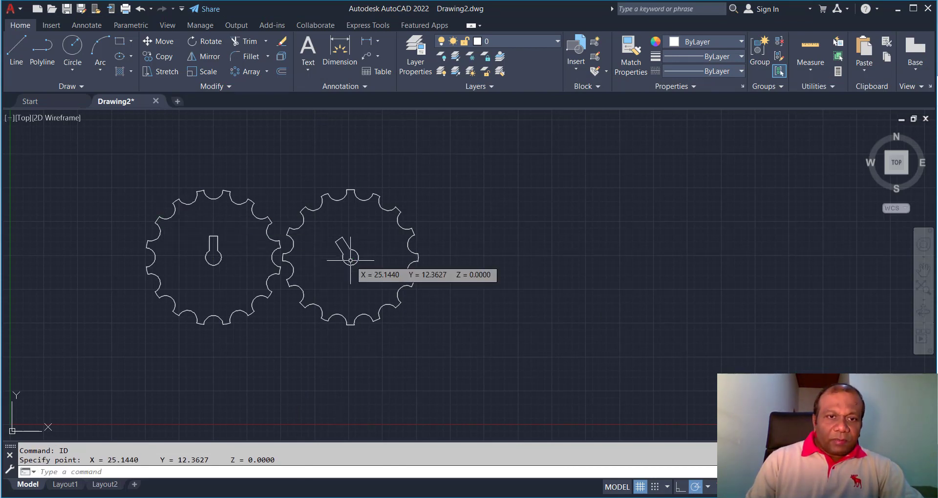
left_click_drag(90, 460, 210, 460)
right_click(203, 458)
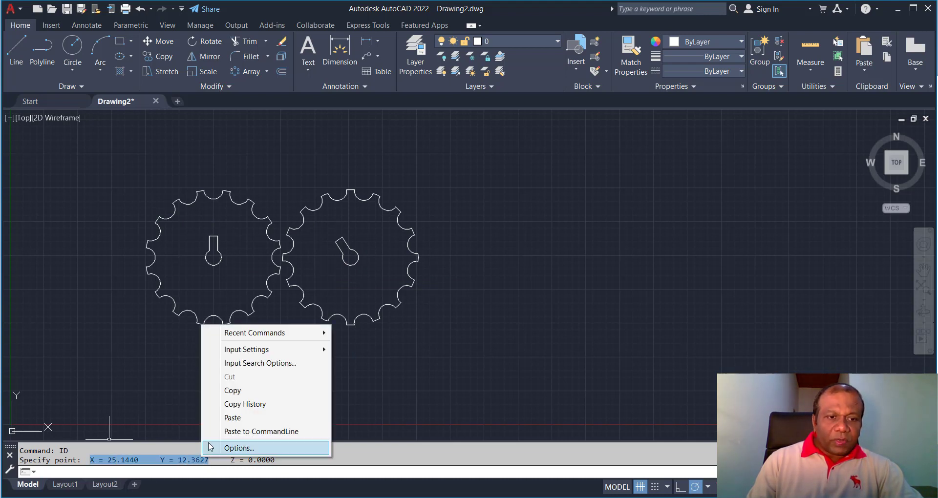
Step: Copy and paste W2's centre into the script, reformatted as 25.1440,12.3627
left_click(233, 391)
key("alt+Tab")
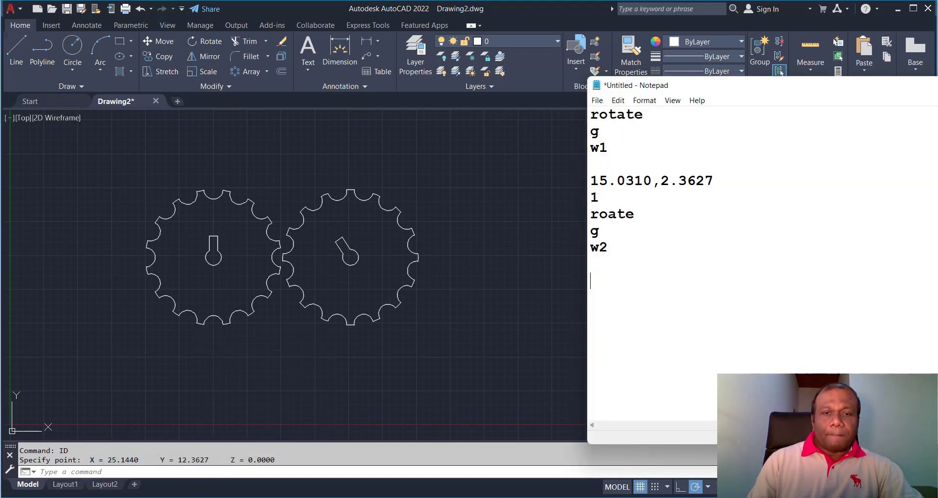
key("ctrl+v")
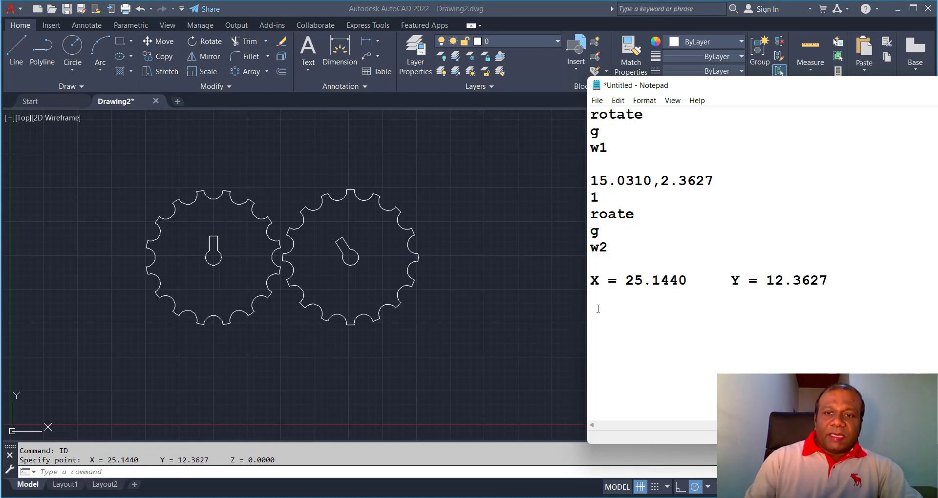
left_click_drag(629, 284, 582, 282)
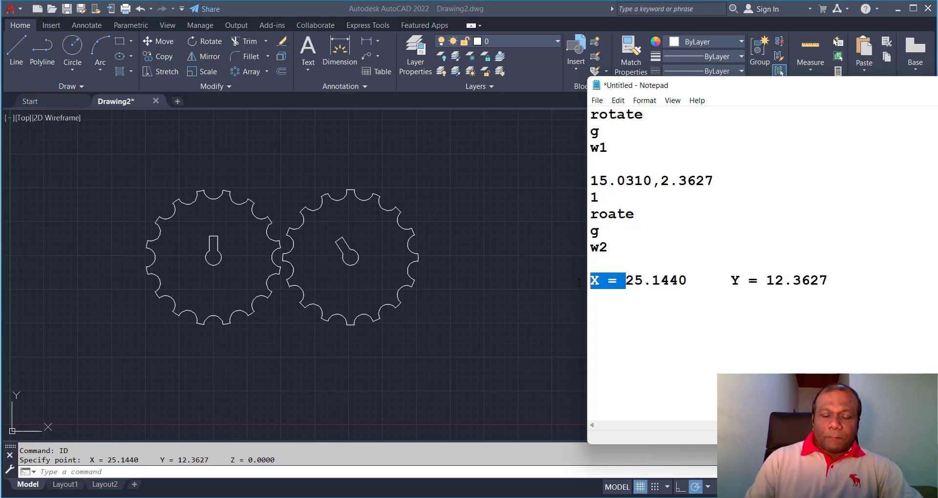
key("BackSpace")
left_click_drag(731, 282, 653, 284)
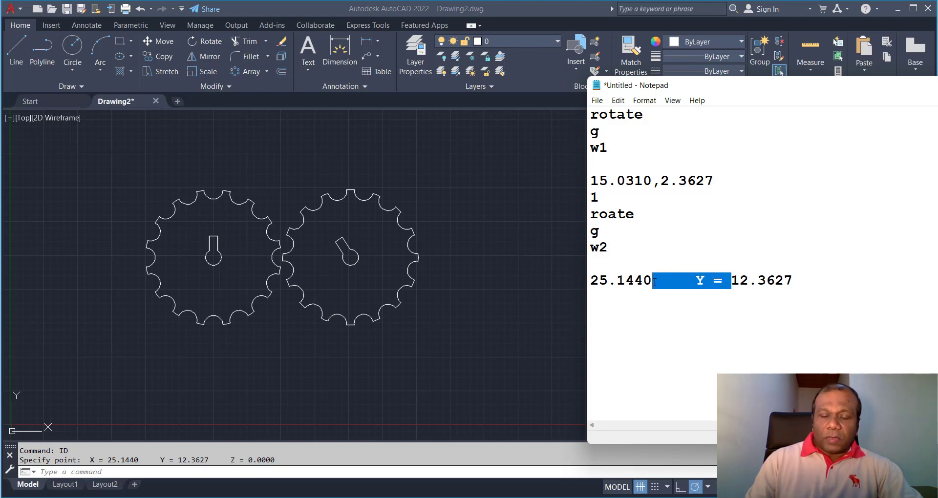
type(",")
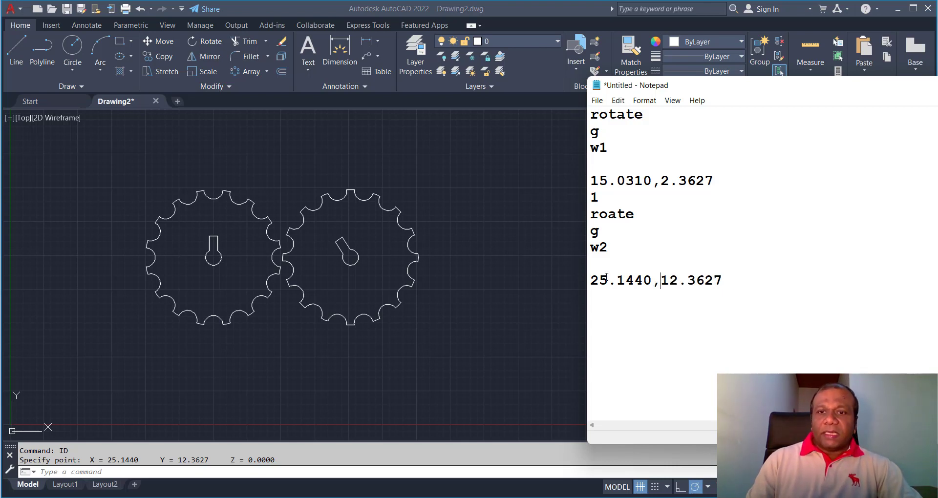
Step: Add the rotation angle -1 and a closing rscript line
left_click(732, 286)
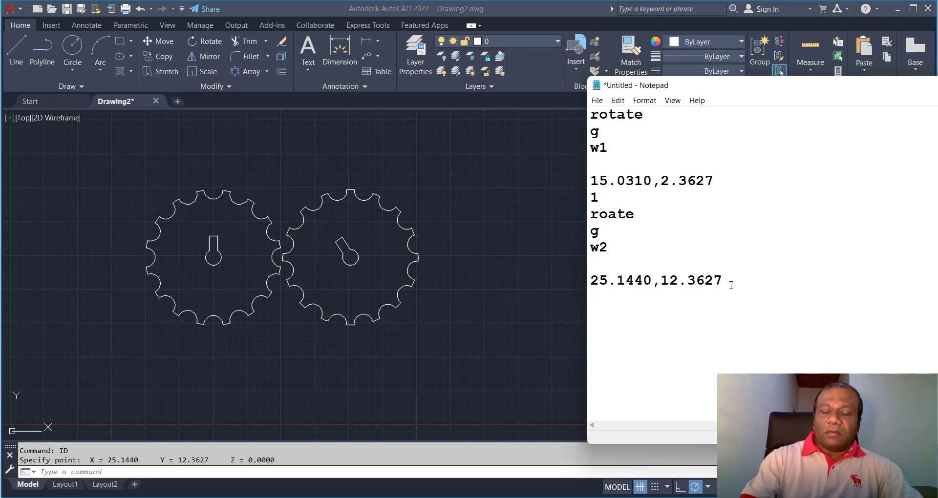
type("-1")
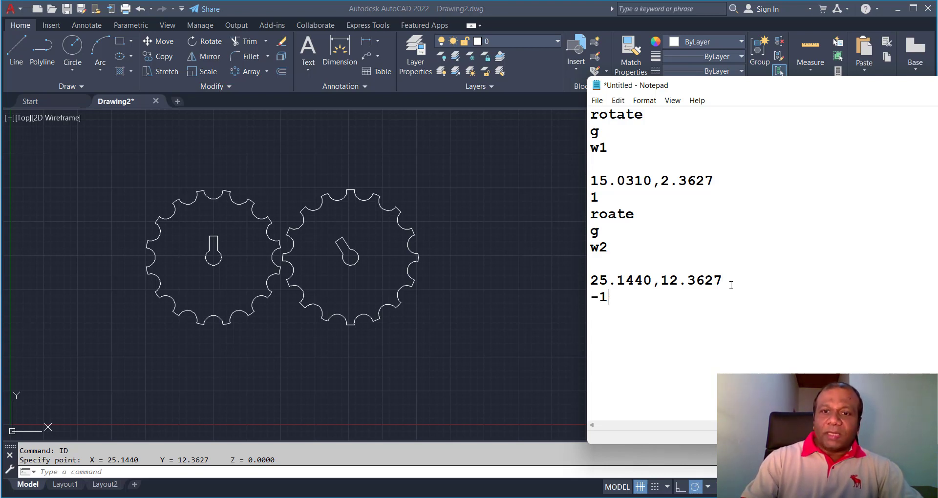
key("Return")
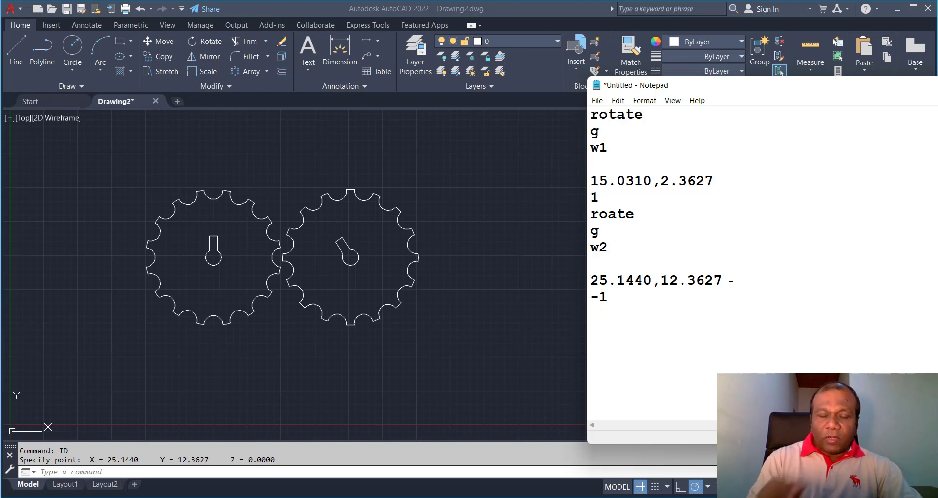
type("rscript")
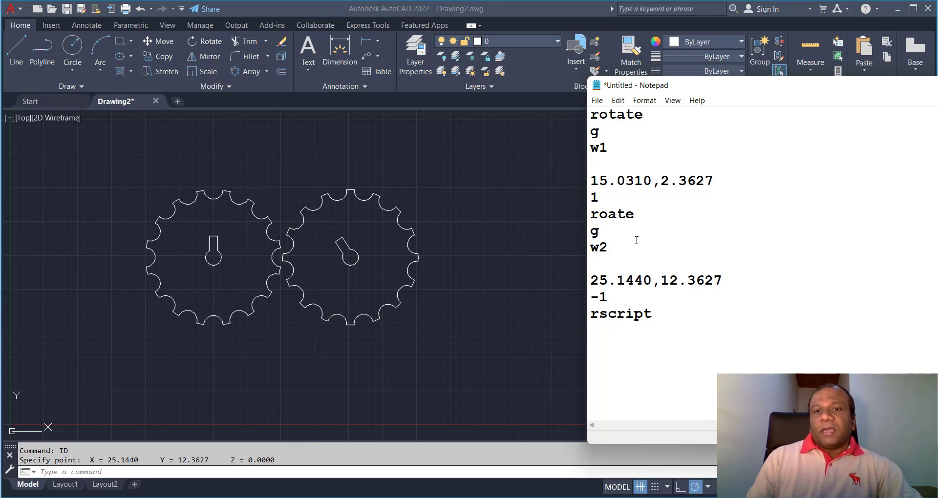
Step: Review the script lines from the first rotate block down to rscript
left_click(665, 119)
left_click(667, 160)
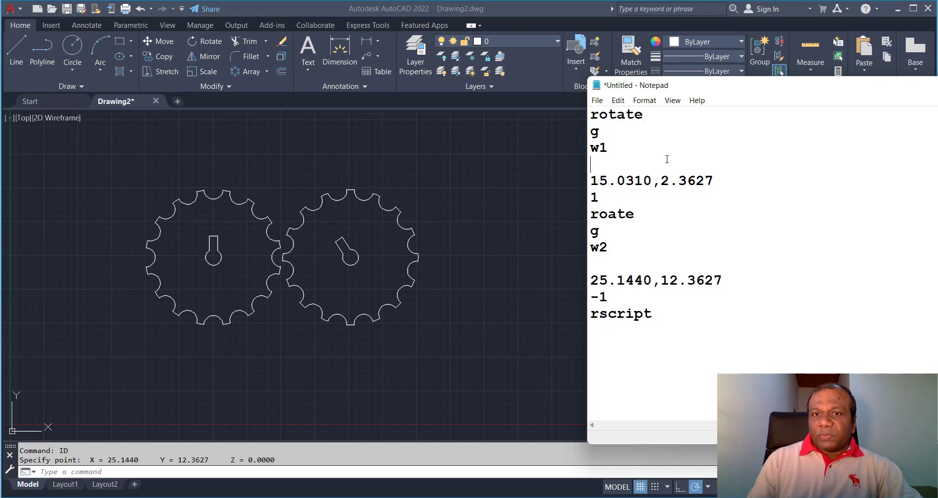
left_click(650, 147)
key("Up")
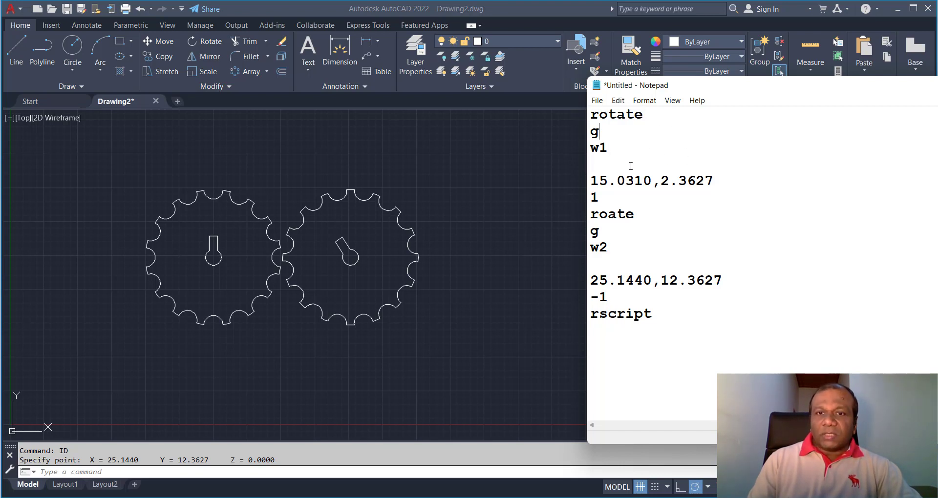
left_click(605, 166)
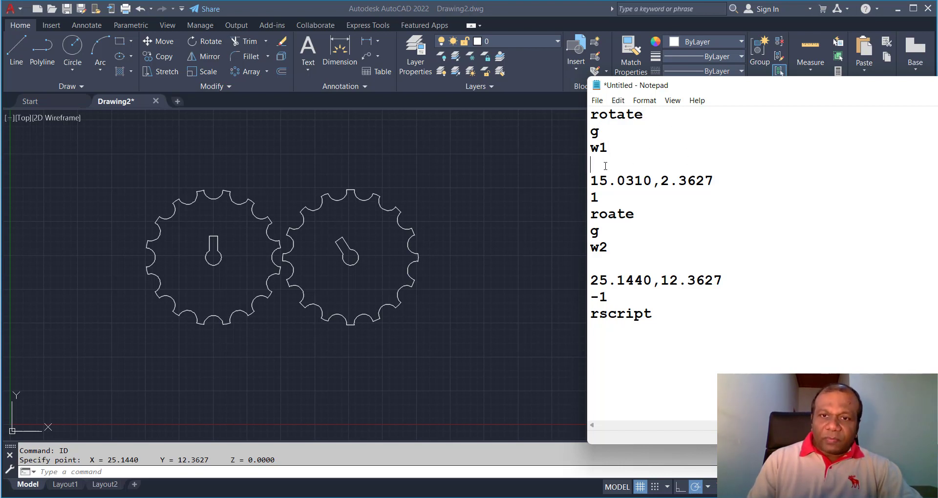
left_click(610, 264)
left_click(640, 347)
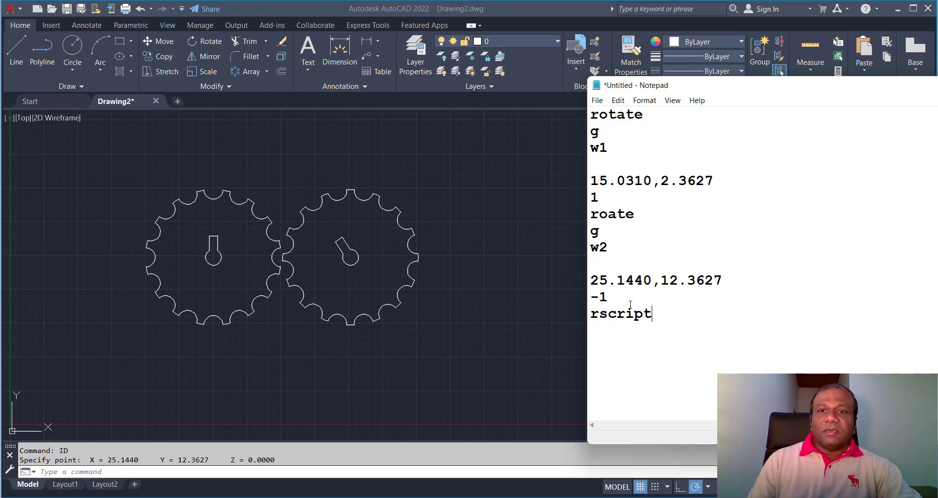
left_click(600, 161)
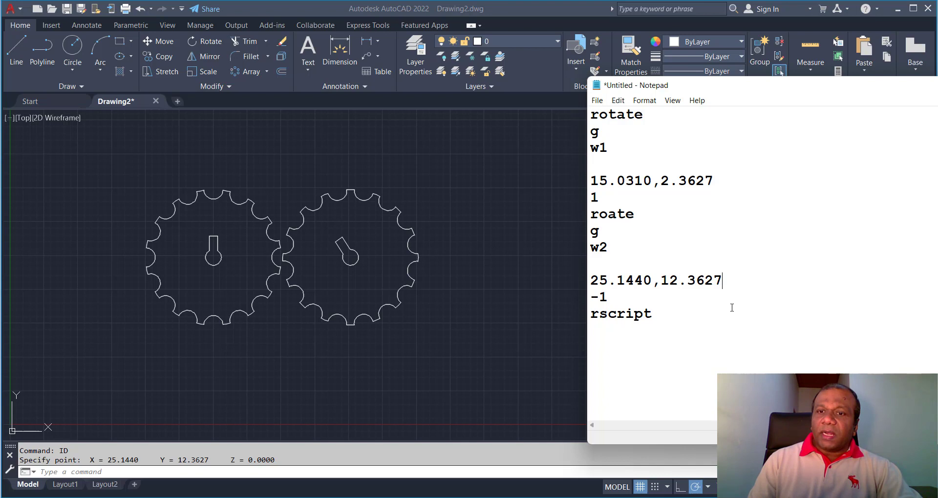
Step: Make small backspace fixes around the 12.3627, -1 and rscript lines
left_click(666, 284)
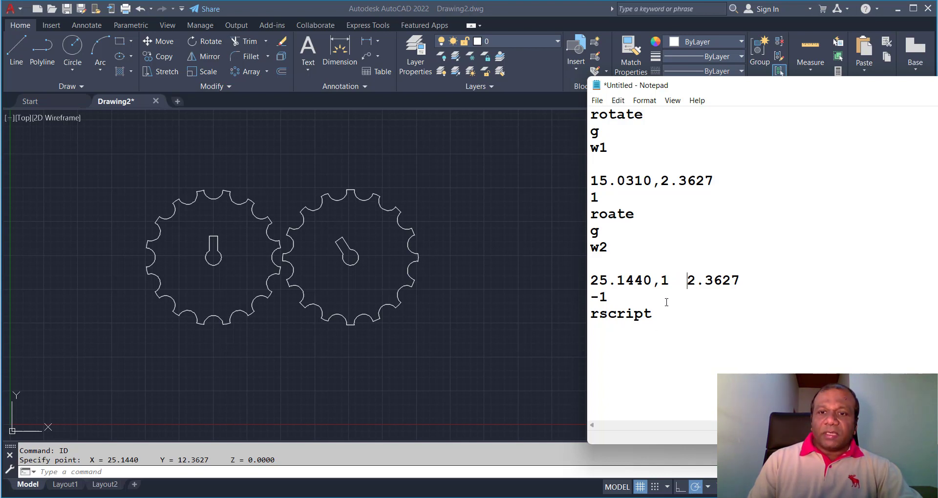
key("BackSpace")
key("BackSpace")
left_click(655, 292)
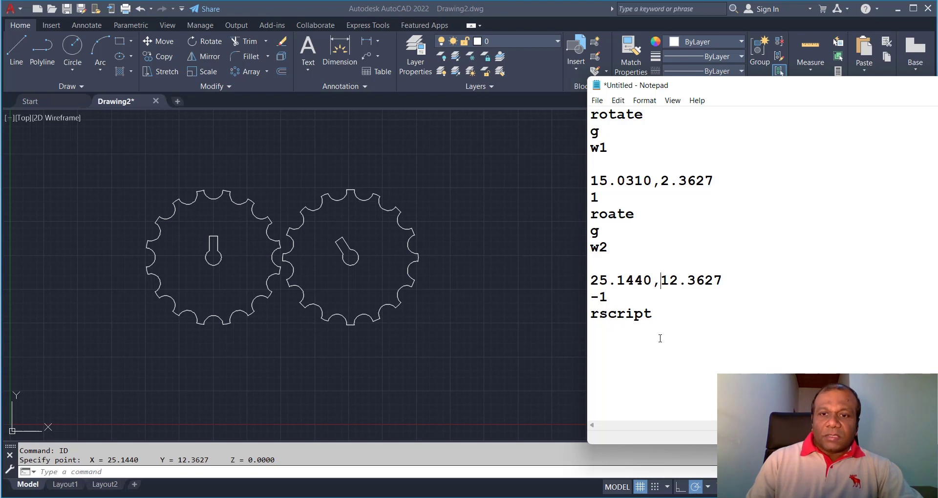
key("BackSpace")
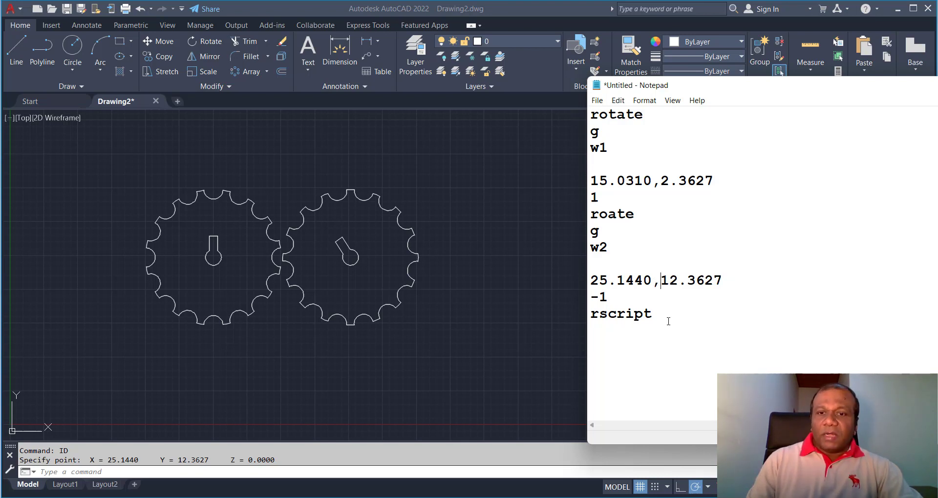
left_click(670, 316)
left_click(623, 344)
key("Left")
key("Left")
key("Left")
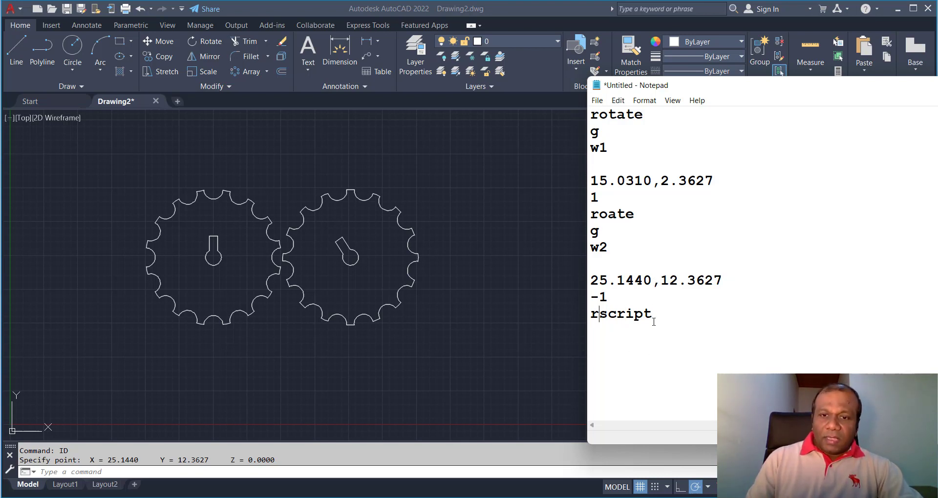
left_click(655, 318)
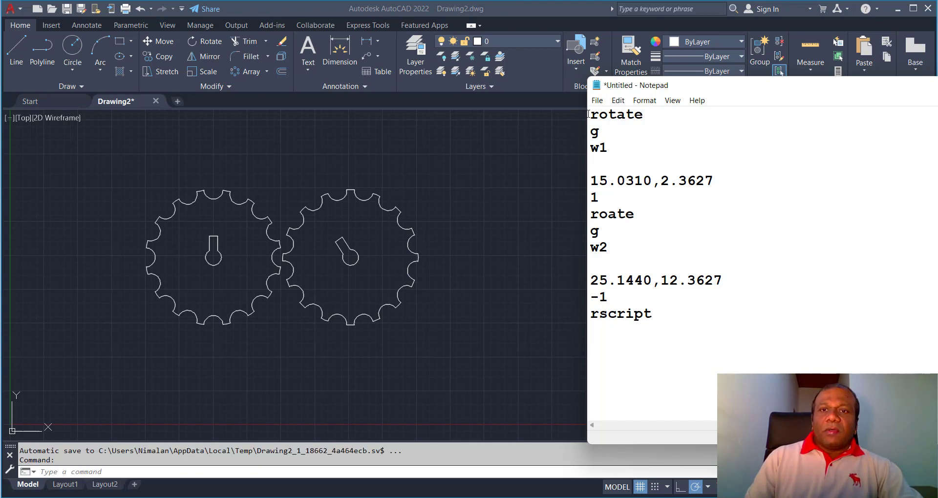
Step: Use Save As to store the script under the file name wheel.scr
left_click(597, 101)
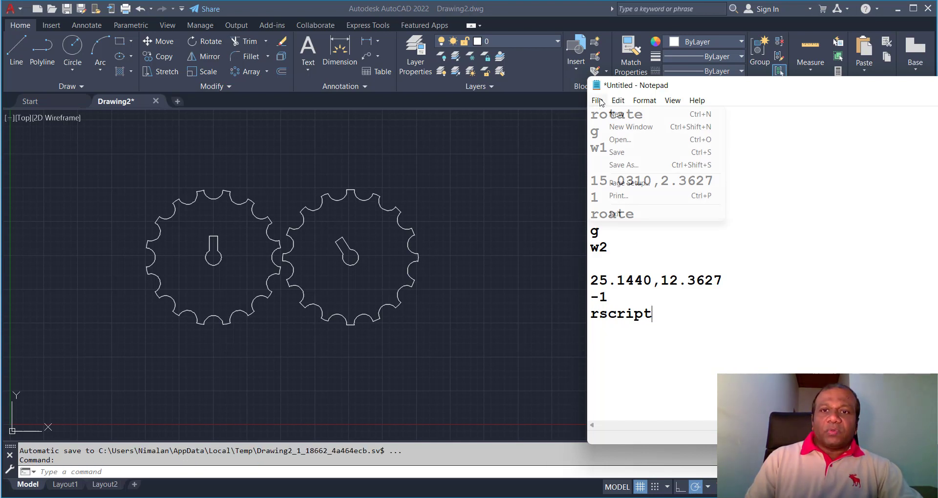
left_click(622, 166)
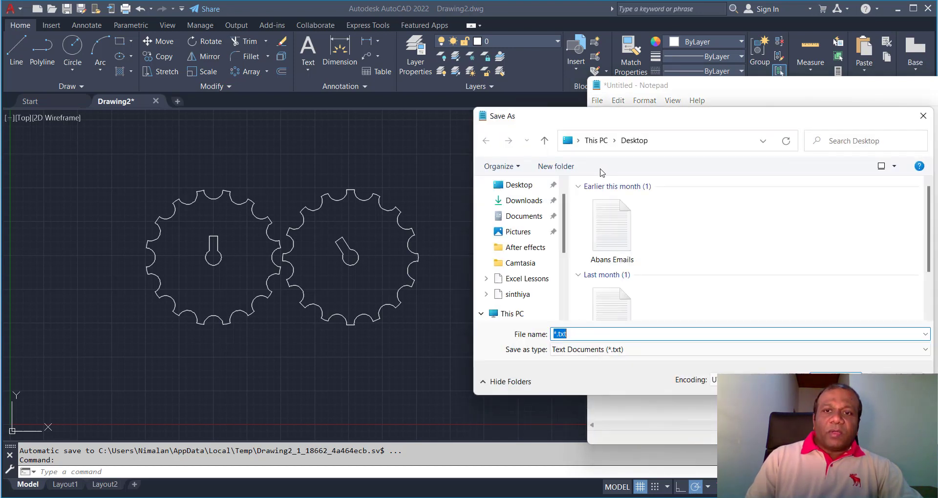
scroll(540, 184, "down", 1)
type("w")
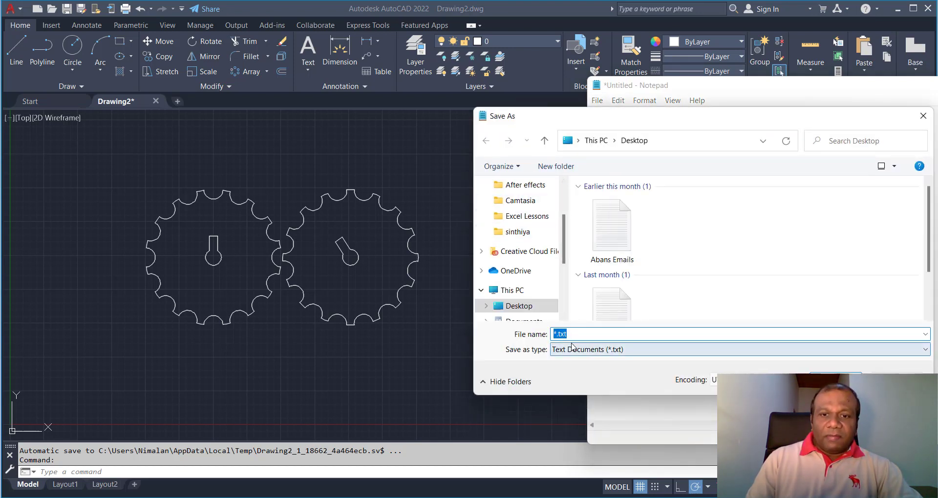
type("hee")
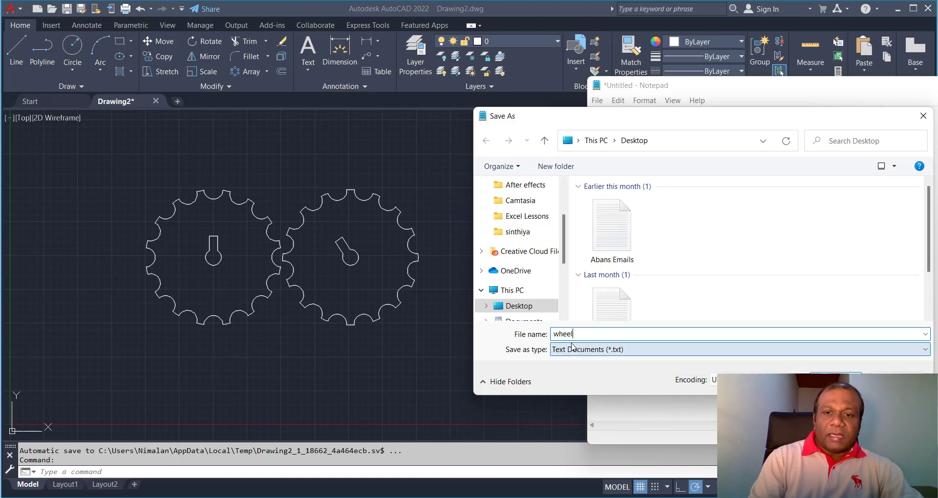
type("l")
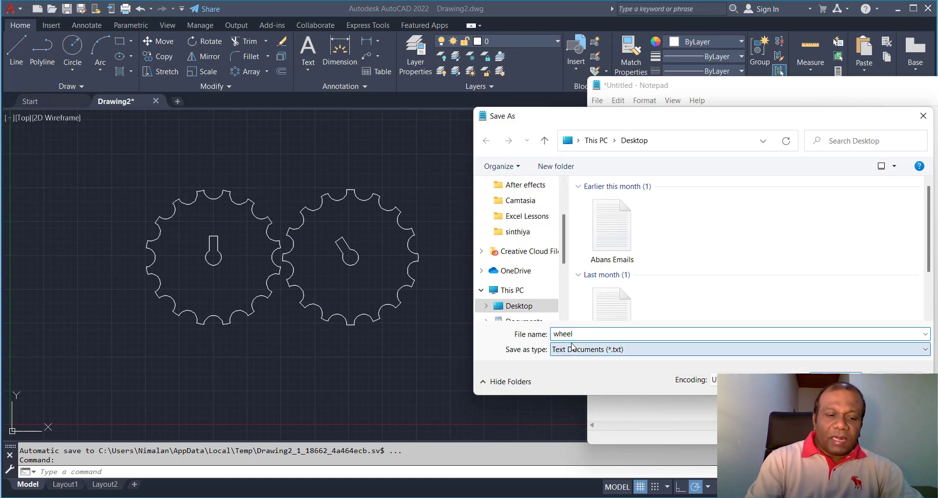
type(".scr")
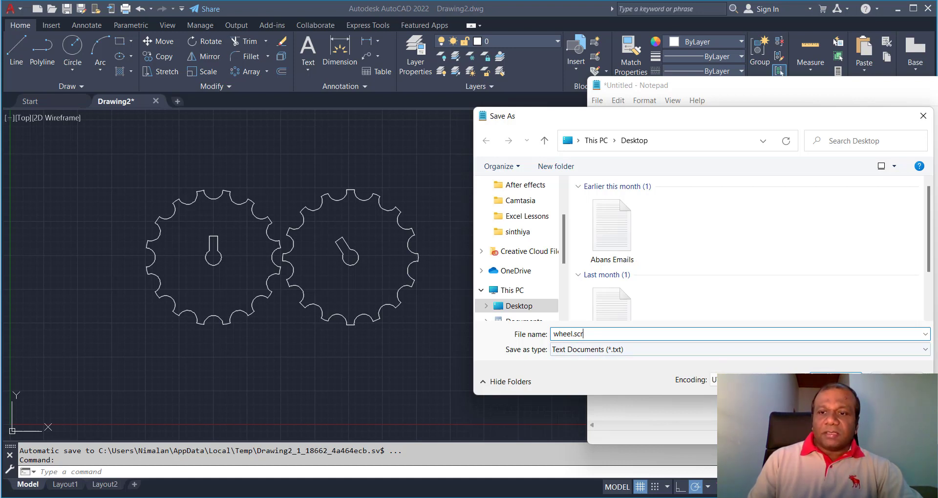
key("Return")
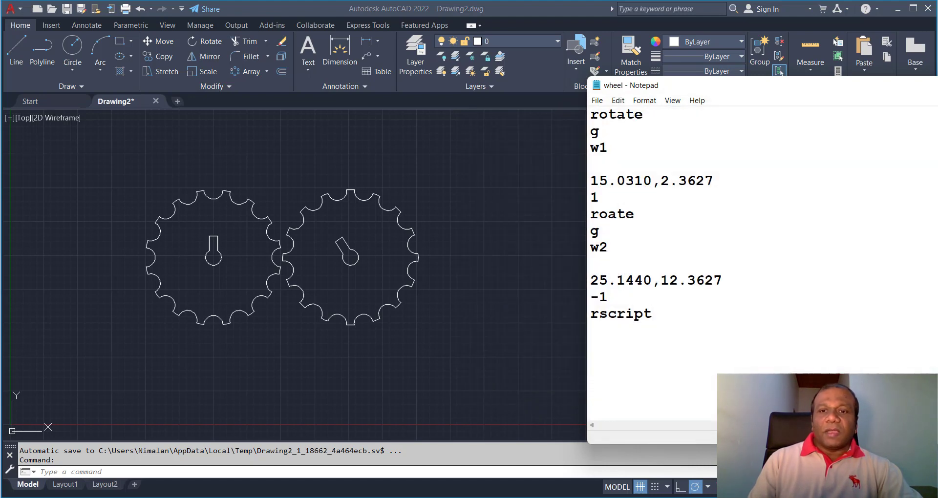
Step: Load wheel.scr with SCR; it halts with 'Unknown command ROATE'
left_click(508, 342)
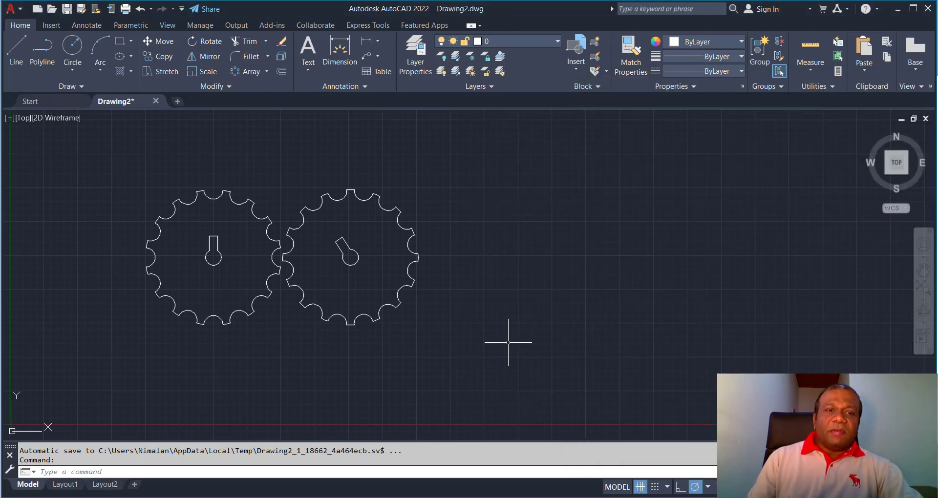
left_click(59, 472)
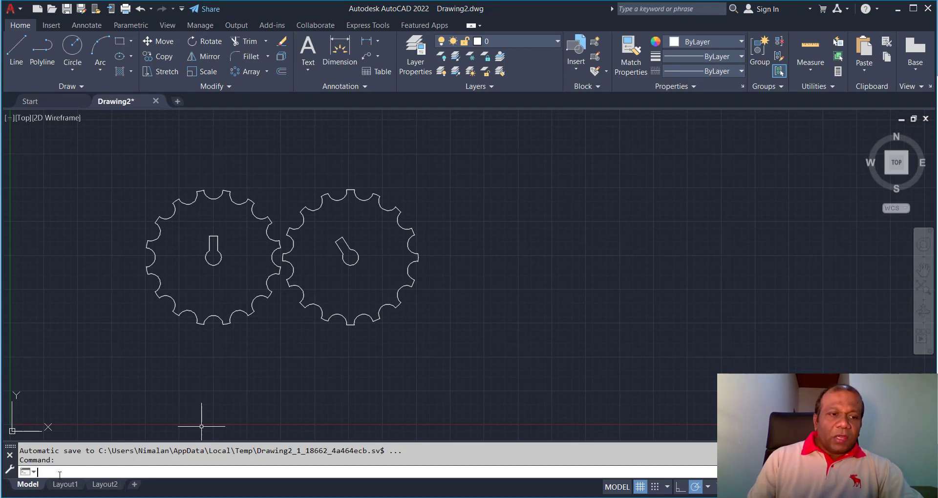
type("SCR")
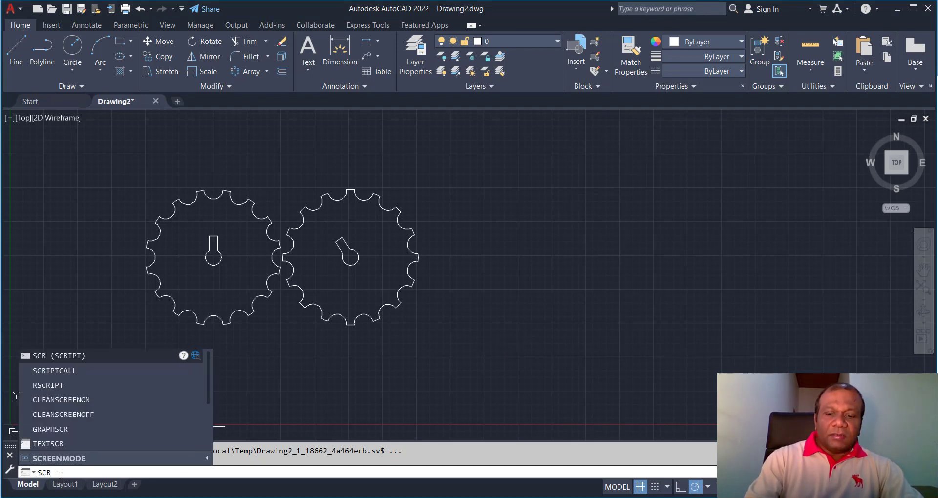
key("Return")
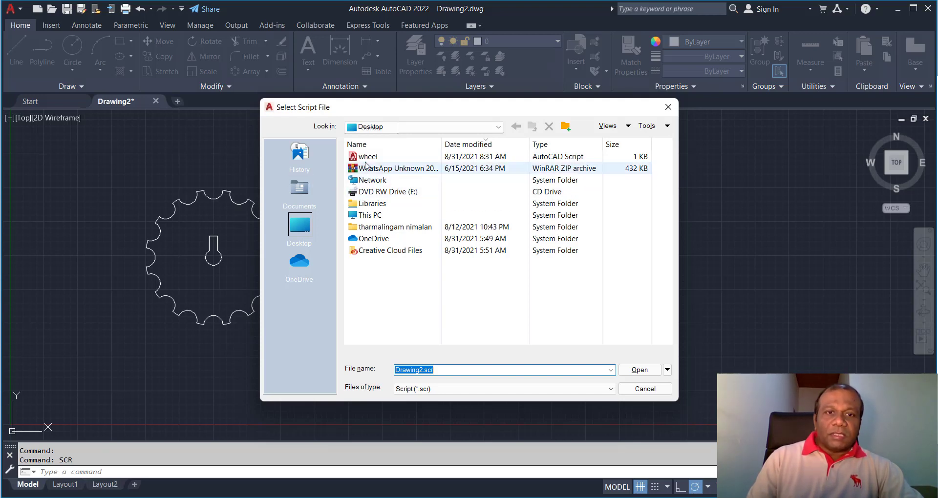
left_click(366, 159)
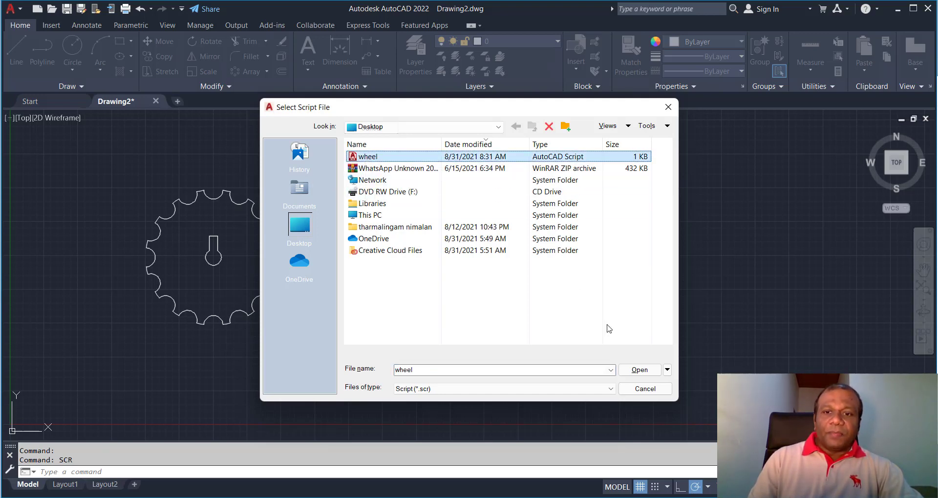
left_click(640, 372)
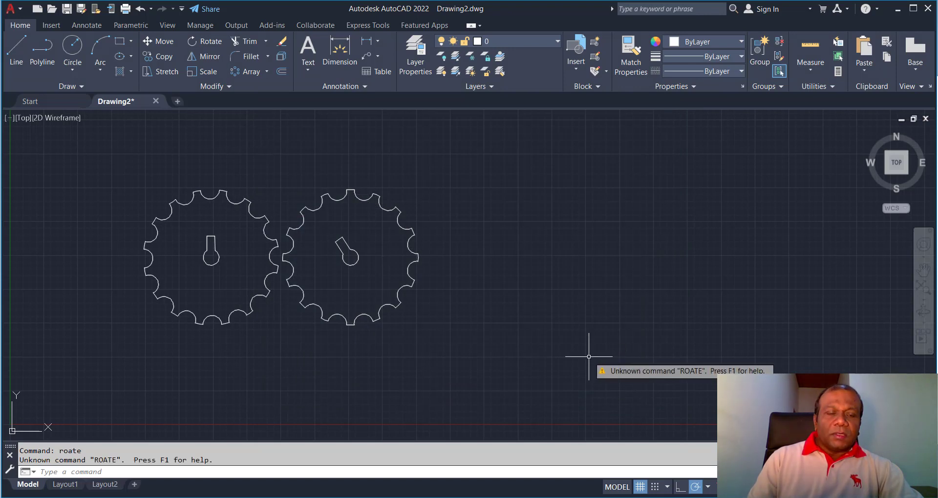
Step: Cancel a manual ROTATE and select W2's 25.1440,12.3627 line in the script
type("rotate")
key("Return")
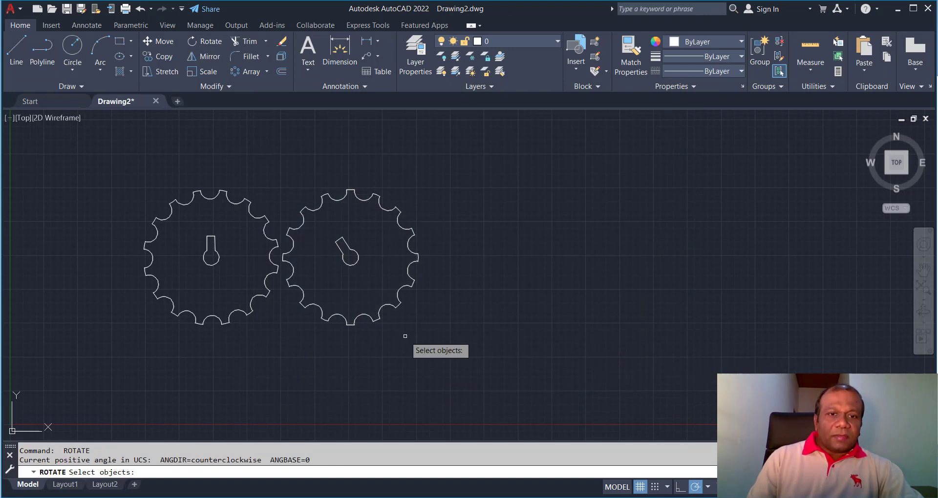
key("Escape")
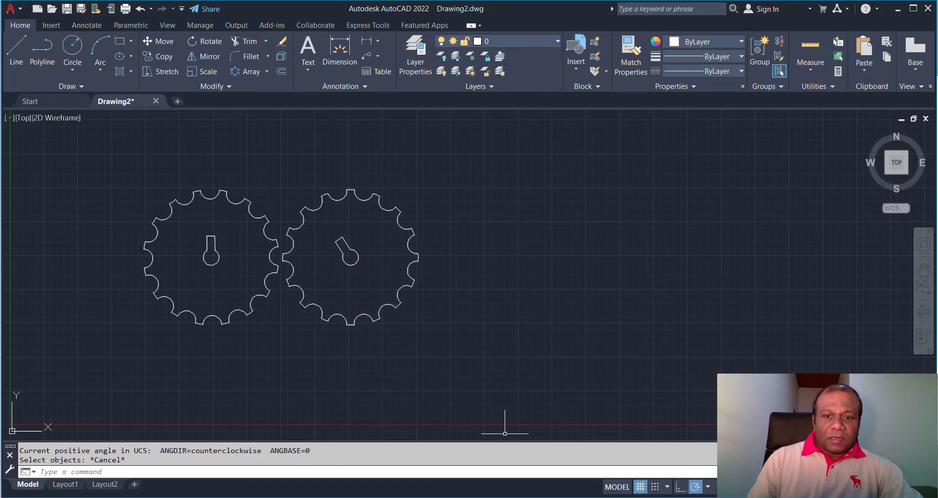
key("alt+Tab")
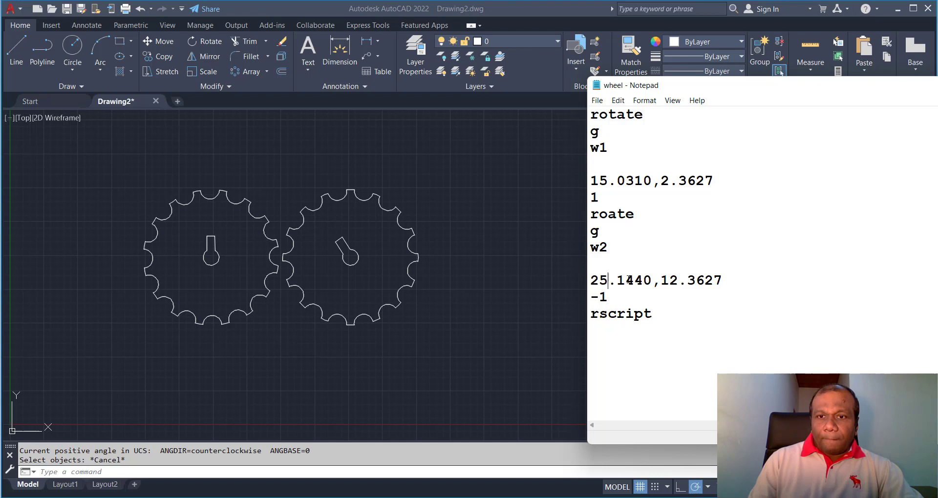
key("Up")
key("Up")
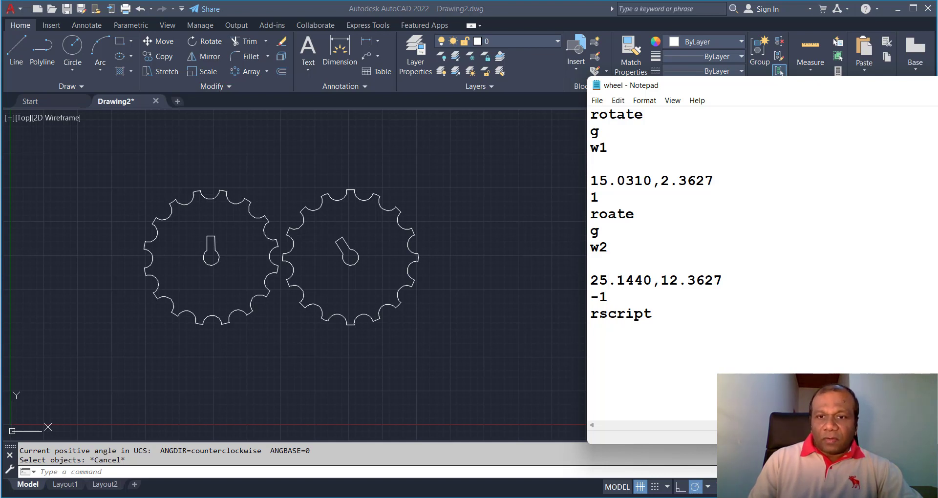
left_click_drag(732, 284, 578, 274)
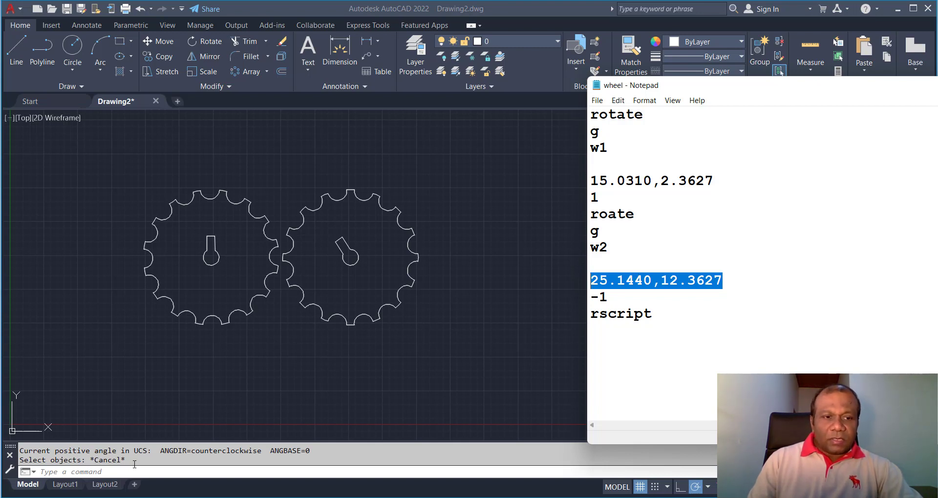
Step: Recheck the left gear hub with ID and insert the missing 1 in W1's centre
left_click(121, 473)
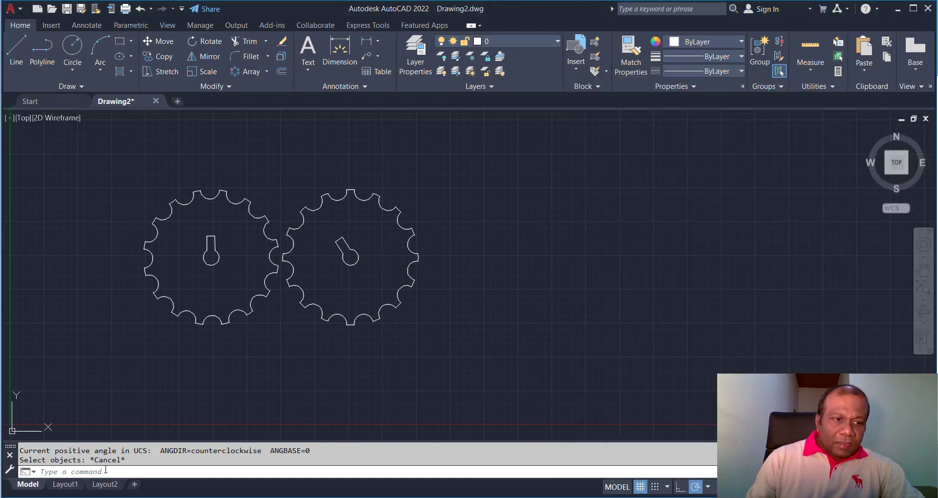
type("ID")
key("Return")
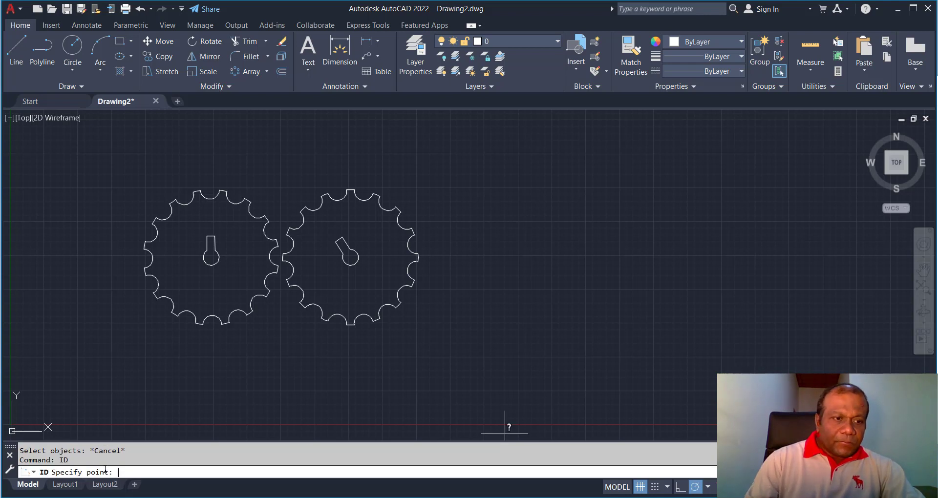
left_click(211, 255)
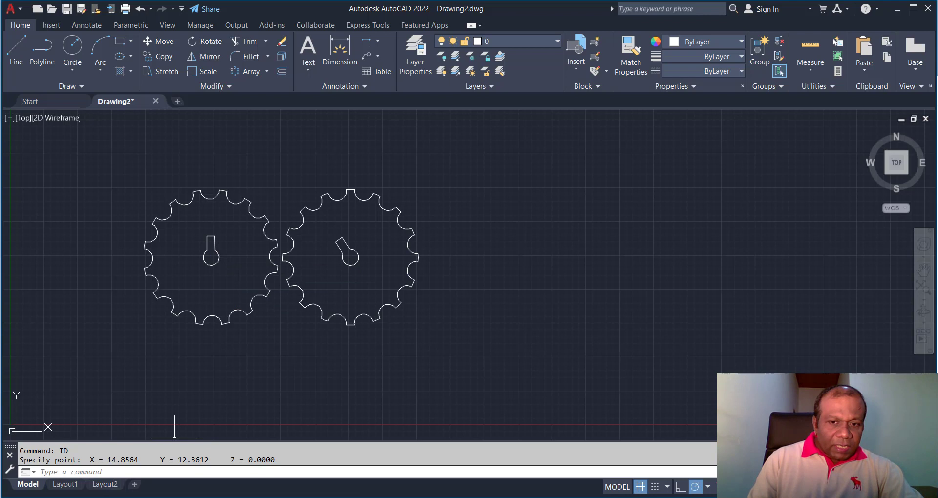
key("alt+Tab")
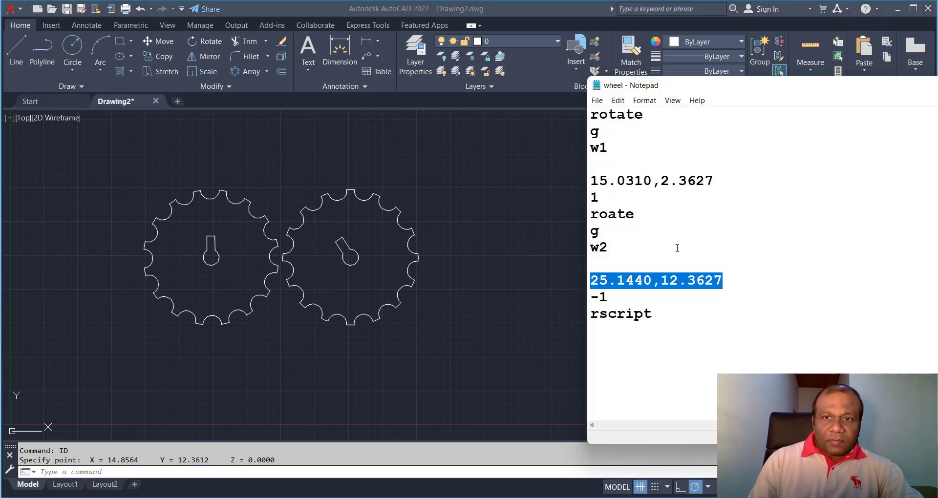
left_click(660, 180)
type("1")
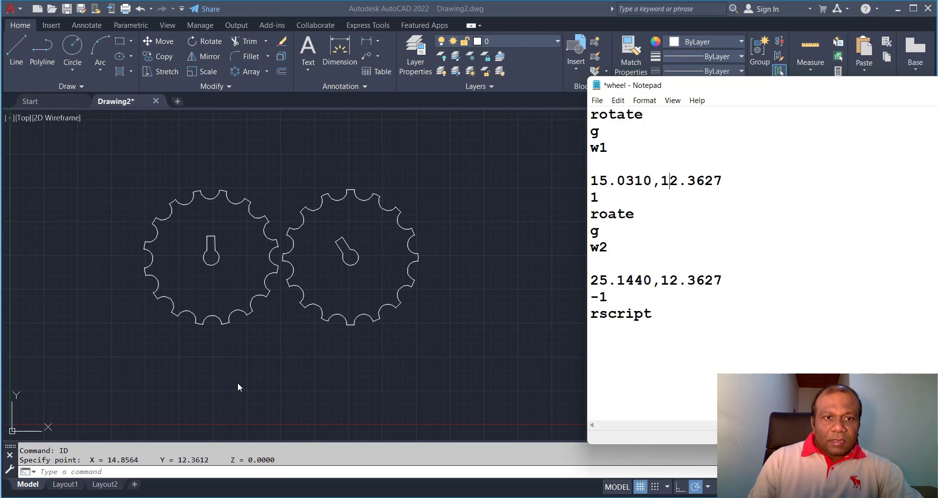
Step: Save the wheel script from the File menu
left_click(598, 100)
left_click(612, 153)
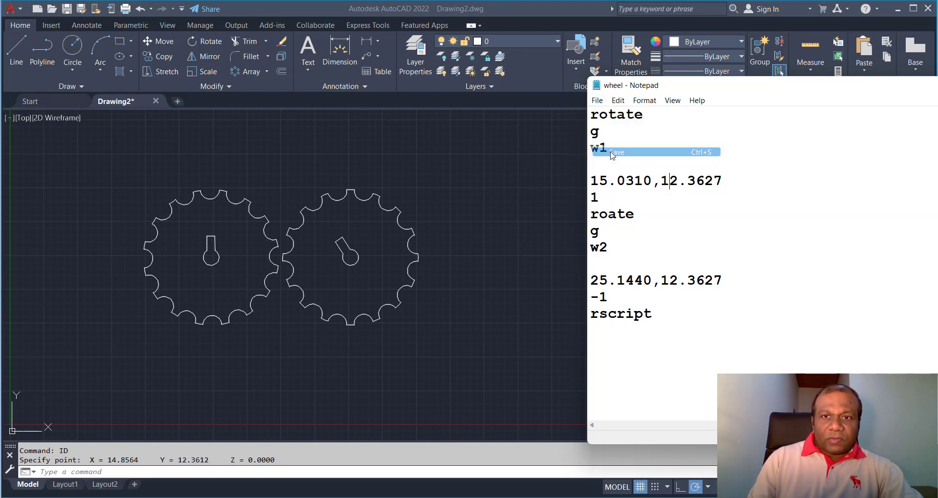
left_click(598, 100)
left_click(604, 155)
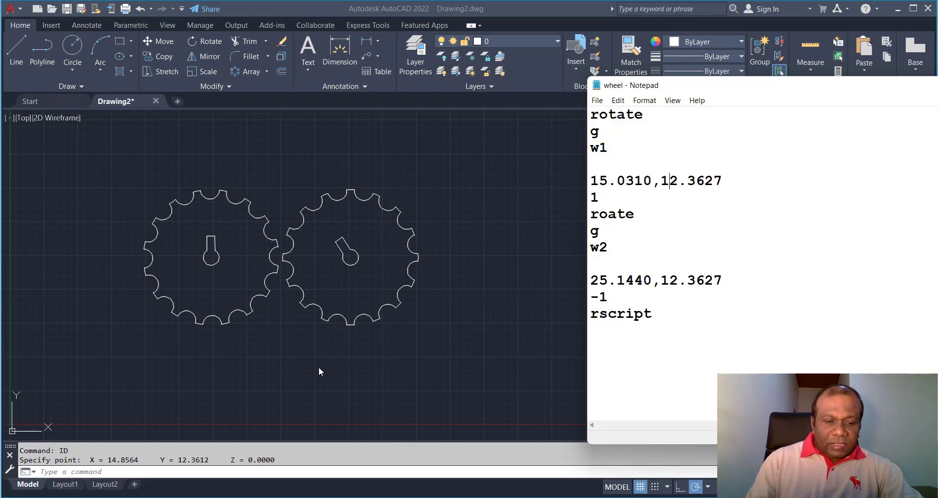
Step: A stray 'id' lands in W1's centre line; resave the script and return to the drawing
type("id")
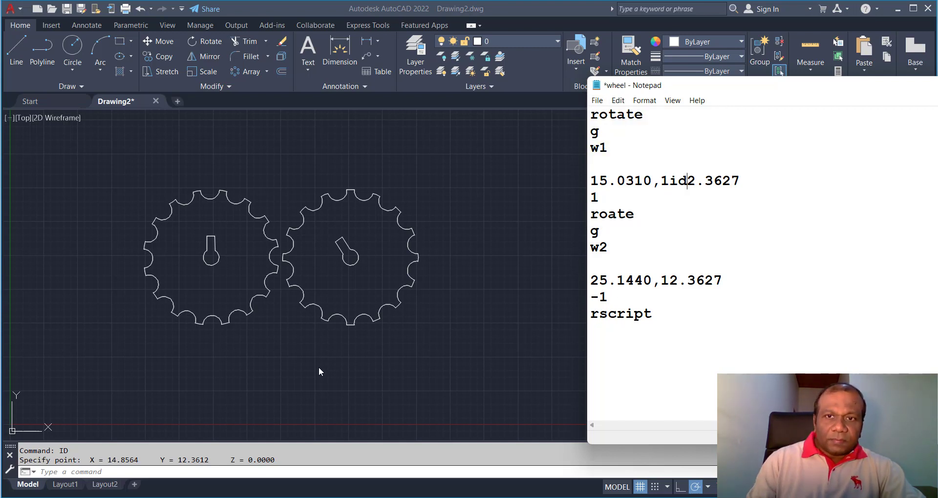
left_click(470, 478)
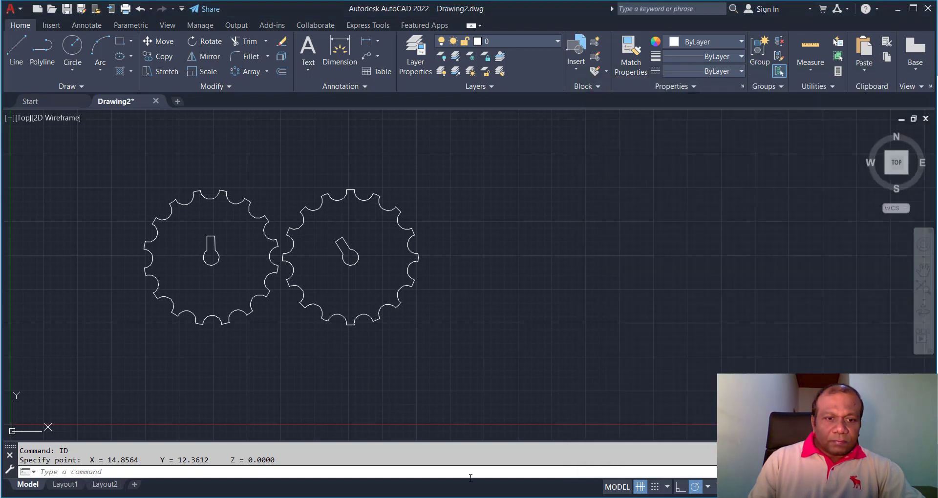
key("alt+Tab")
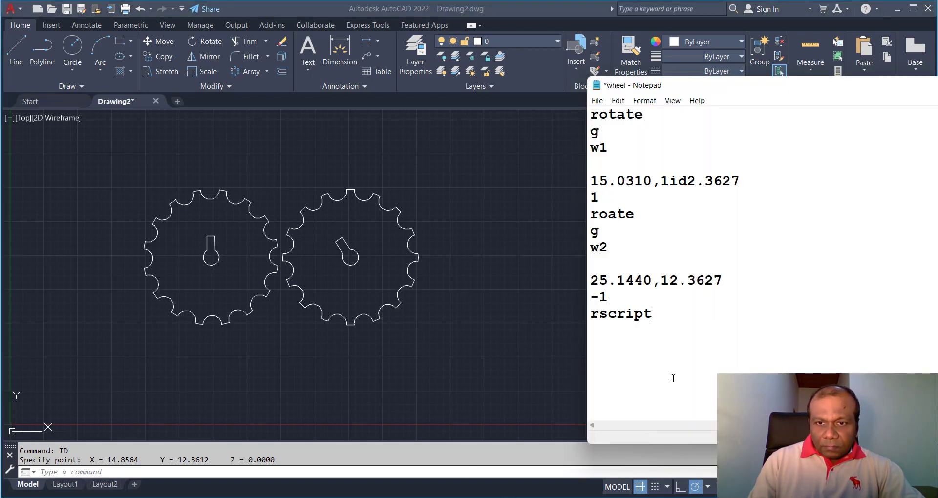
left_click(597, 100)
left_click(616, 152)
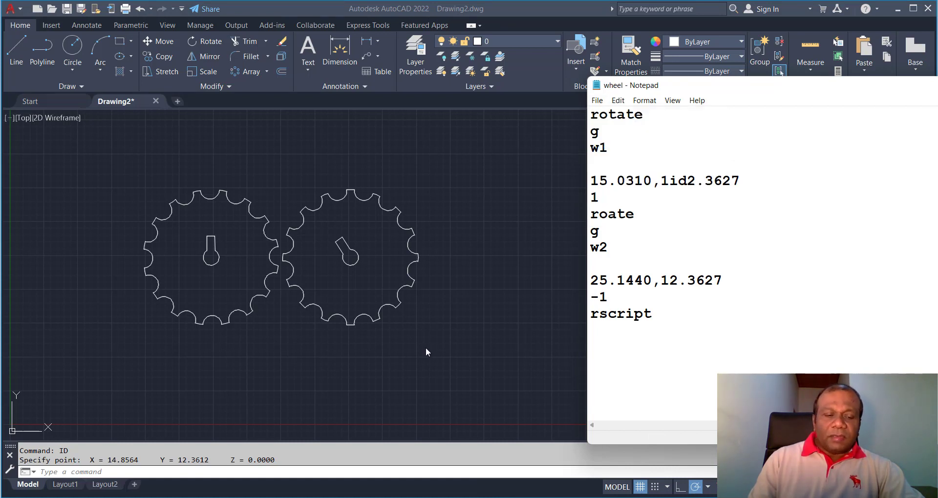
left_click(287, 475)
Step: Confirm the right gear centre with ID and delete the stray 'id' from W1's coordinate
type("ID")
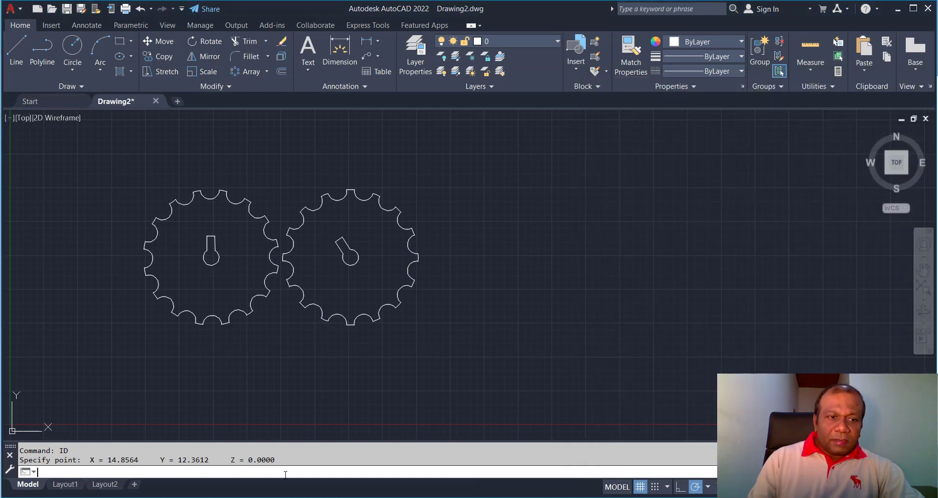
key("Return")
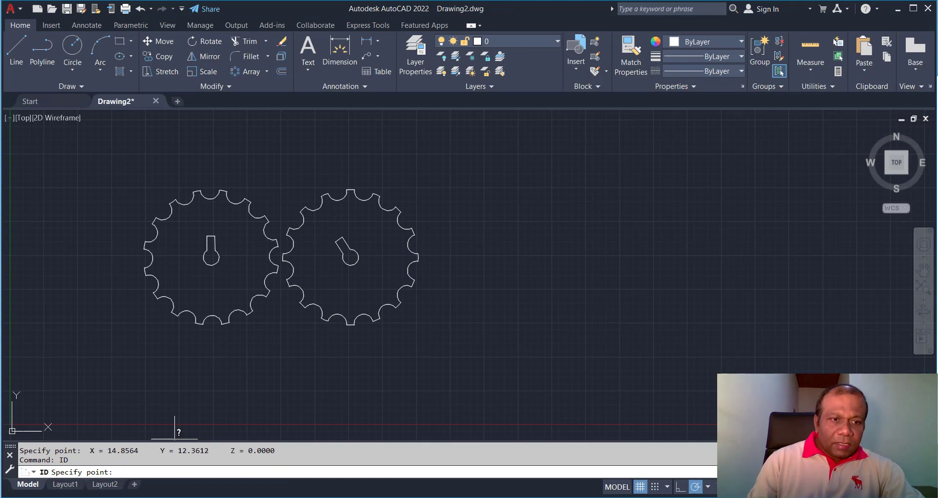
left_click(351, 258)
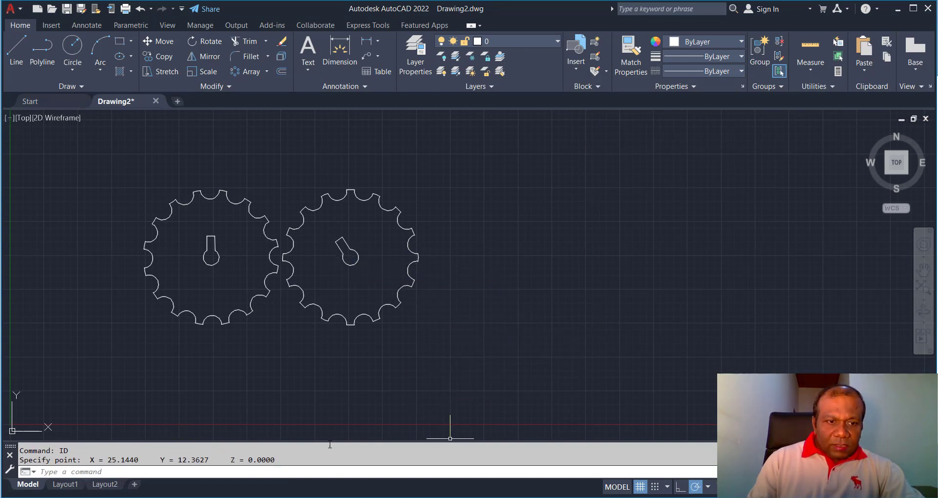
key("alt+Tab")
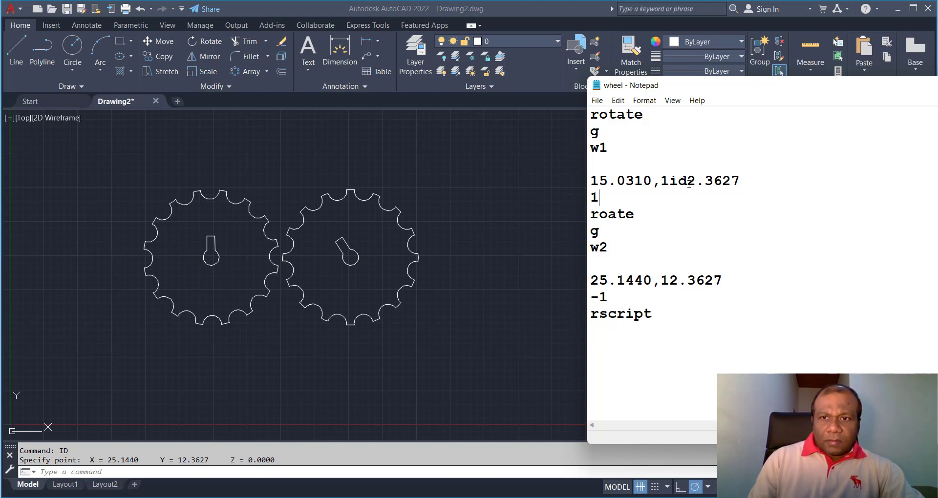
left_click_drag(687, 182, 673, 182)
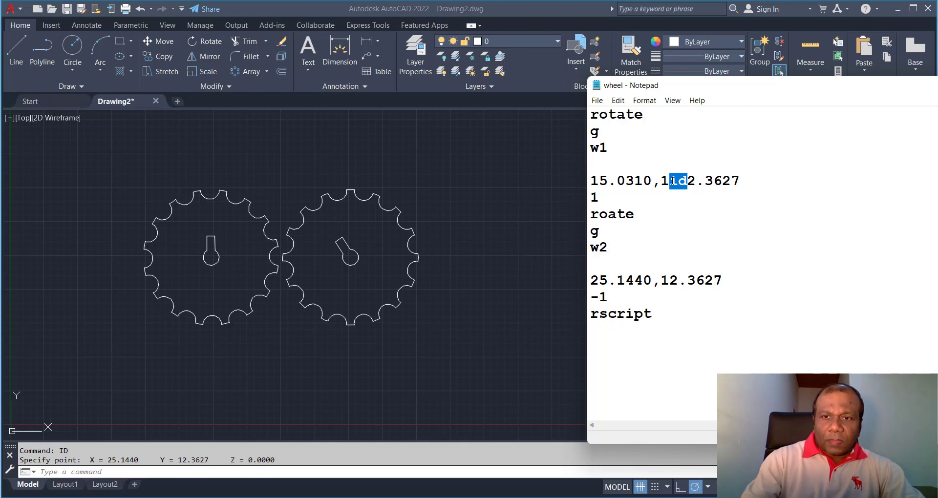
key("BackSpace")
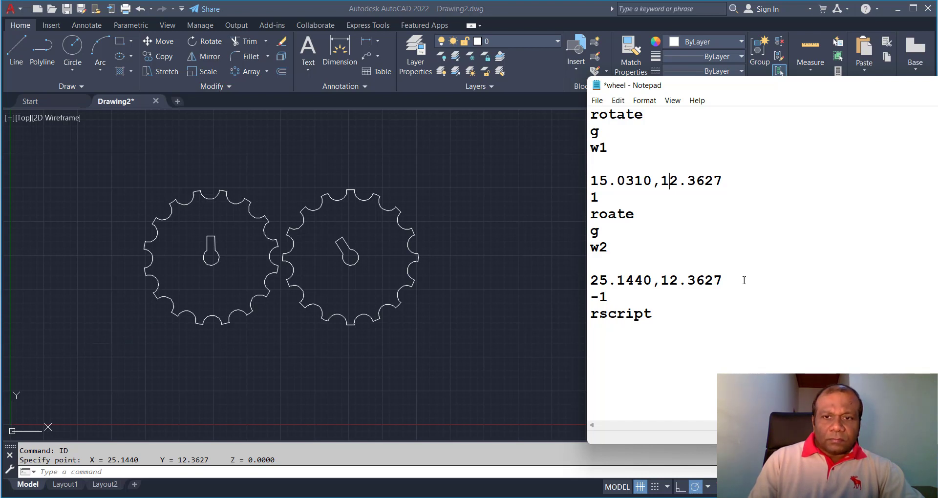
Step: Save the corrected wheel script and bring the gear drawing to the front
left_click(598, 100)
left_click(614, 153)
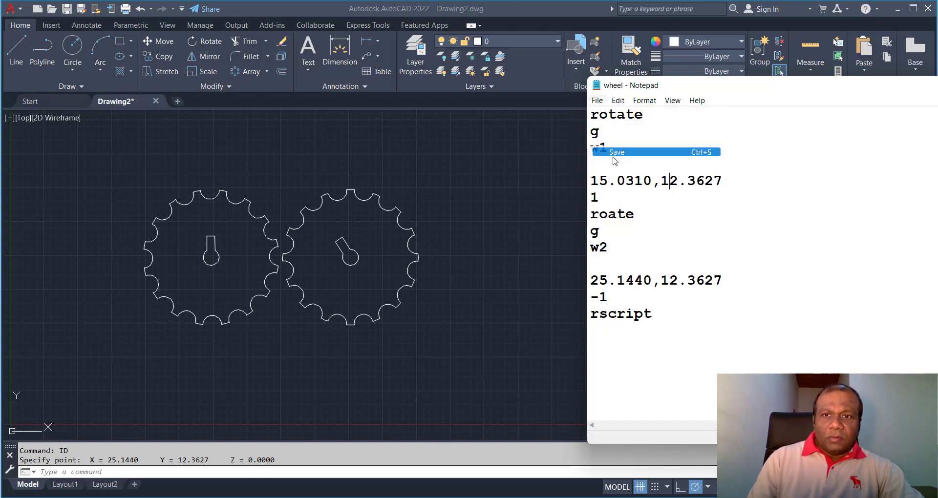
left_click(435, 403)
left_click(250, 474)
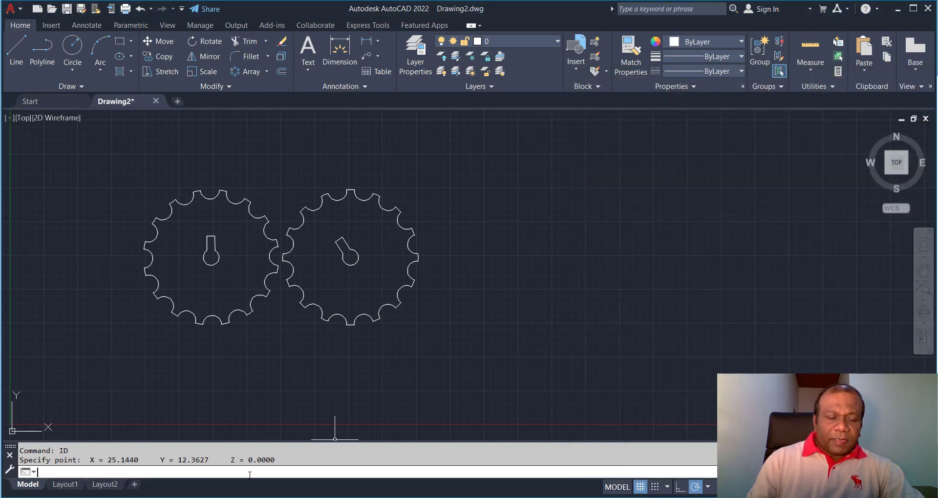
Step: Run wheel.scr with SCR, which fails on ROATE, and confirm the rotate command itself works
type("scr")
key("Return")
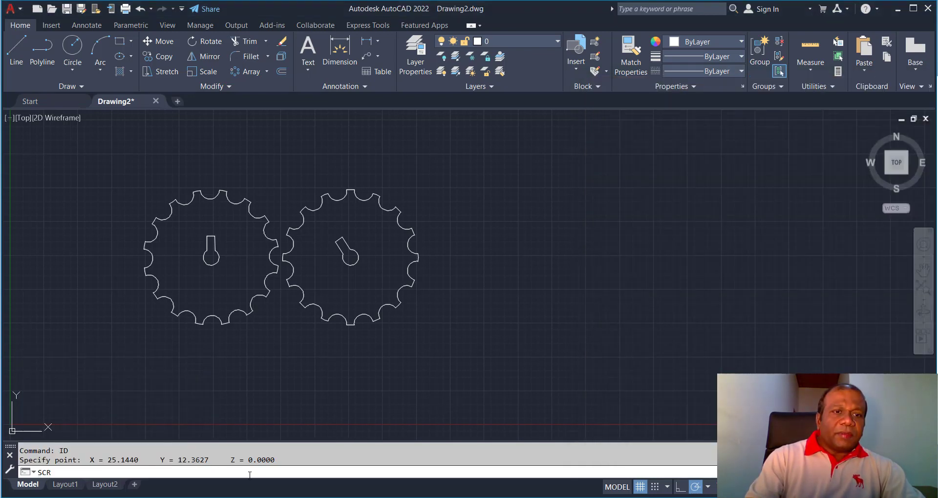
left_click(366, 158)
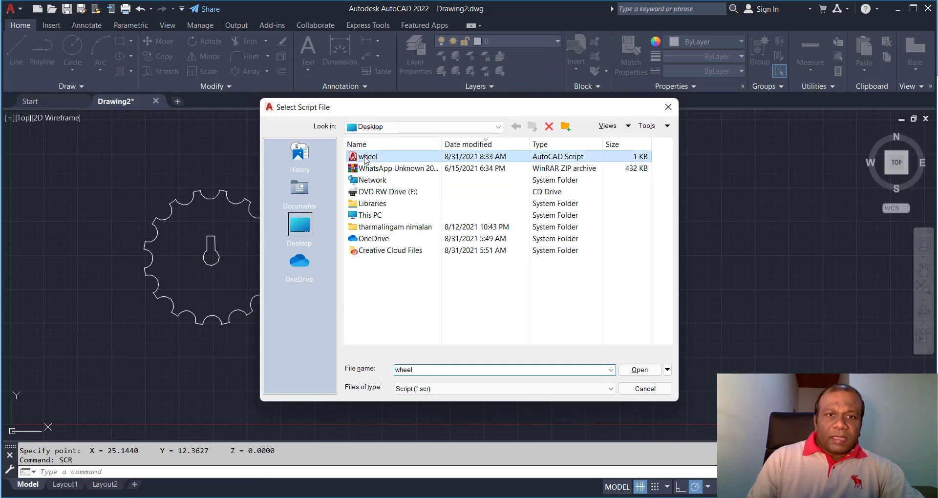
left_click(646, 372)
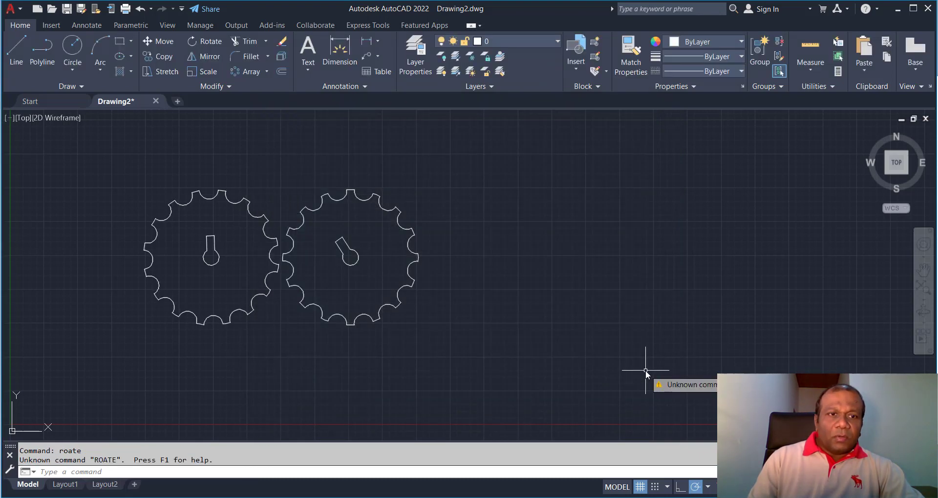
type("rotate")
key("Return")
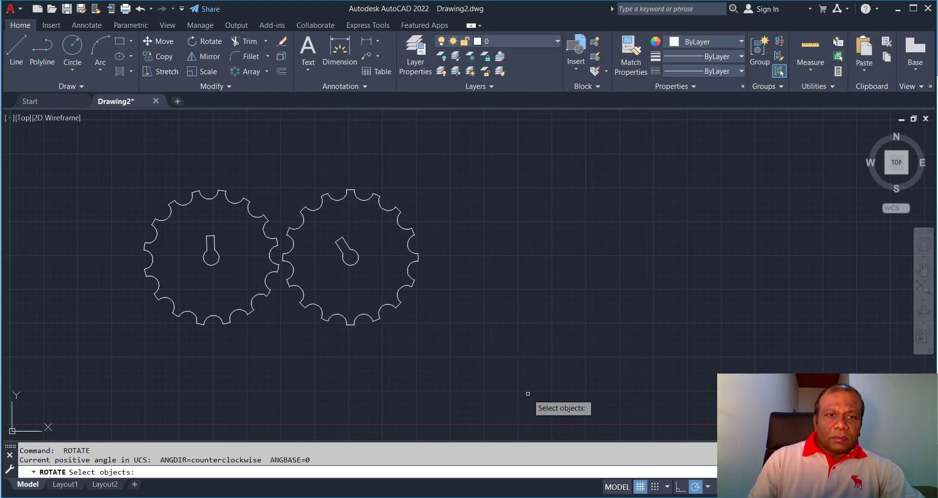
key("Return")
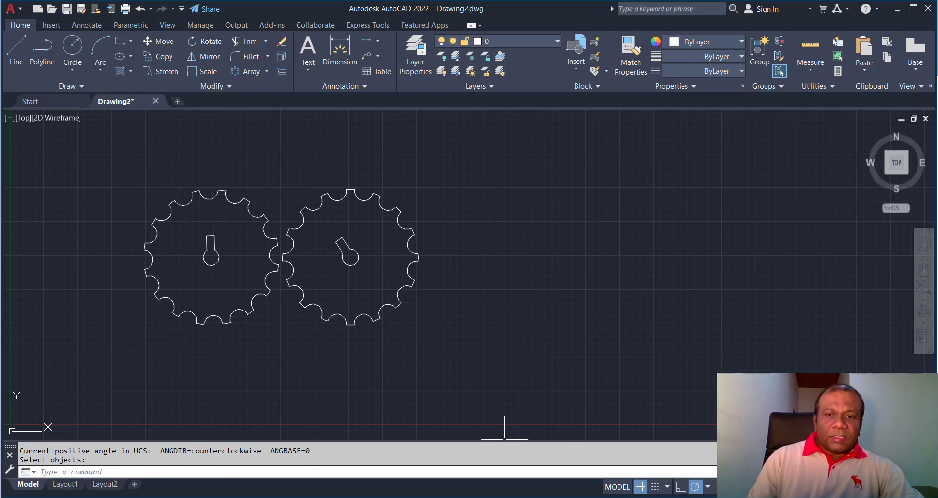
Step: Correct the misspelled 'roate' to 'rotate' in the script's W2 block in Notepad
key("alt+Tab")
left_click(647, 335)
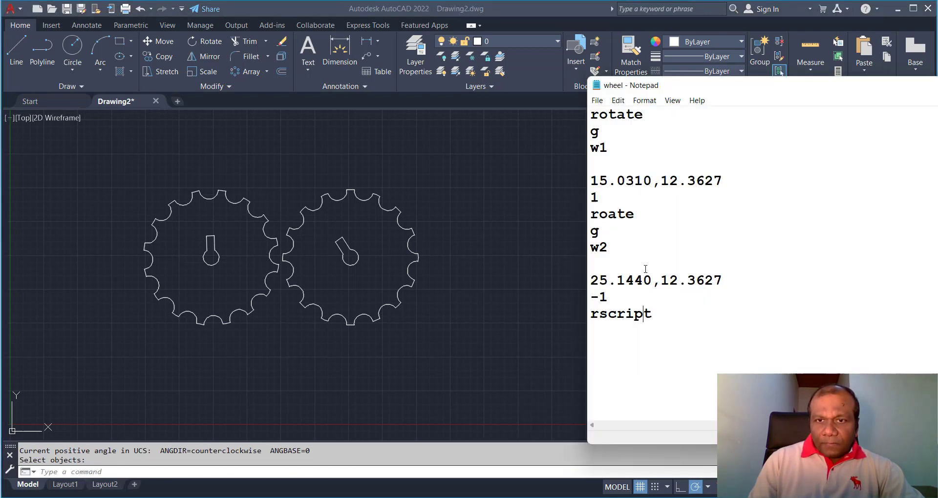
left_click(607, 116)
left_click(604, 132)
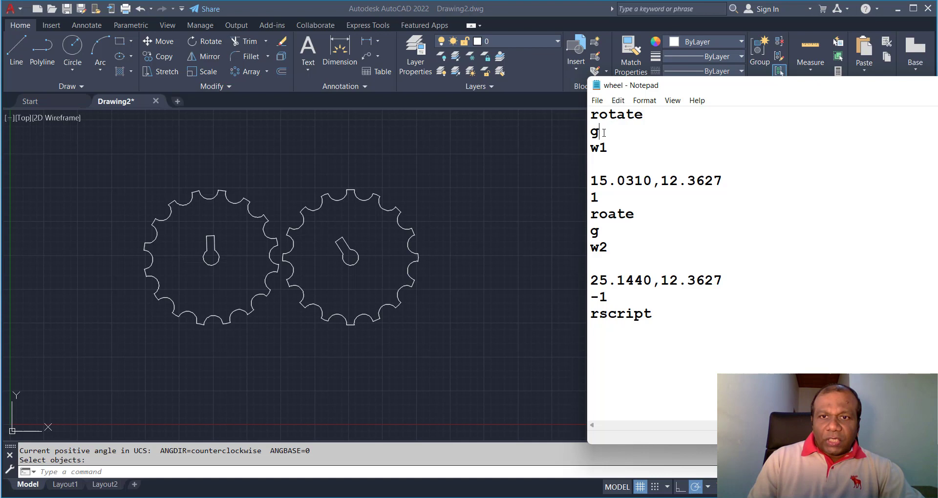
left_click(615, 184)
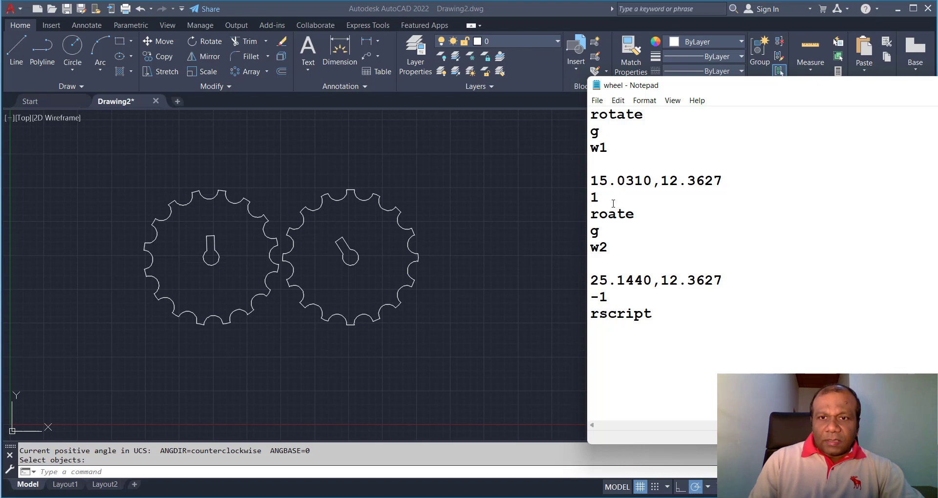
left_click(612, 202)
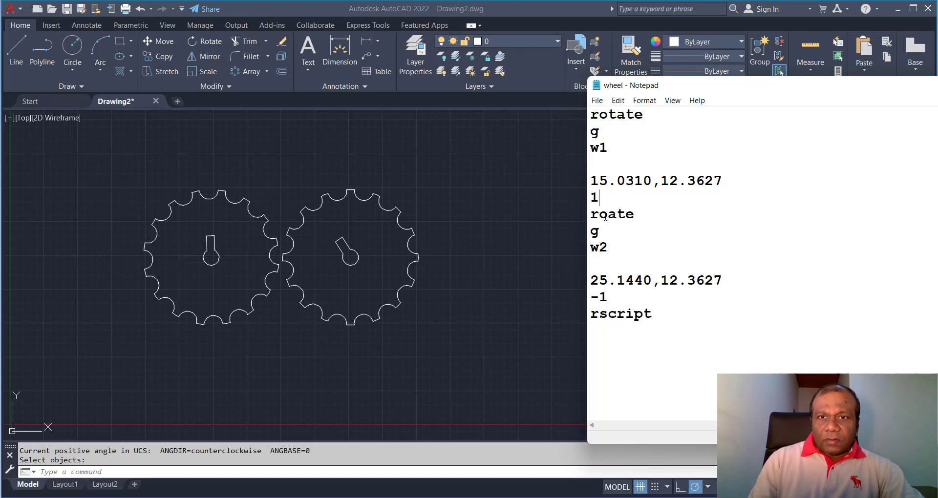
left_click(629, 213)
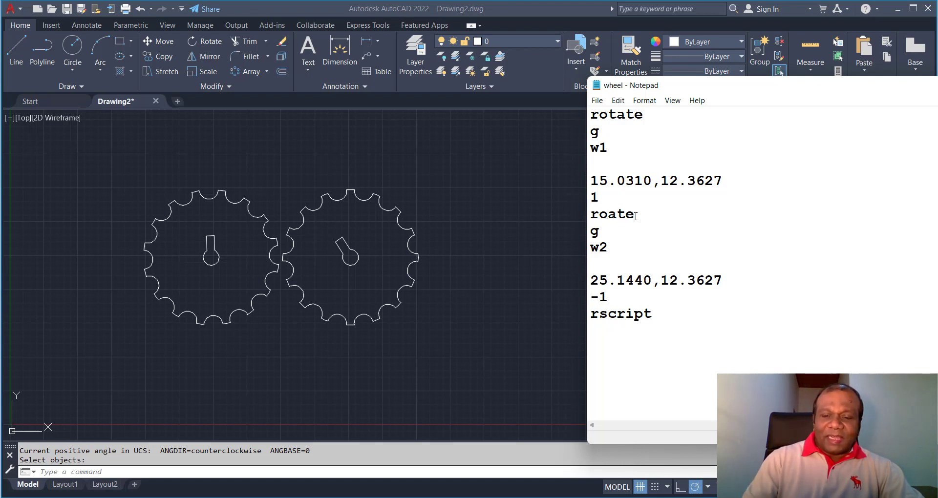
key("BackSpace")
key("BackSpace")
key("BackSpace")
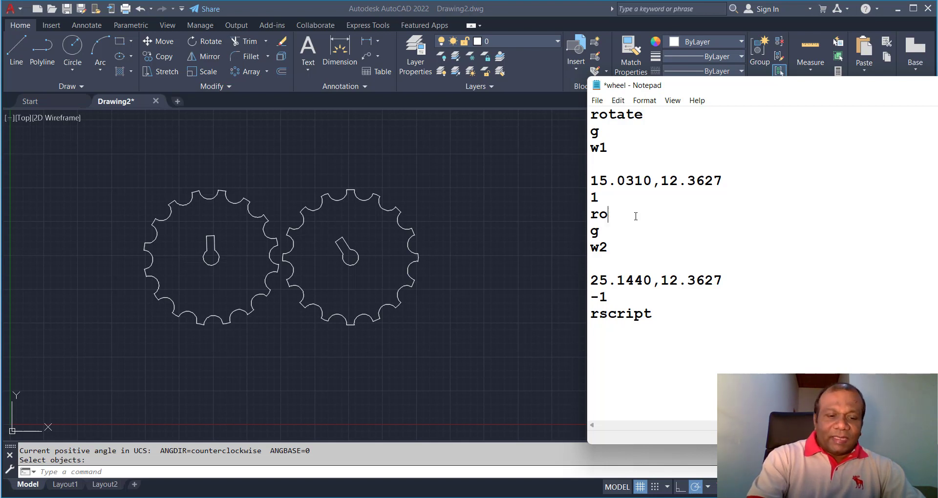
type("tate")
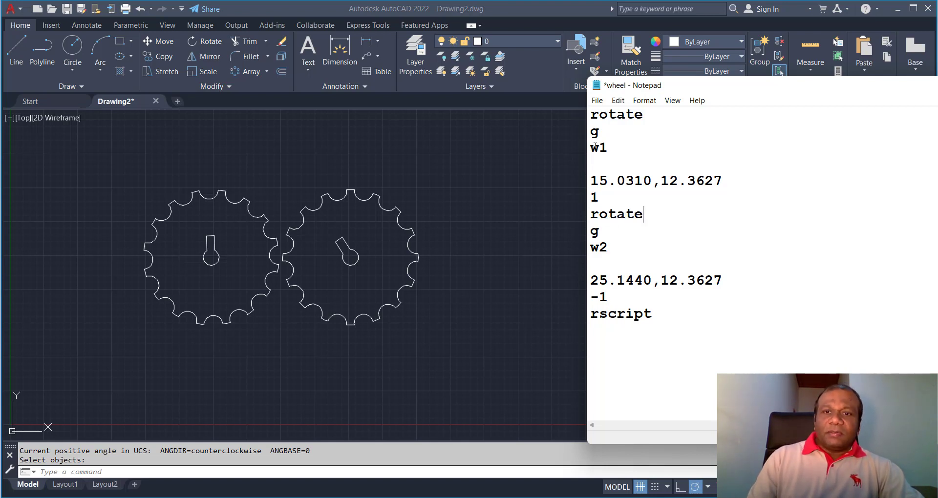
Step: Save the corrected wheel.scr in Notepad
left_click(597, 101)
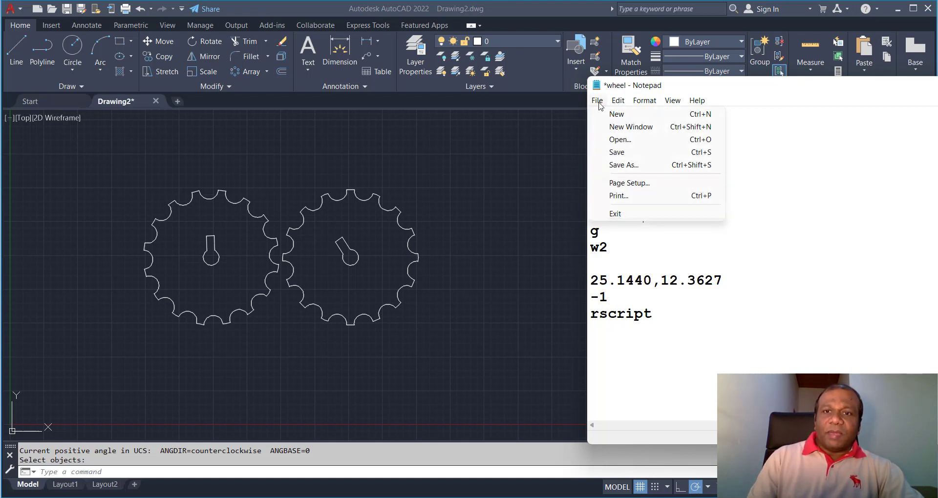
left_click(614, 153)
left_click(597, 101)
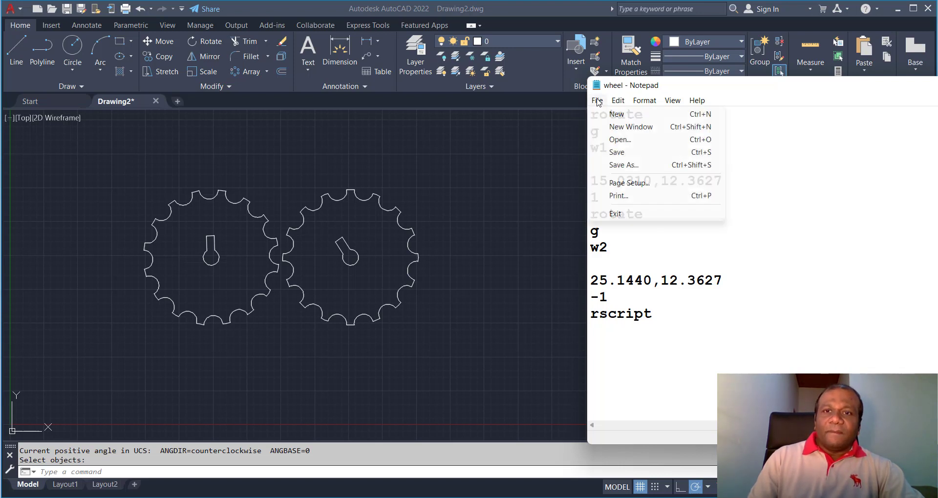
left_click(611, 153)
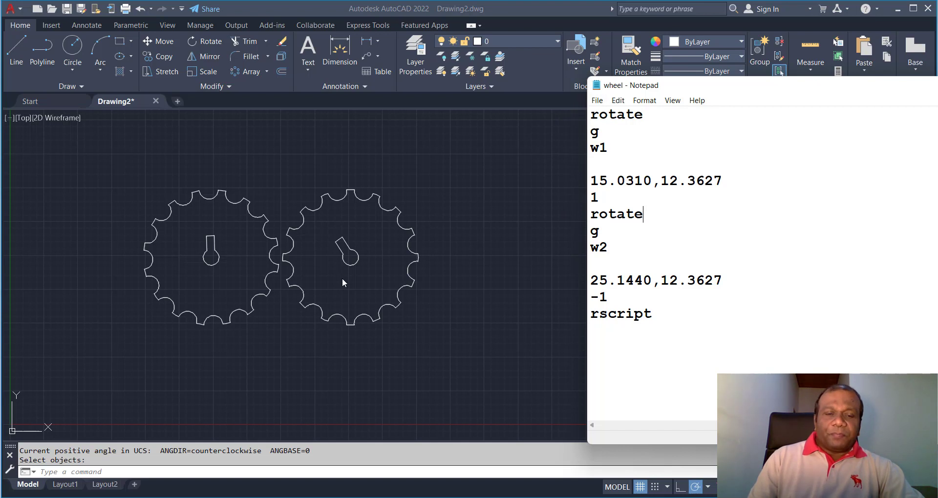
Step: Run the corrected wheel.scr via SCR so gears W1 and W2 animate meshing
left_click(214, 475)
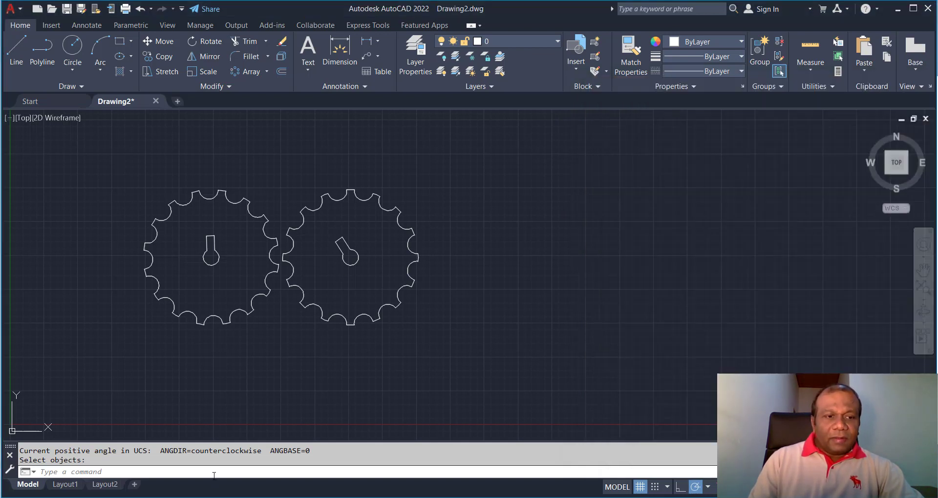
left_click(180, 472)
type("s")
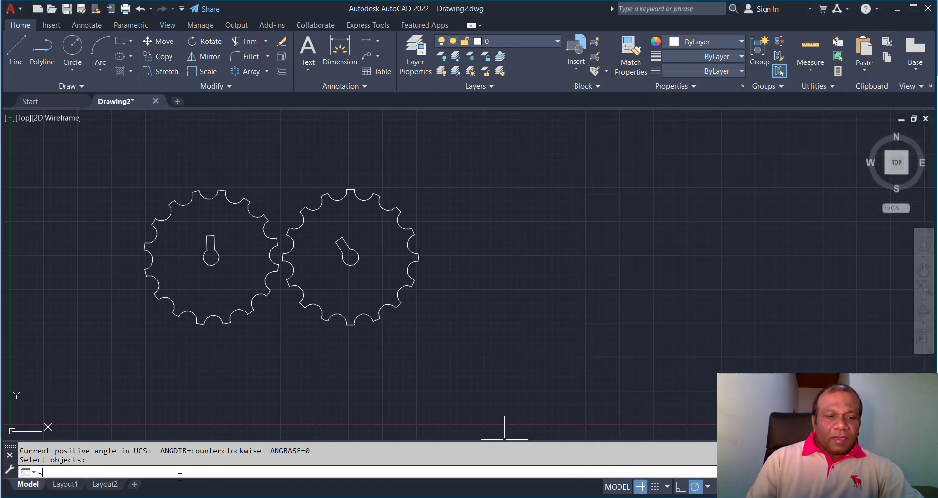
type("cr")
key("Return")
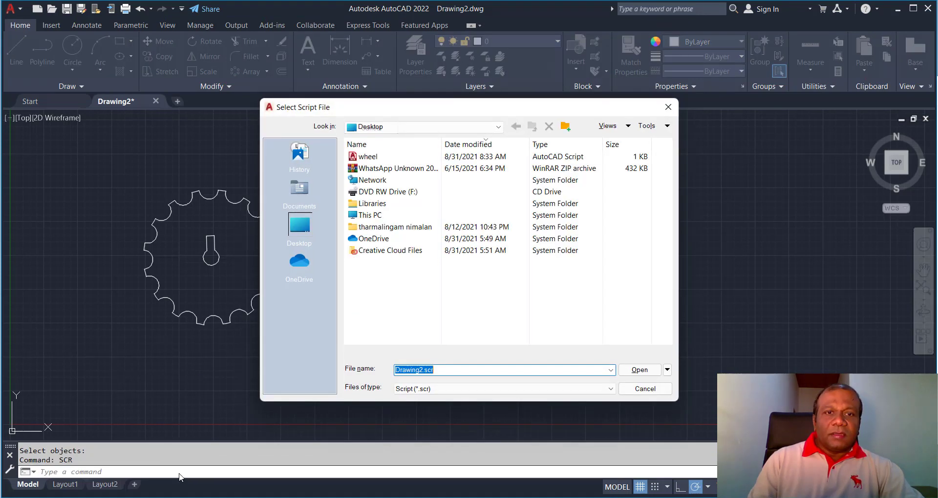
left_click(368, 156)
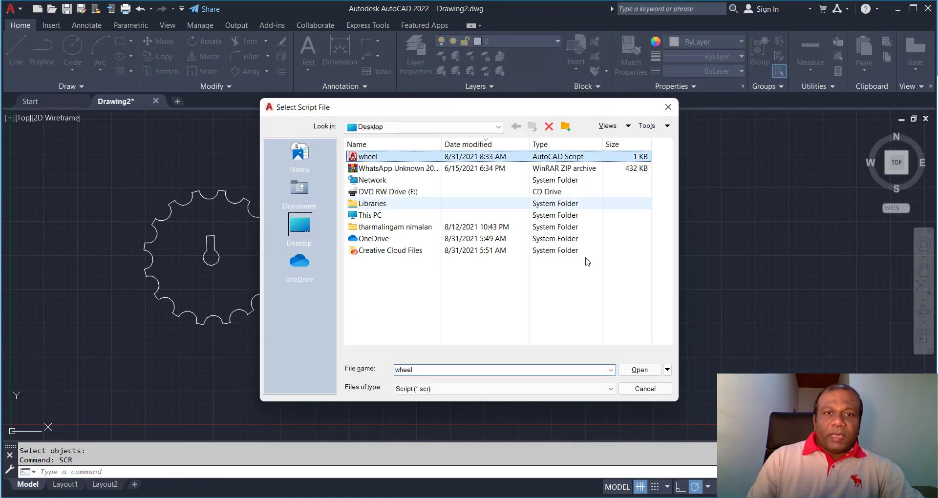
left_click(640, 370)
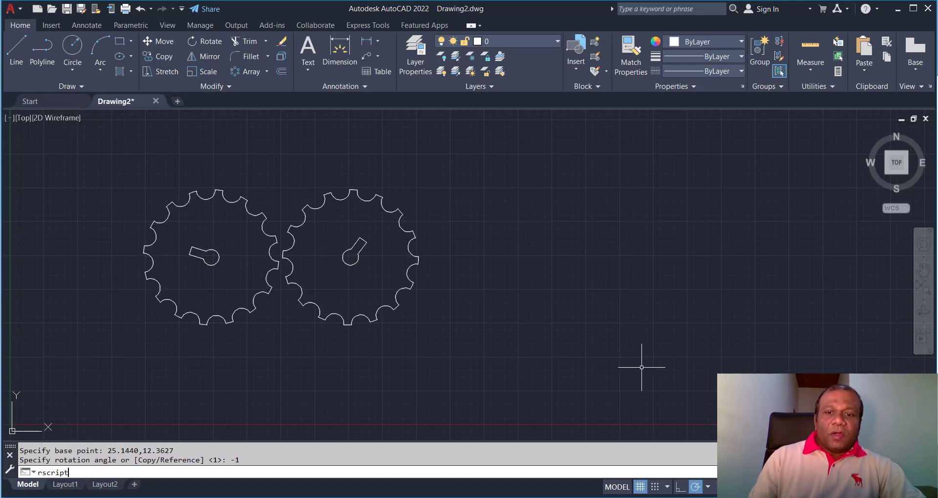
Step: Change the script's rotation steps to 5 for W1 and -5 for W2, and save it
key("alt+Tab")
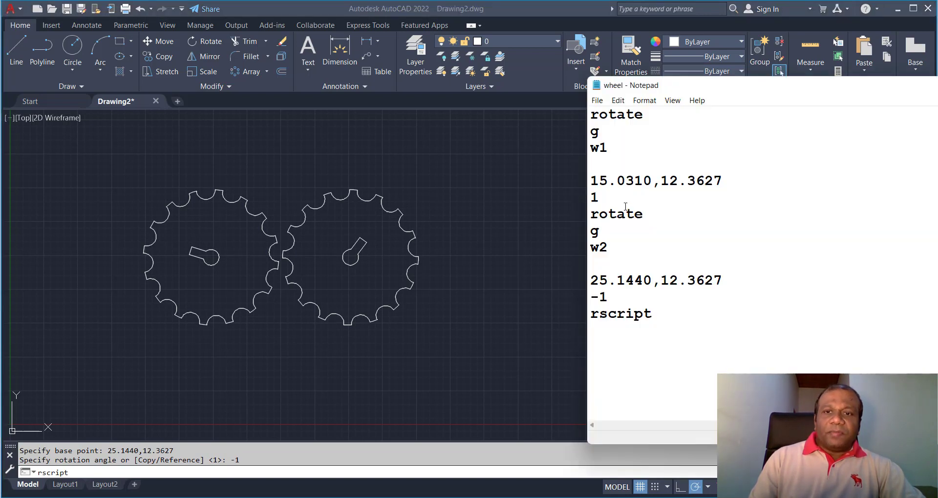
left_click_drag(607, 201, 590, 199)
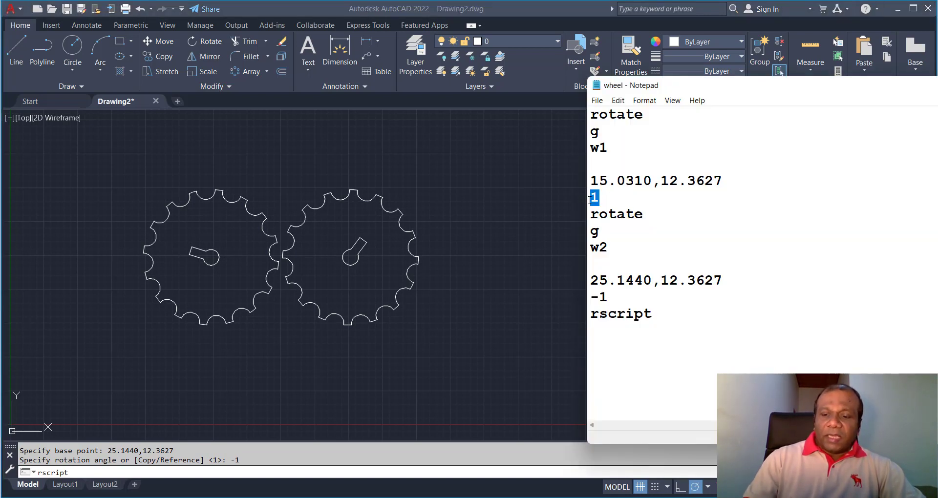
type("5")
double_click(603, 297)
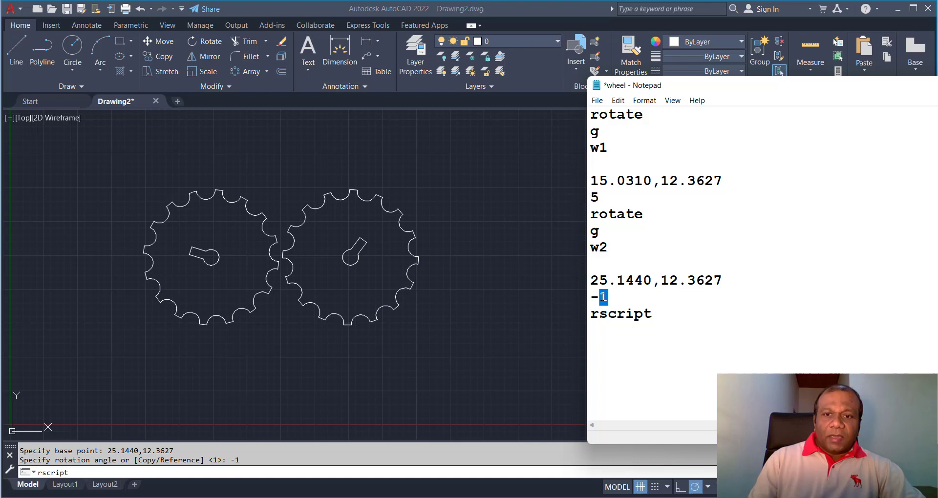
key("BackSpace")
type("5")
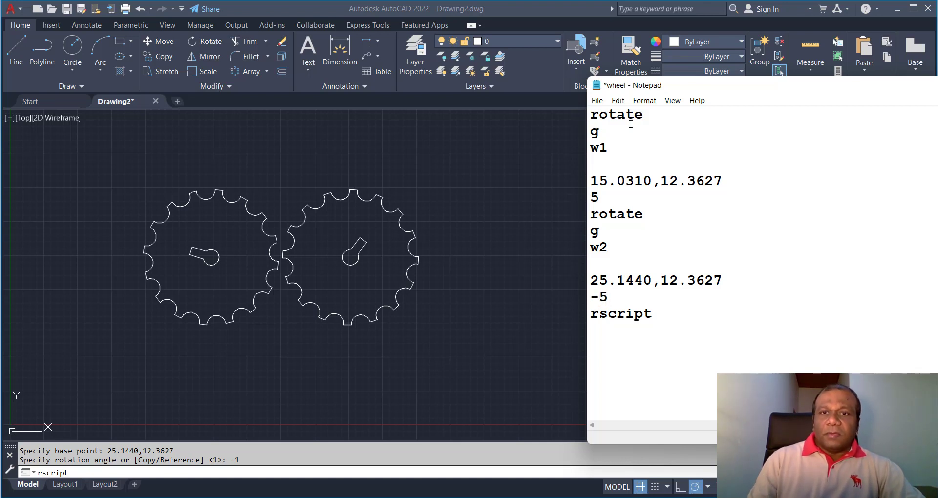
left_click(598, 101)
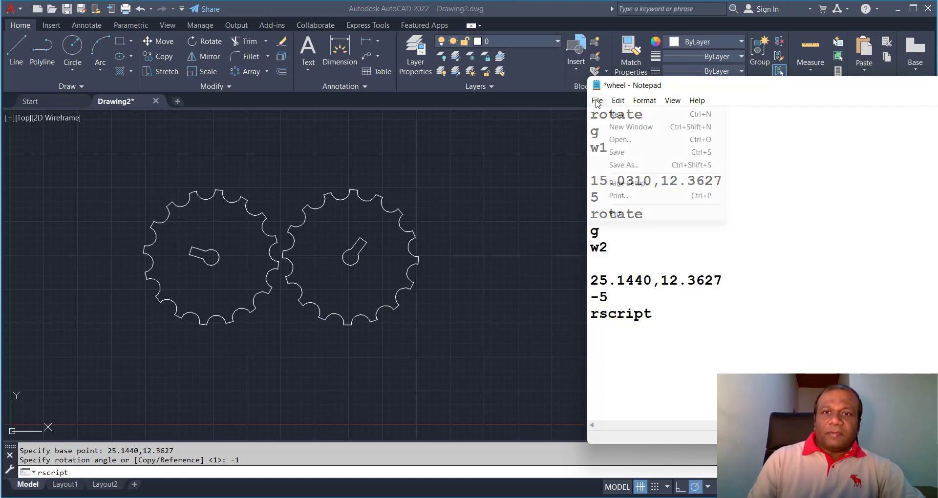
left_click(610, 153)
Step: Stop the running animation and rerun wheel.scr in AutoCAD with the 5° steps
left_click(491, 178)
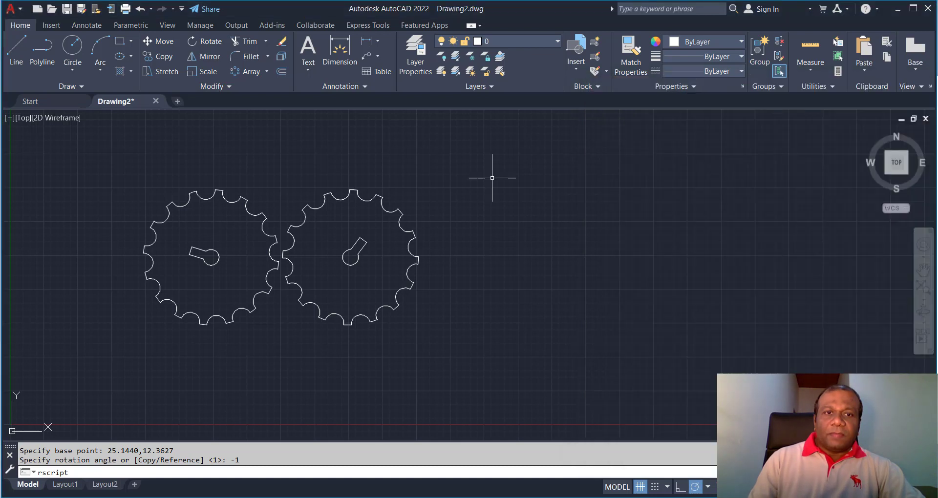
type("rscript")
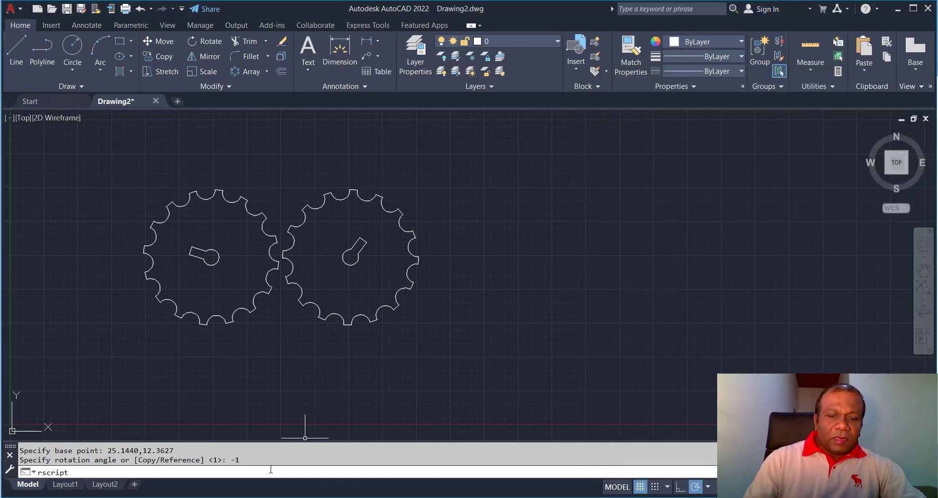
key("Escape")
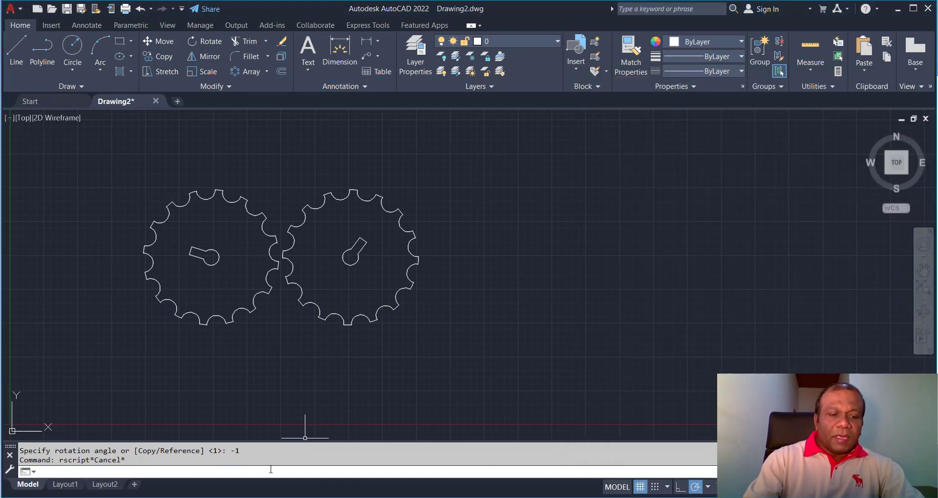
type("scr")
key("Return")
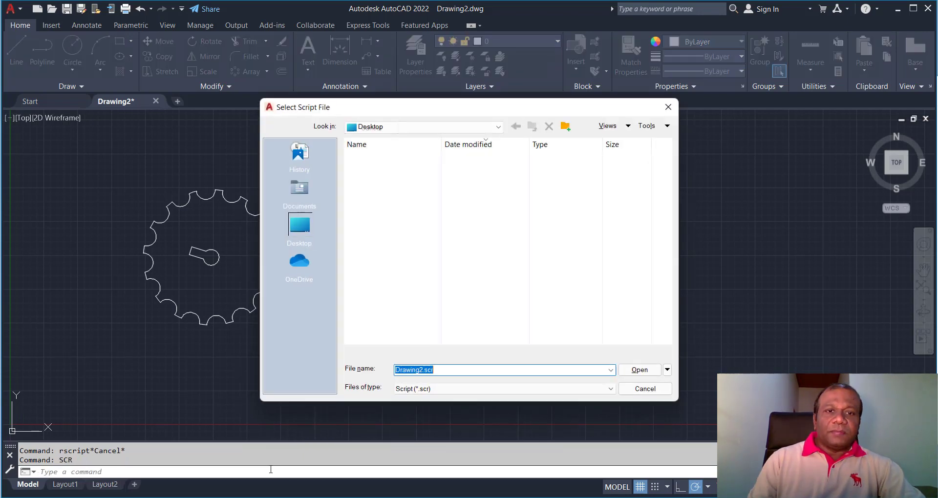
left_click(371, 156)
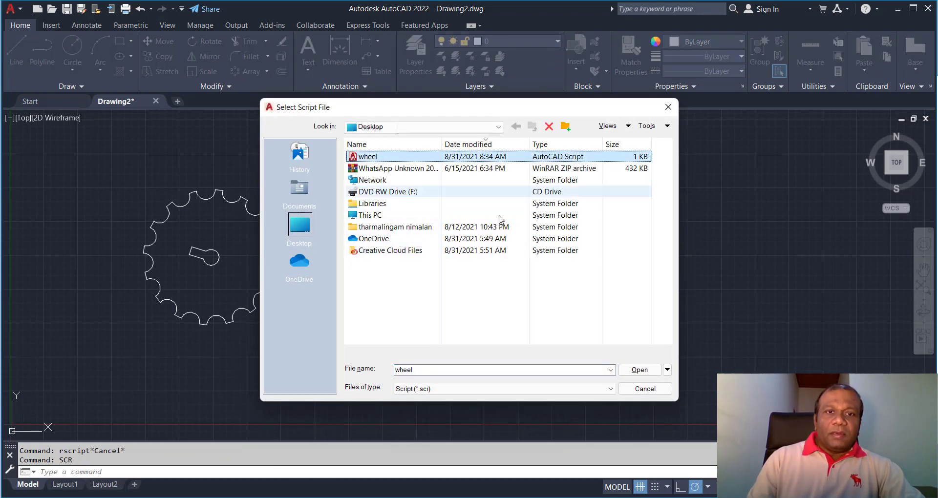
left_click(638, 371)
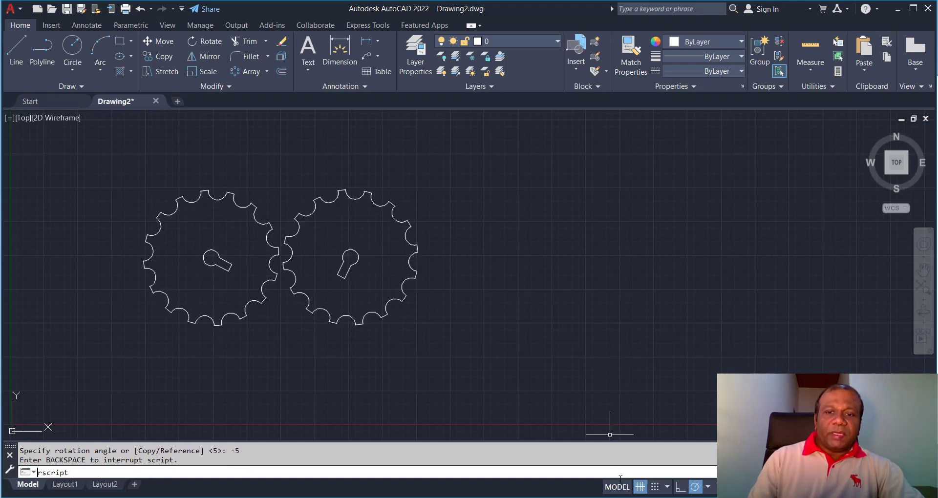
Step: Change the script's rotation steps to 6 for W1 and -3 for W2
key("alt+Tab")
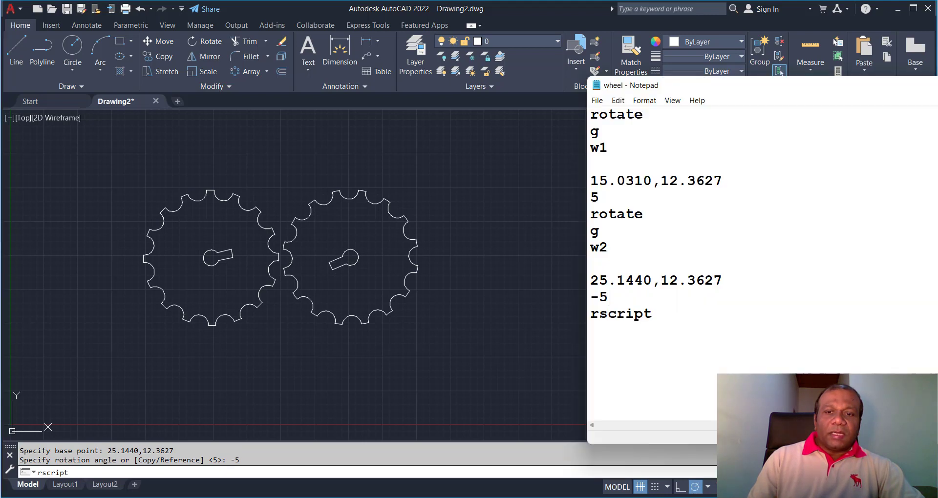
double_click(599, 200)
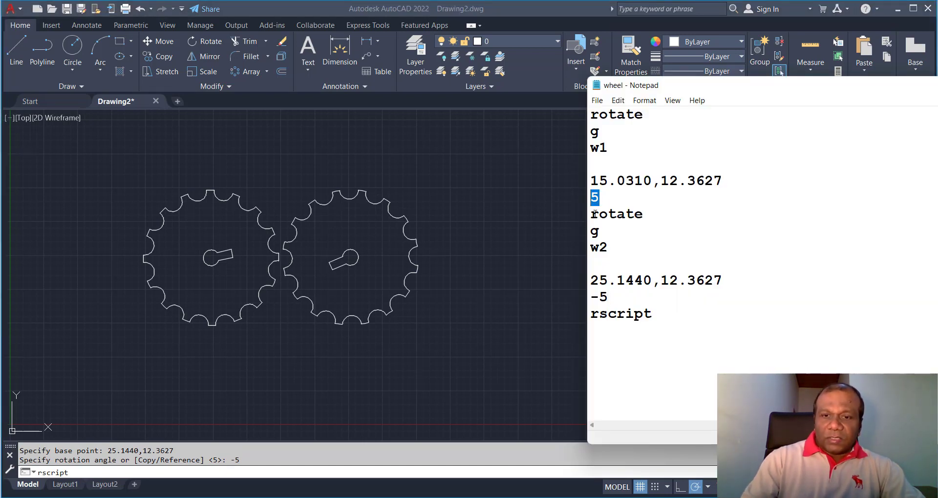
type("6")
double_click(605, 297)
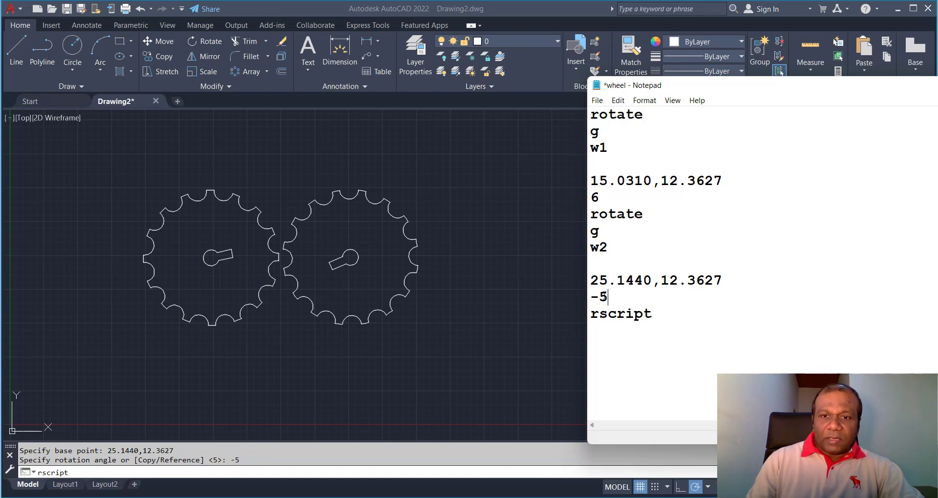
type("3")
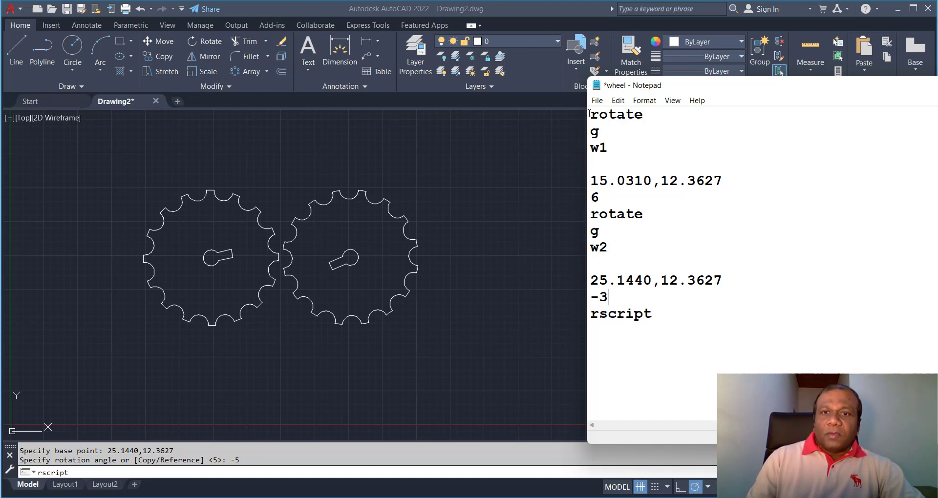
Step: Save the wheel script with the new angles and return to the gear drawing
left_click(597, 101)
left_click(610, 153)
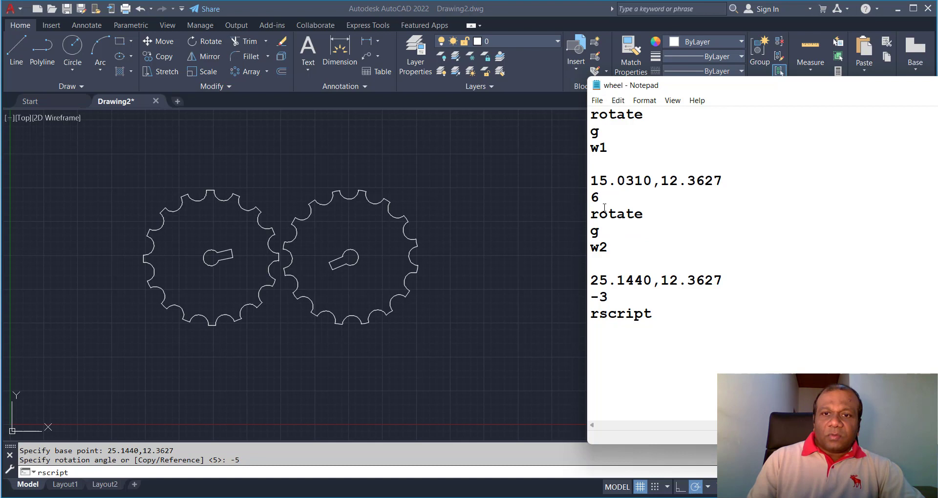
left_click(597, 101)
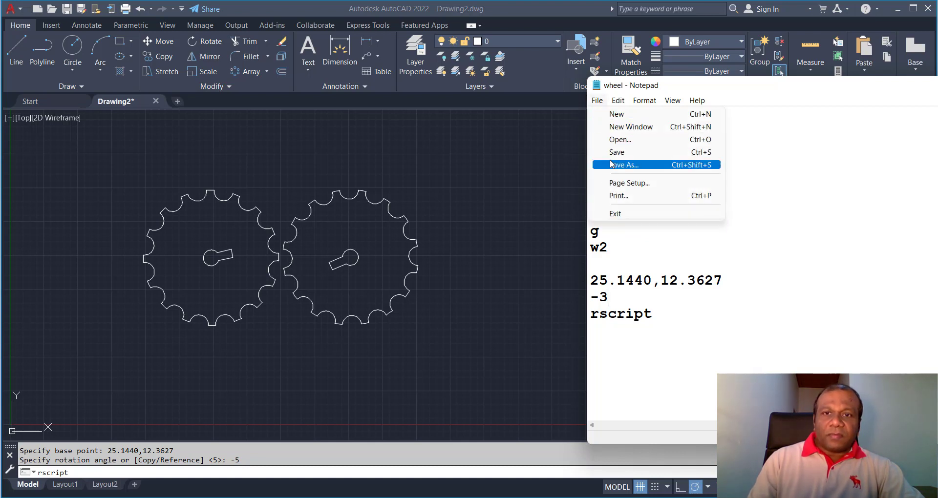
left_click(614, 152)
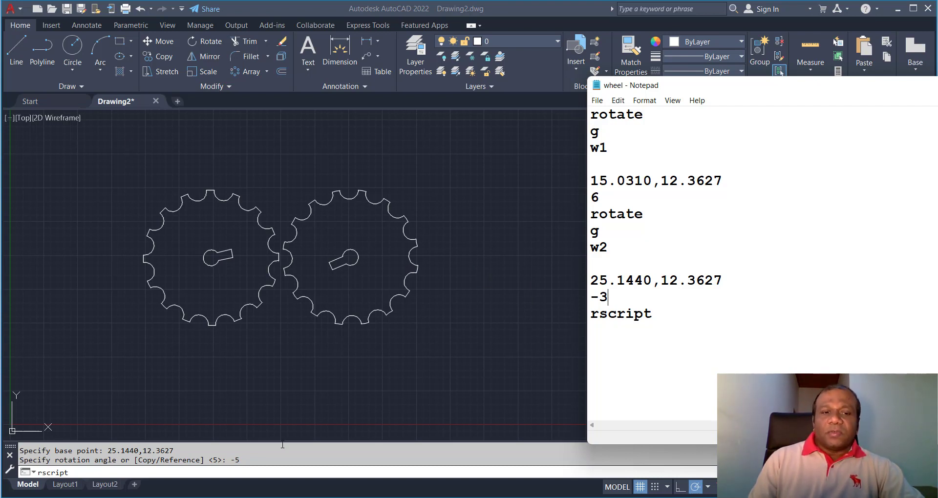
left_click(271, 472)
Step: Cancel the running animation and rerun wheel.scr, turning W1 6° and W2 -3° per repeat
key("Escape")
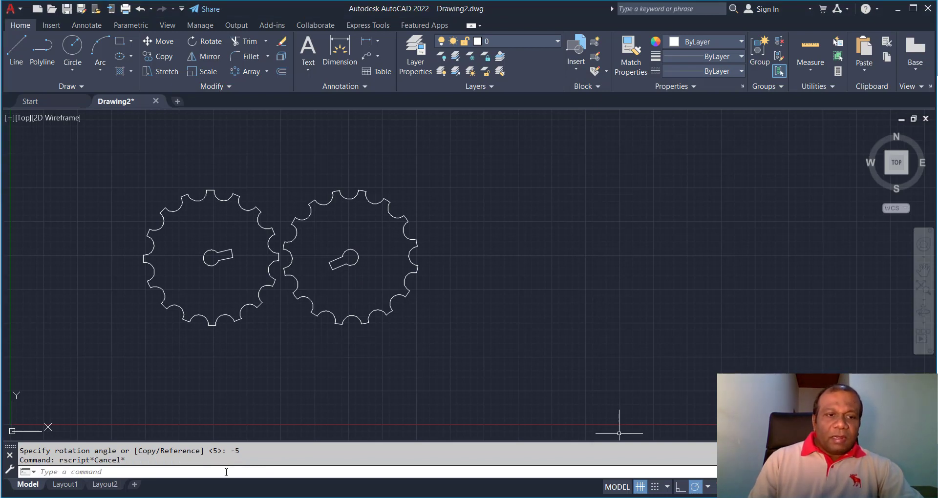
left_click(226, 473)
type("s")
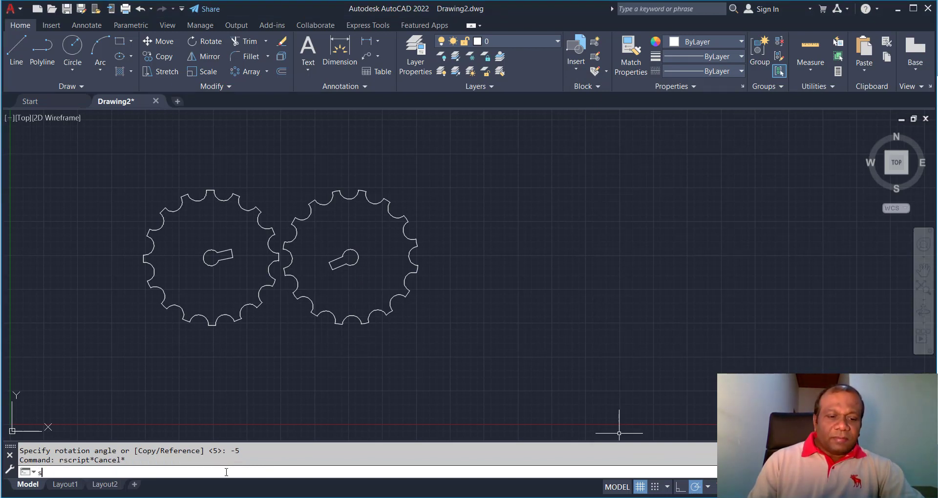
type("cr")
key("Return")
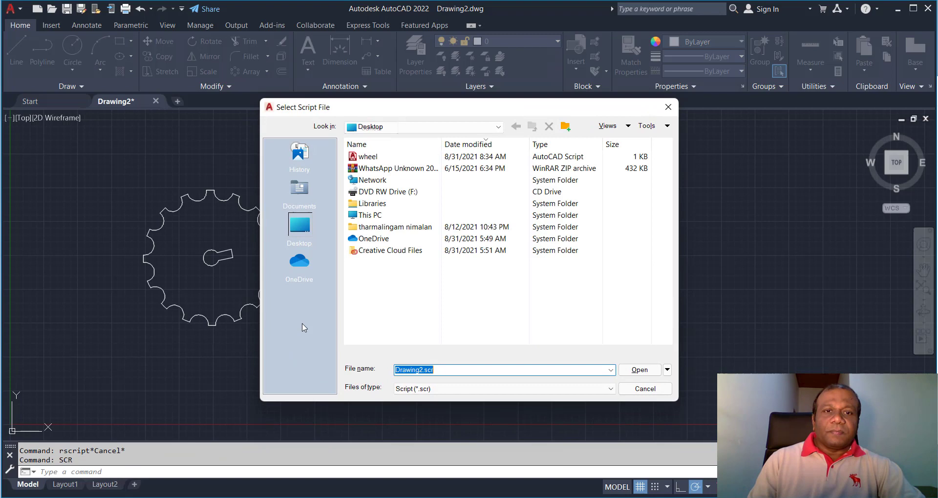
left_click(374, 156)
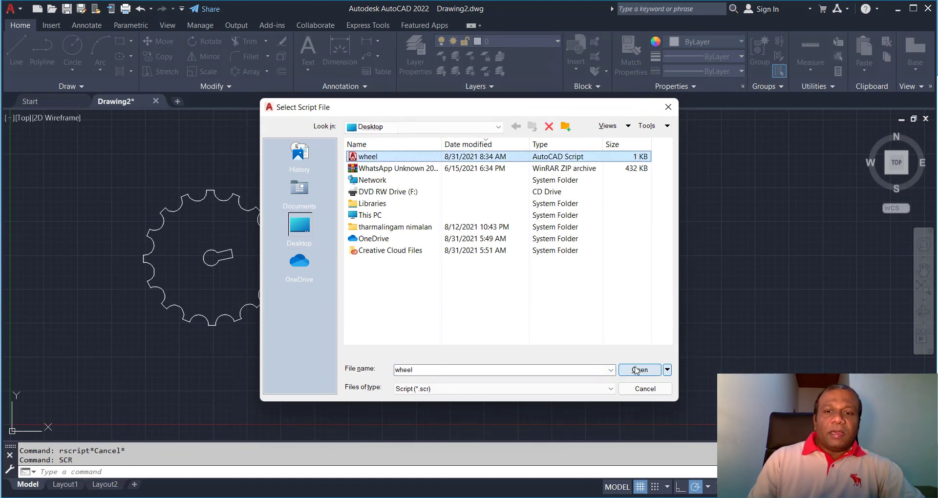
left_click(637, 371)
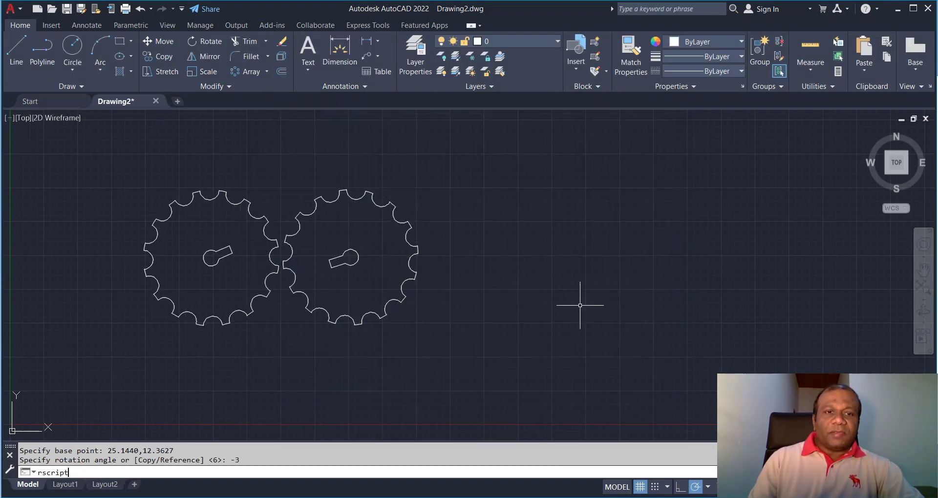